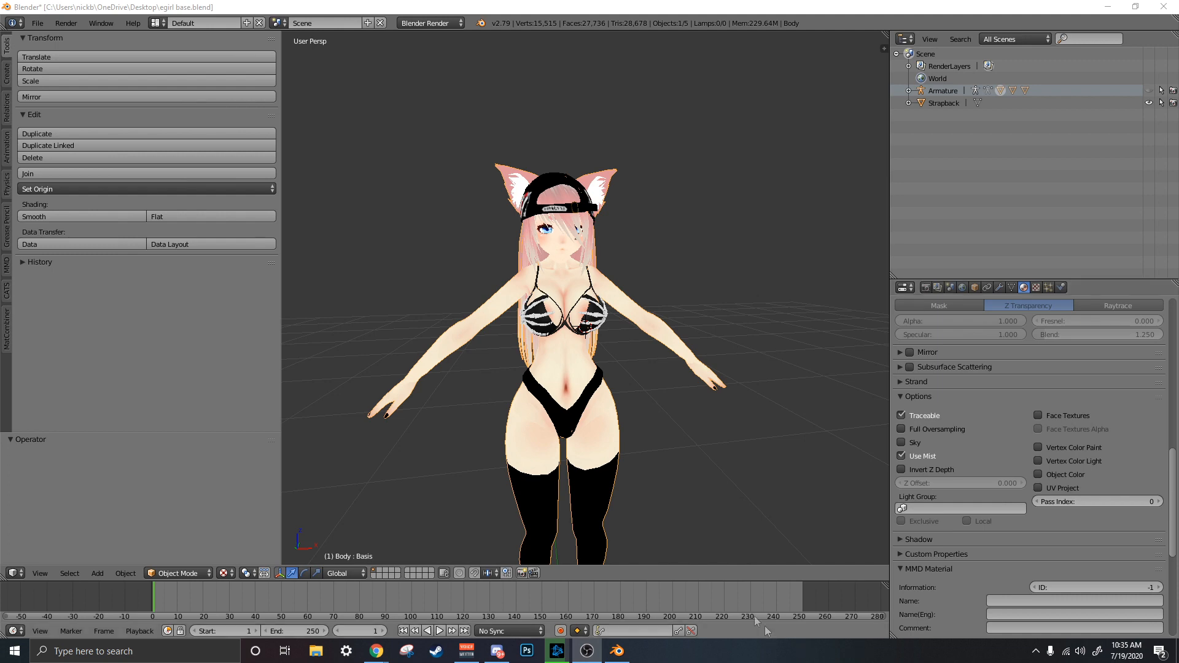
- Separate the avatar's body mesh by materials using the CATS model options
{"action": "middle_click_drag", "start_coordinate": [521, 280], "coordinate": [559, 455]}
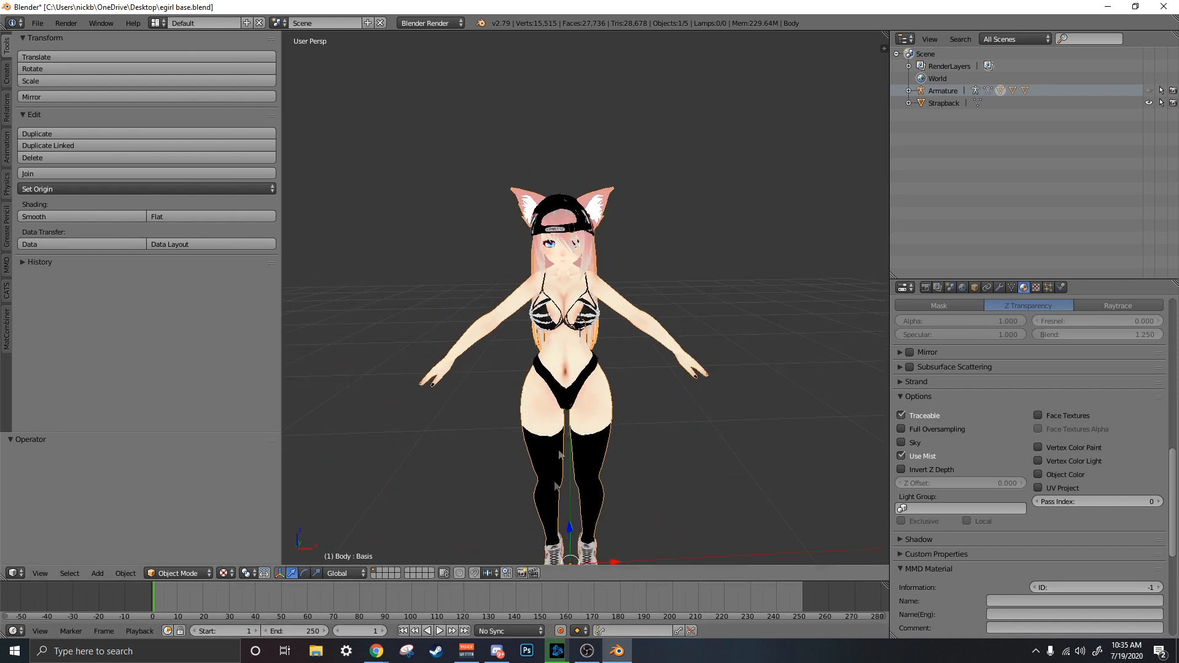
{"action": "middle_click_drag", "start_coordinate": [593, 412], "coordinate": [516, 301]}
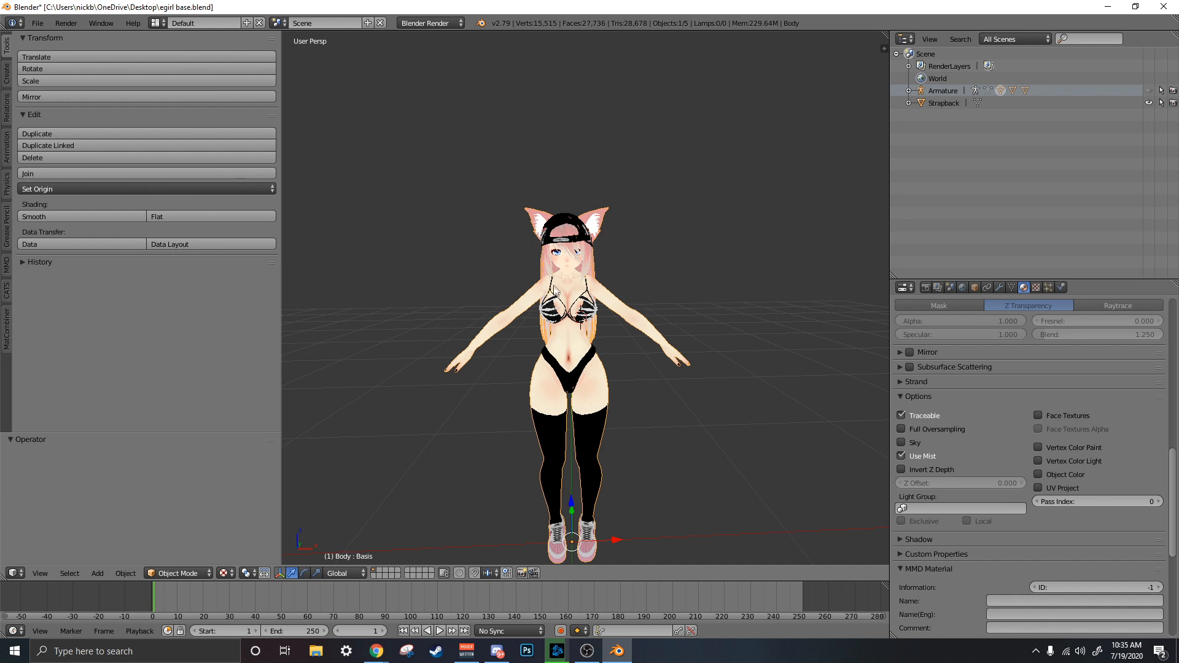
{"action": "middle_click_drag", "start_coordinate": [573, 389], "coordinate": [601, 390]}
{"action": "scroll", "coordinate": [600, 389], "scroll_direction": "up", "scroll_amount": 2}
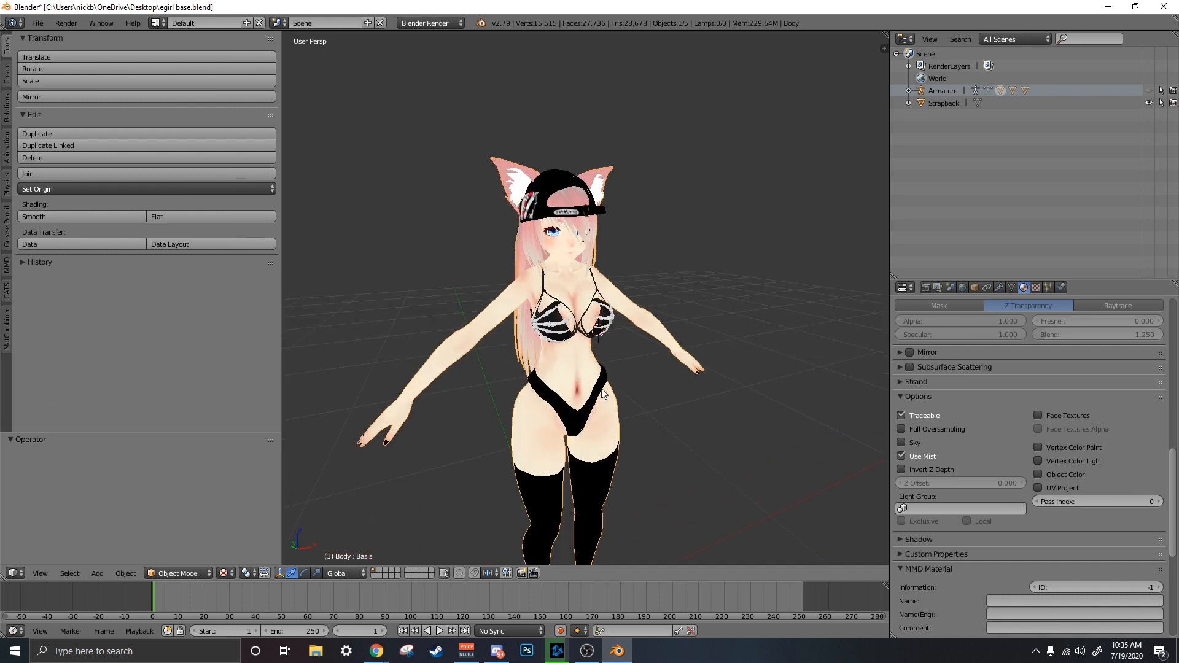
{"action": "left_click", "coordinate": [8, 290]}
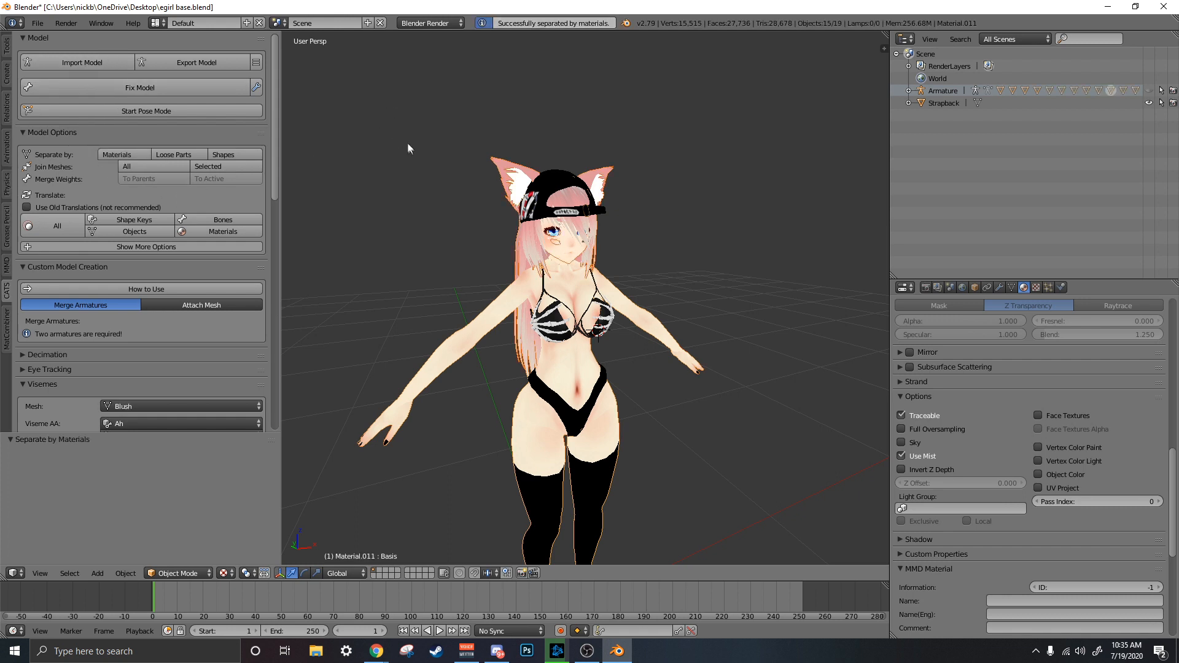
- Try moving the face mesh and the hair mesh away from the body, cancelling each move
{"action": "right_click", "coordinate": [517, 264]}
{"action": "key", "text": "g"}
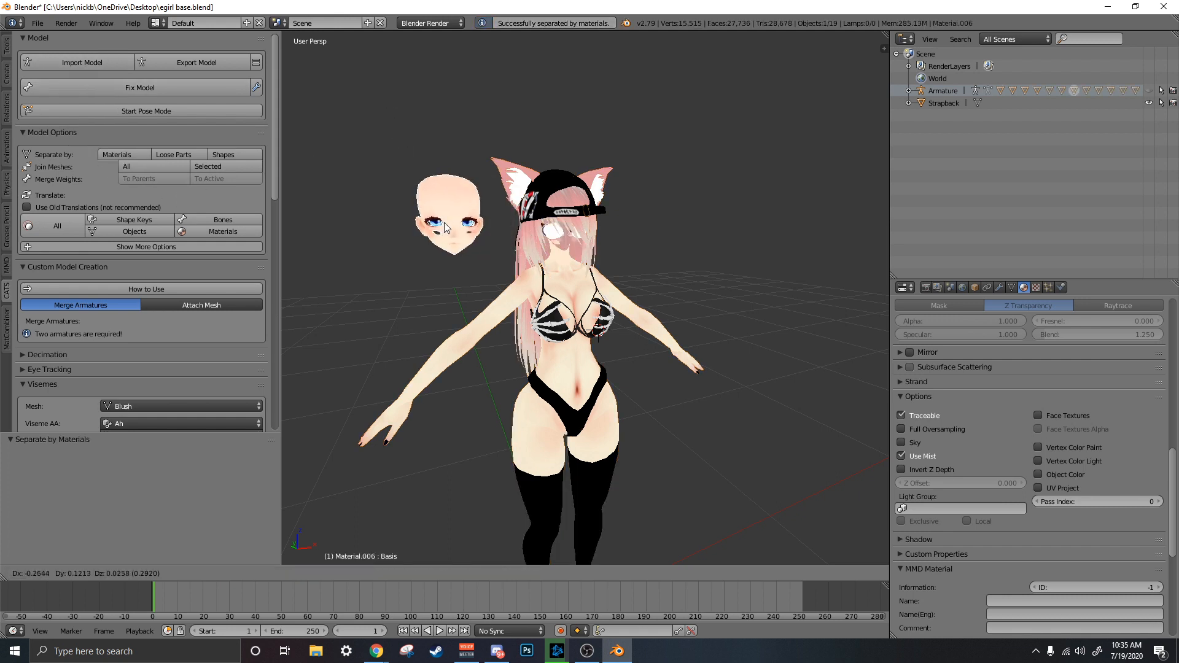
{"action": "right_click", "coordinate": [504, 246]}
{"action": "right_click", "coordinate": [529, 248]}
{"action": "key", "text": "g"}
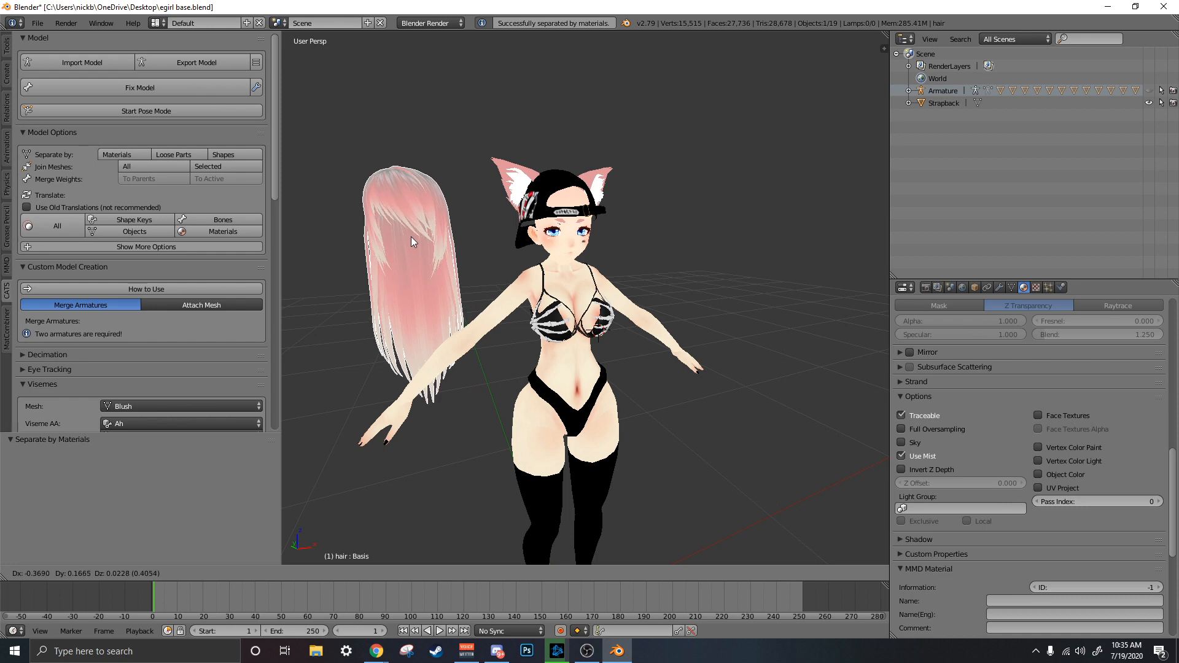
{"action": "right_click", "coordinate": [411, 237]}
- Try moving the parts around the cat ears away from the head, cancelling each move
{"action": "right_click", "coordinate": [494, 183]}
{"action": "key", "text": "g"}
{"action": "right_click", "coordinate": [507, 164]}
{"action": "key", "text": "g"}
{"action": "right_click", "coordinate": [412, 151]}
- Try moving the shoes and the black stockings away from the legs, cancelling each move
{"action": "middle_click_drag", "start_coordinate": [562, 190], "coordinate": [539, 197]}
{"action": "middle_click_drag", "start_coordinate": [667, 391], "coordinate": [661, 212], "text": "shift"}
{"action": "right_click", "coordinate": [584, 433]}
{"action": "key", "text": "g"}
{"action": "key", "text": "Escape"}
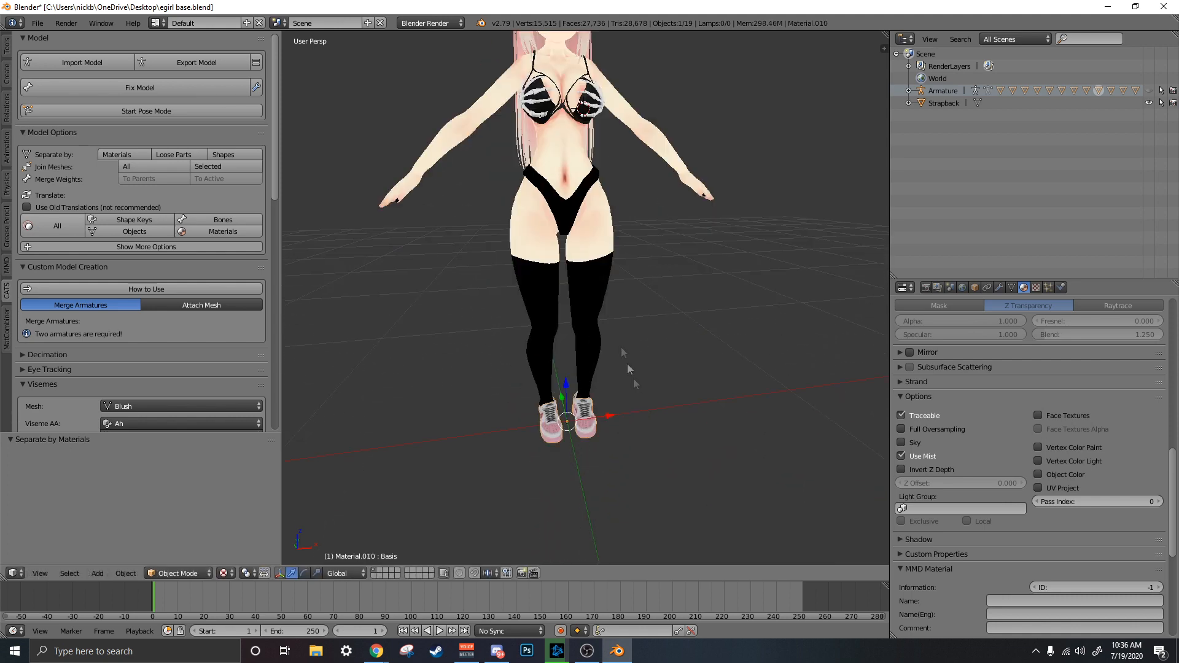
{"action": "right_click", "coordinate": [593, 286]}
{"action": "key", "text": "g"}
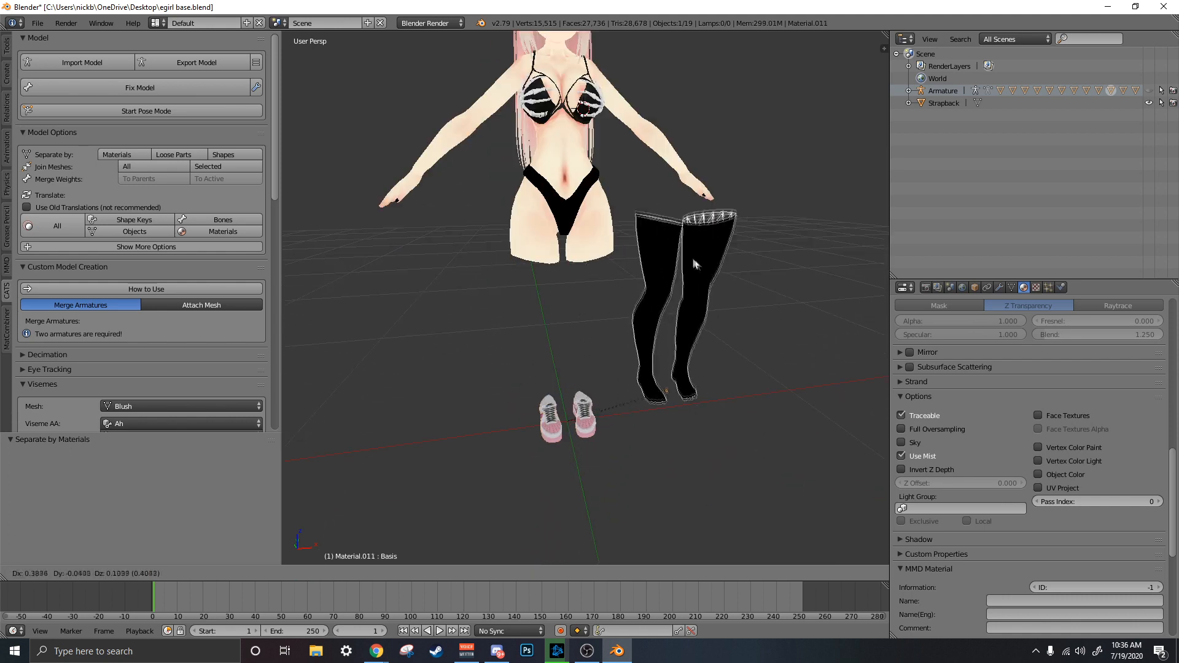
{"action": "key", "text": "Escape"}
- Try moving the body mesh and the black bottoms at the hips, cancelling each move
{"action": "right_click", "coordinate": [582, 196]}
{"action": "key", "text": "g"}
{"action": "key", "text": "Escape"}
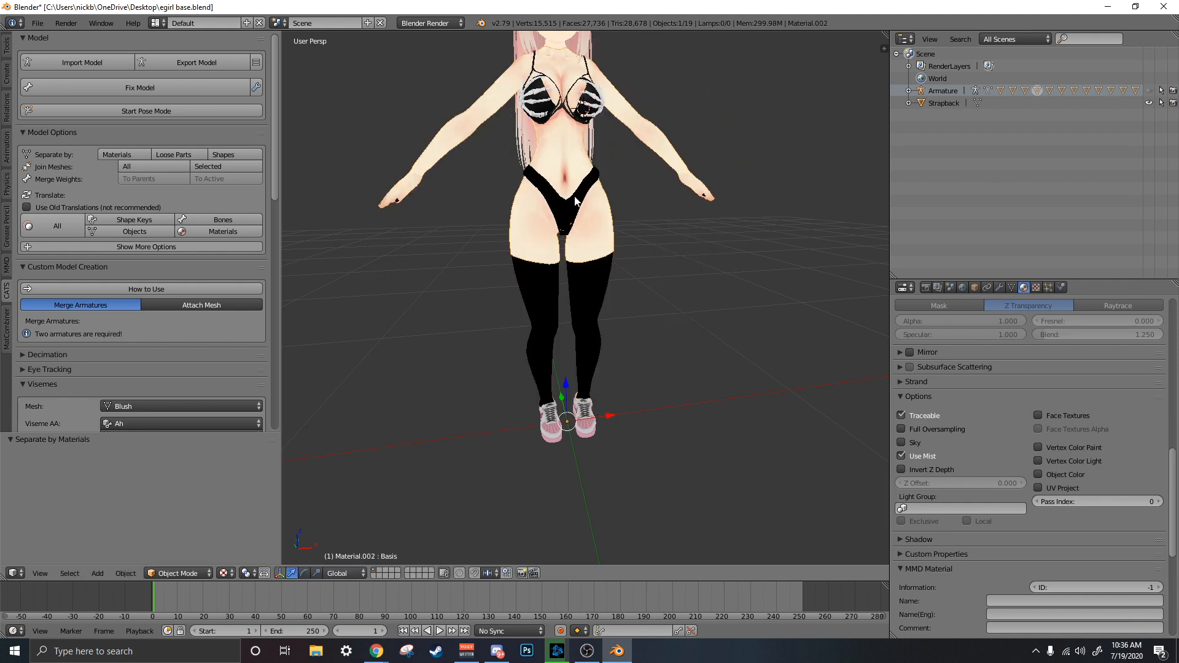
{"action": "right_click", "coordinate": [573, 202]}
{"action": "key", "text": "g"}
{"action": "key", "text": "Escape"}
- Try moving the skeleton-hand top away from the chest, cancelling the move
{"action": "middle_click_drag", "start_coordinate": [656, 192], "coordinate": [688, 377], "text": "shift"}
{"action": "scroll", "coordinate": [639, 298], "scroll_direction": "up", "scroll_amount": 2}
{"action": "right_click", "coordinate": [626, 301]}
{"action": "key", "text": "g"}
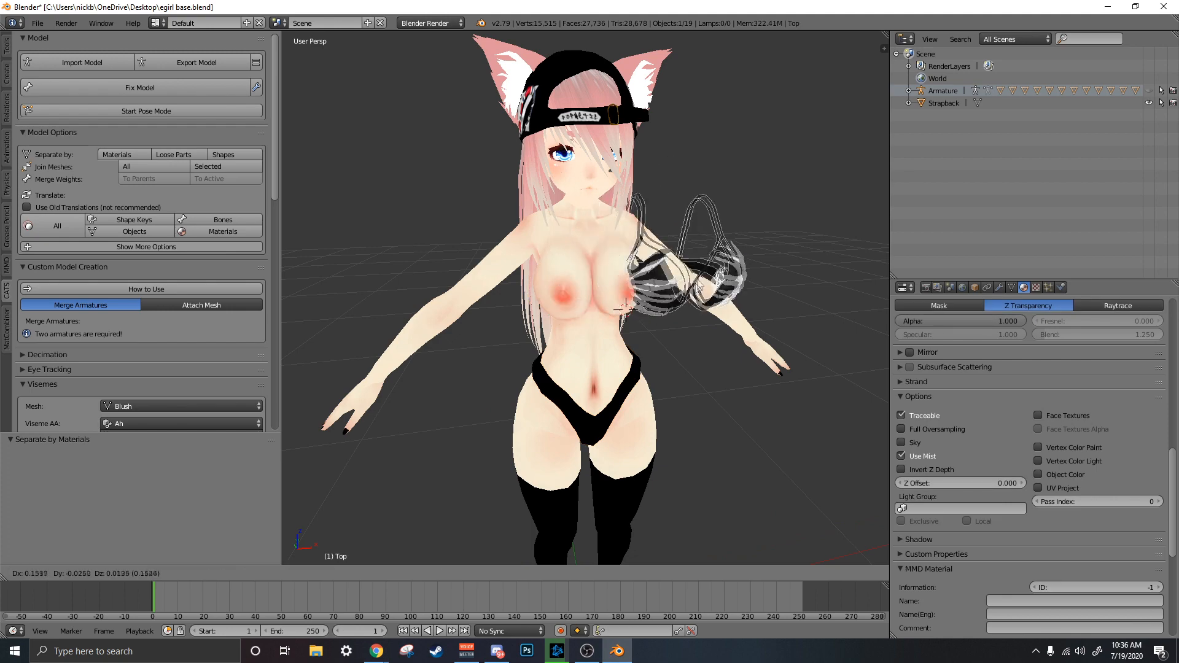
{"action": "key", "text": "Escape"}
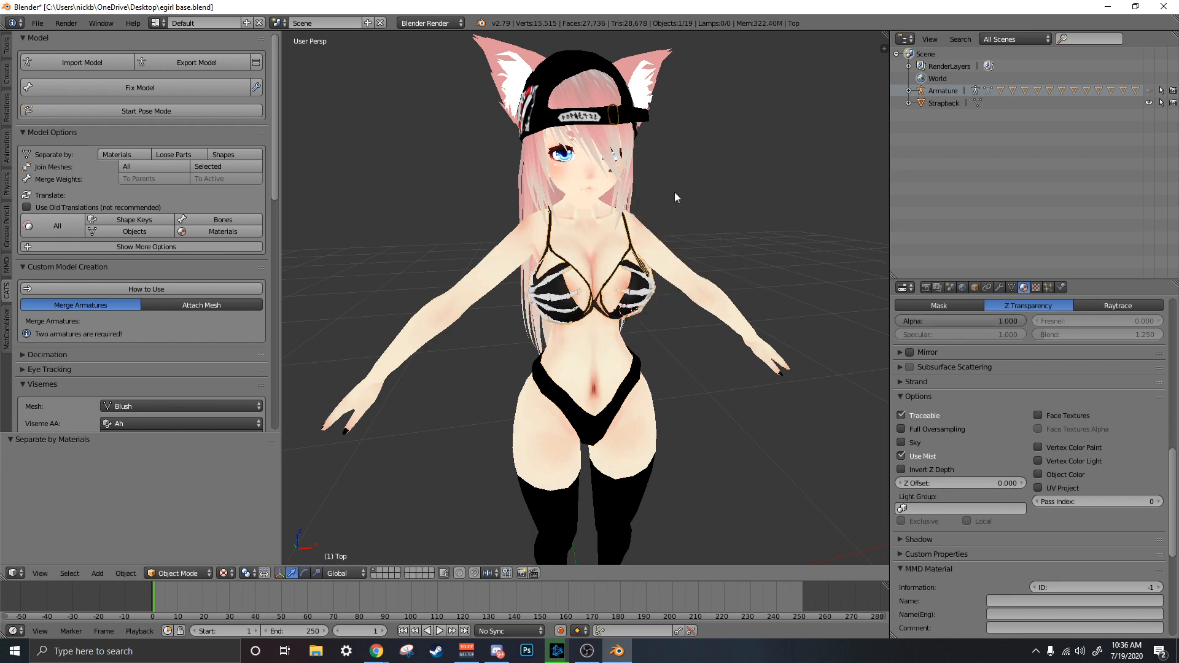
- Inspect the face detail mesh up close and select the Strapback cap on the head
{"action": "scroll", "coordinate": [634, 218], "scroll_direction": "up", "scroll_amount": 3}
{"action": "middle_click_drag", "start_coordinate": [635, 218], "coordinate": [566, 67]}
{"action": "right_click", "coordinate": [566, 66]}
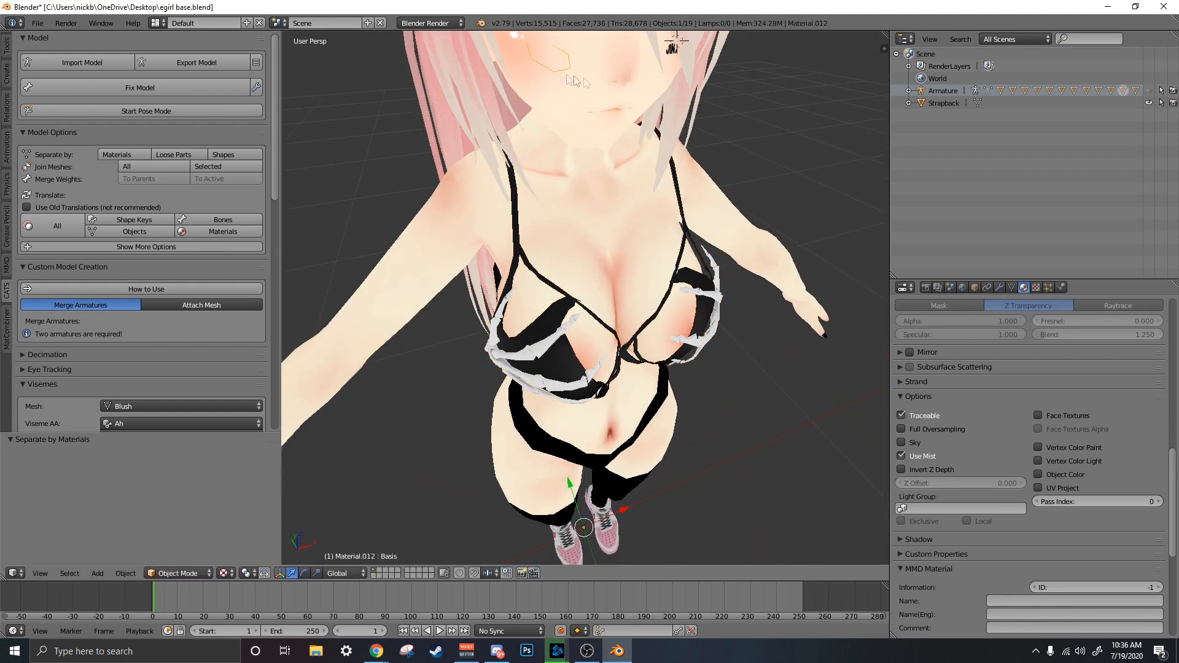
{"action": "scroll", "coordinate": [629, 102], "scroll_direction": "down", "scroll_amount": 5}
{"action": "middle_click_drag", "start_coordinate": [629, 149], "coordinate": [621, 86]}
{"action": "right_click", "coordinate": [587, 145]}
{"action": "middle_click_drag", "start_coordinate": [584, 235], "coordinate": [599, 211]}
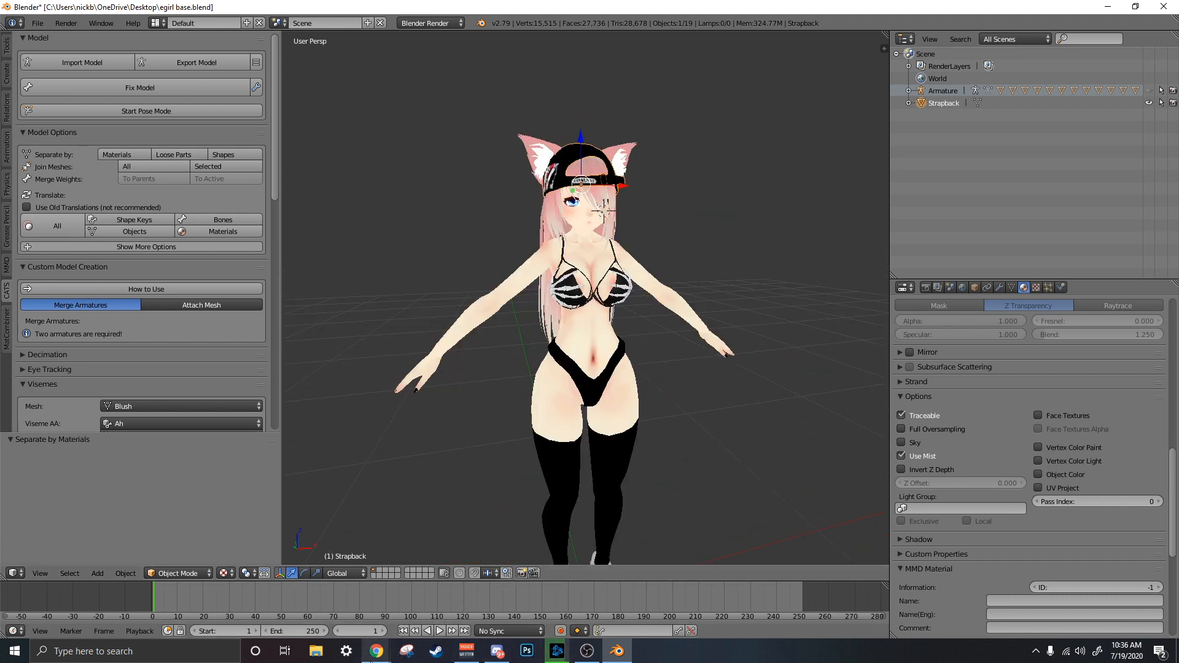
- Switch to the Chrome window and look through the DeviantArt search results for "mmd base"
{"action": "mouse_move", "coordinate": [380, 654]}
{"action": "left_click", "coordinate": [440, 562]}
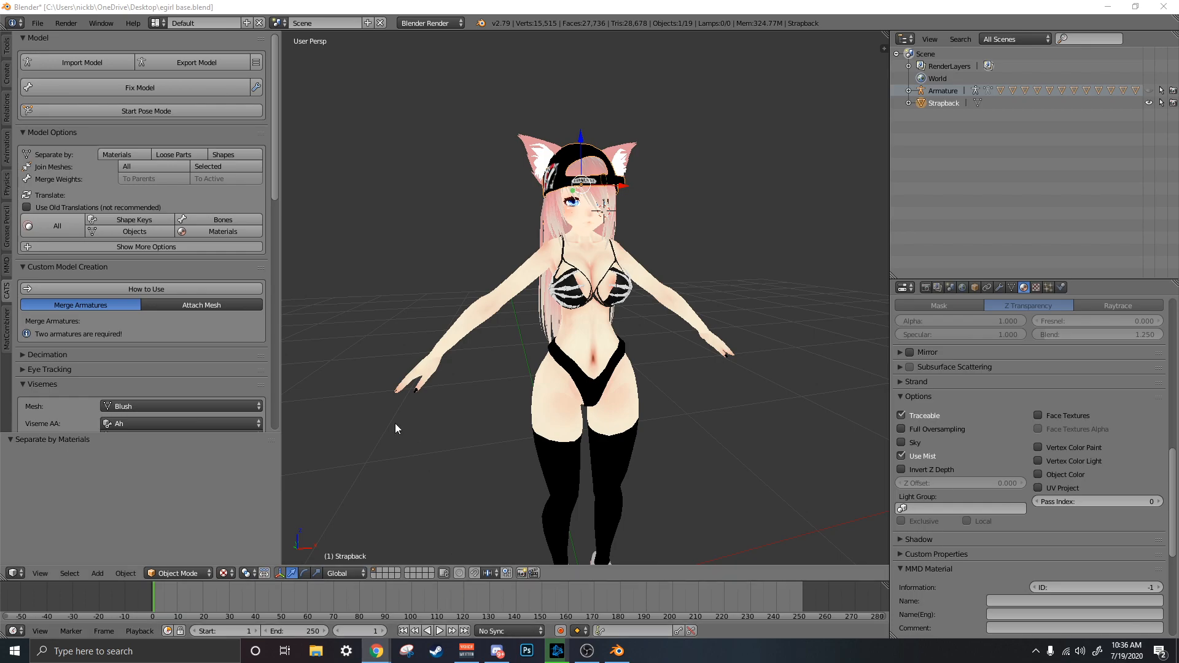
{"action": "left_click_drag", "start_coordinate": [1178, 64], "coordinate": [406, 73]}
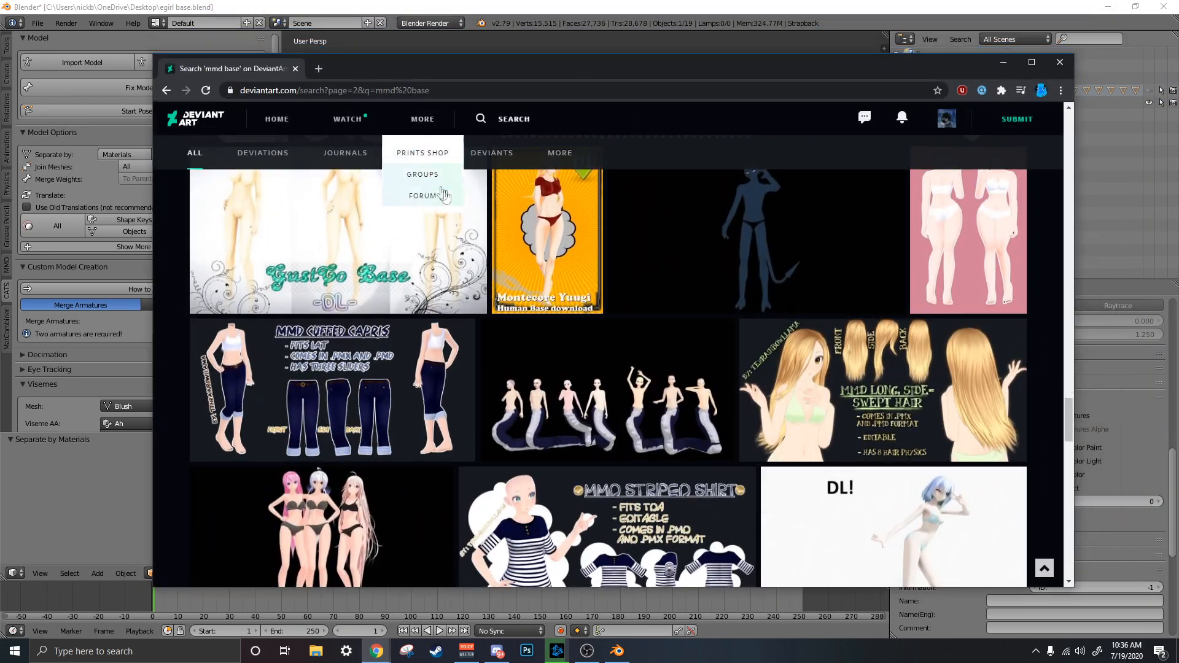
{"action": "scroll", "coordinate": [456, 195], "scroll_direction": "down", "scroll_amount": 5}
{"action": "scroll", "coordinate": [676, 265], "scroll_direction": "up", "scroll_amount": 15}
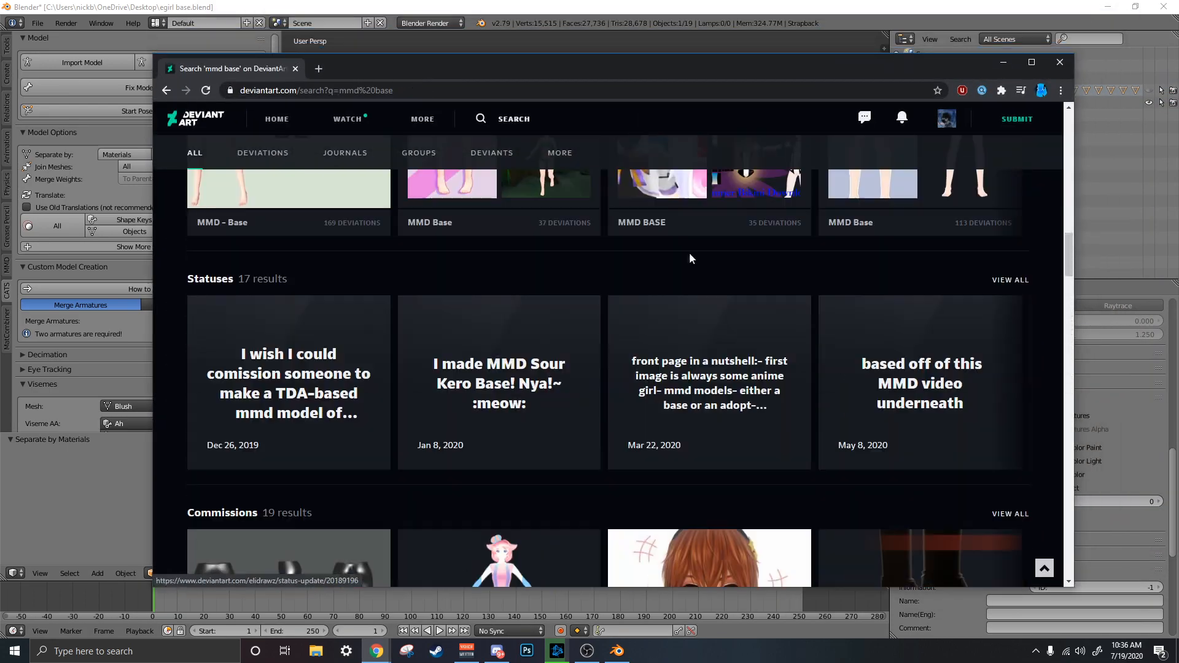
{"action": "scroll", "coordinate": [680, 264], "scroll_direction": "up", "scroll_amount": 10}
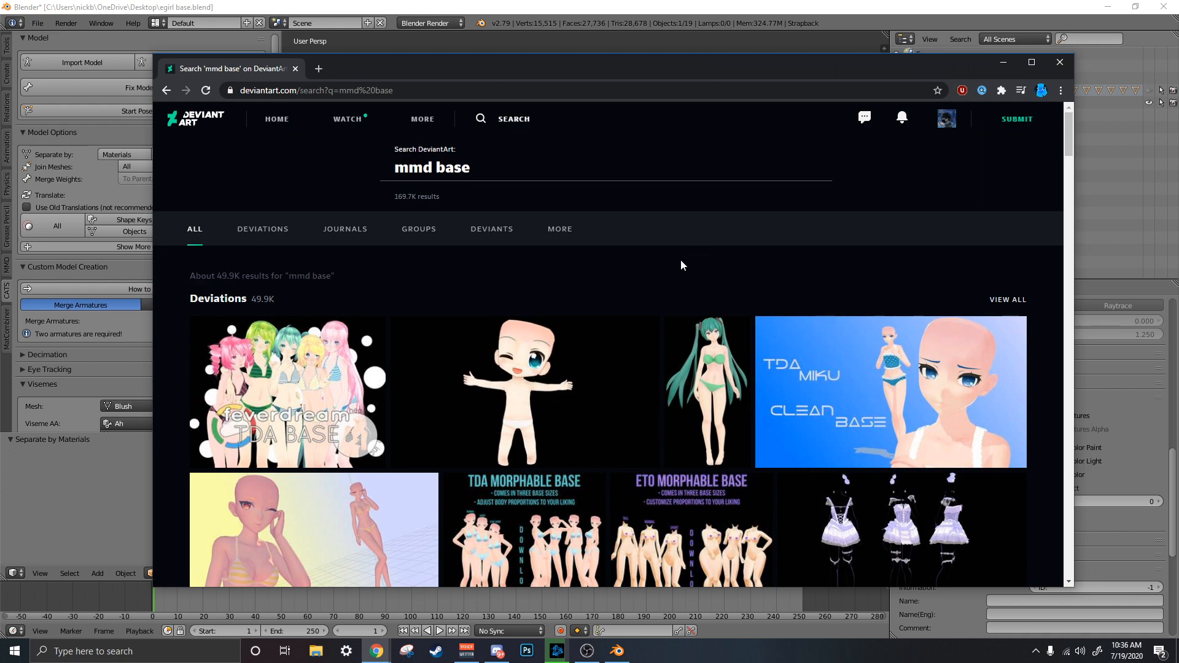
{"action": "scroll", "coordinate": [686, 271], "scroll_direction": "down", "scroll_amount": 2}
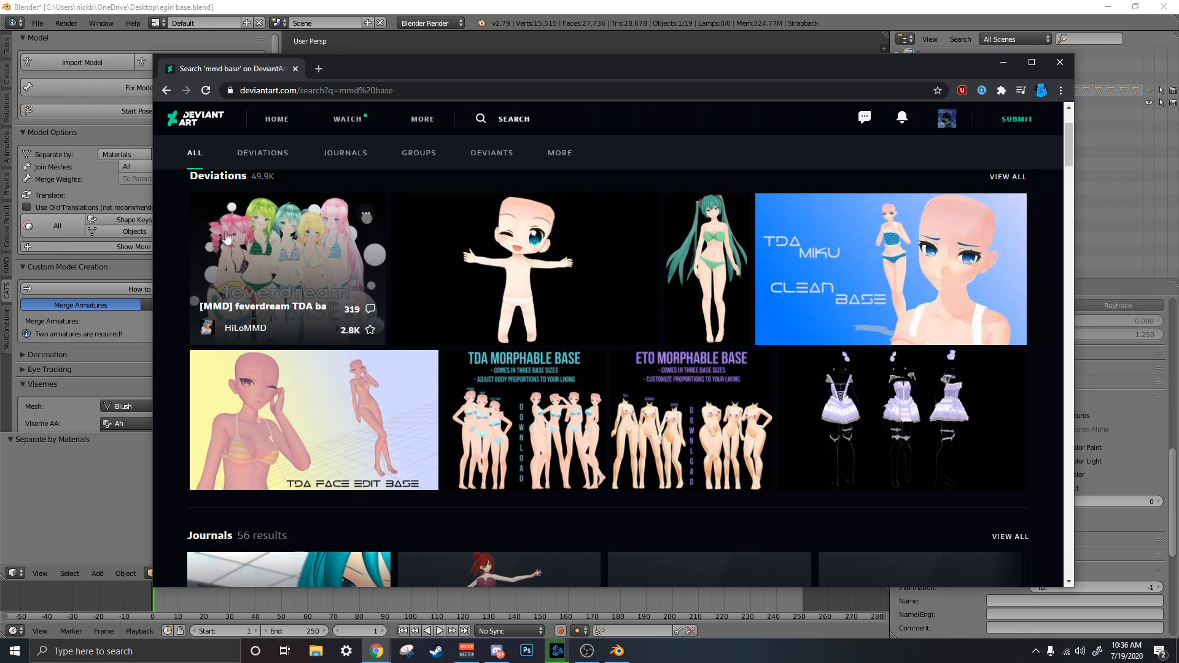
{"action": "left_click_drag", "start_coordinate": [523, 79], "coordinate": [557, 167]}
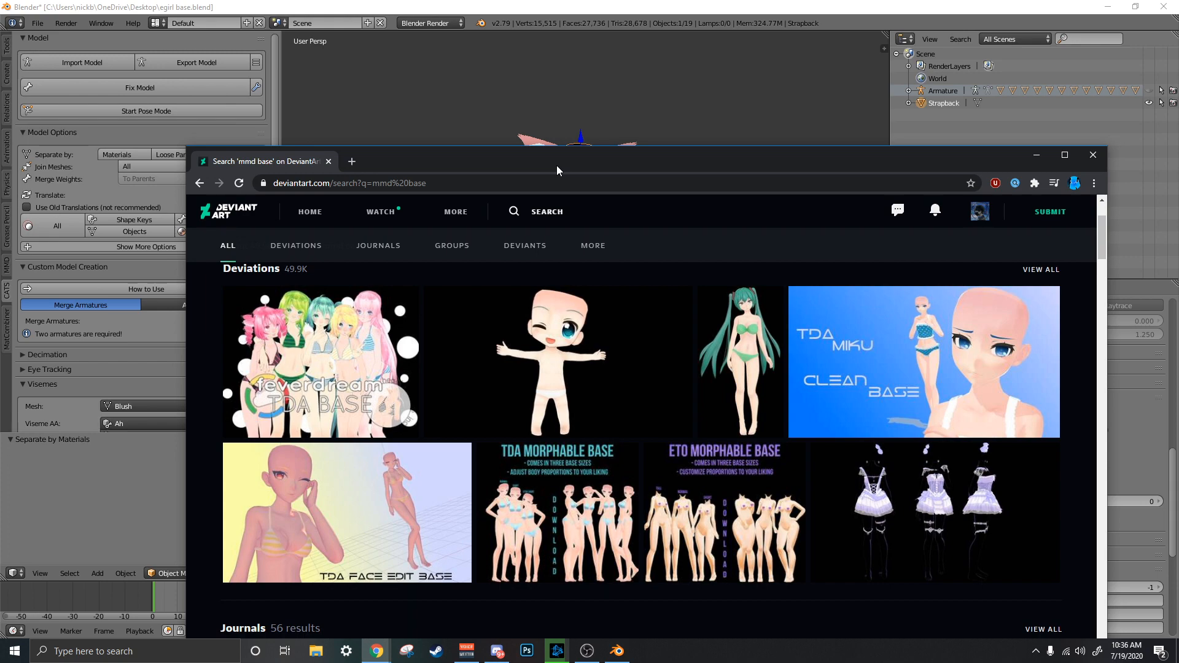
- Switch back to Blender, select the neck part of the head mesh and examine its seam with the body
{"action": "key", "text": "alt+Tab"}
{"action": "scroll", "coordinate": [591, 172], "scroll_direction": "up", "scroll_amount": 5}
{"action": "middle_click_drag", "start_coordinate": [591, 172], "coordinate": [656, 350], "text": "shift"}
{"action": "scroll", "coordinate": [583, 331], "scroll_direction": "up", "scroll_amount": 4}
{"action": "mouse_move", "coordinate": [624, 303]}
{"action": "right_mouse_down"}
{"action": "mouse_move", "coordinate": [644, 279]}
{"action": "mouse_move", "coordinate": [641, 290]}
{"action": "right_mouse_up"}
{"action": "right_click", "coordinate": [641, 290]}
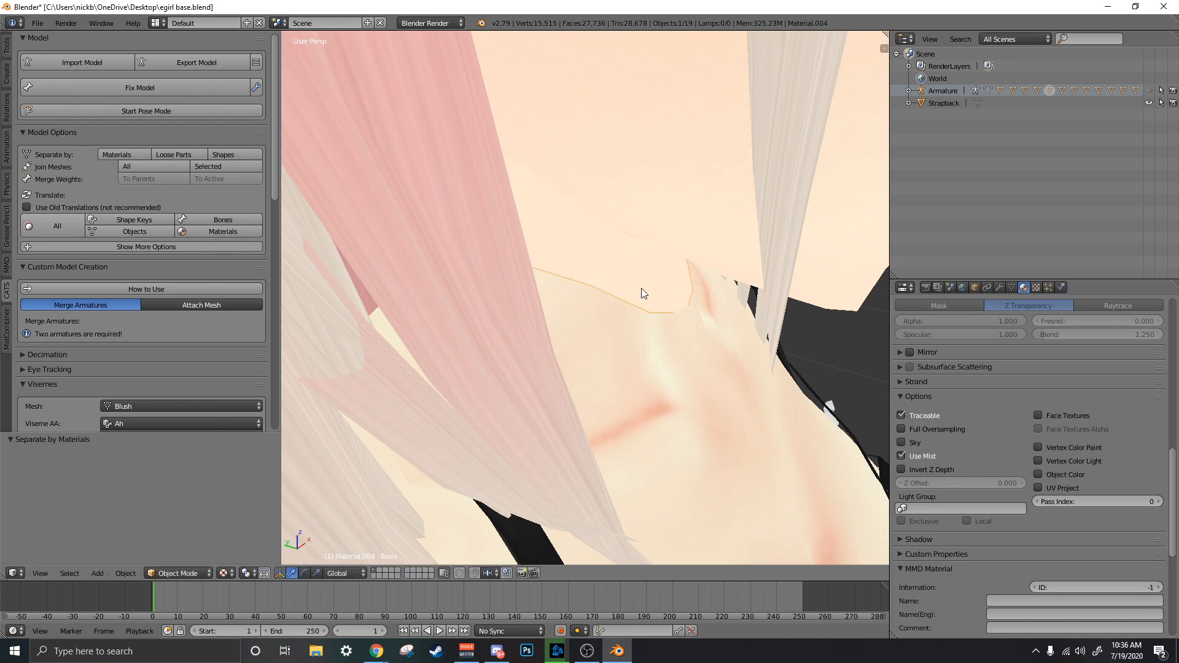
{"action": "scroll", "coordinate": [641, 289], "scroll_direction": "up", "scroll_amount": 3}
{"action": "middle_click_drag", "start_coordinate": [674, 305], "coordinate": [615, 323]}
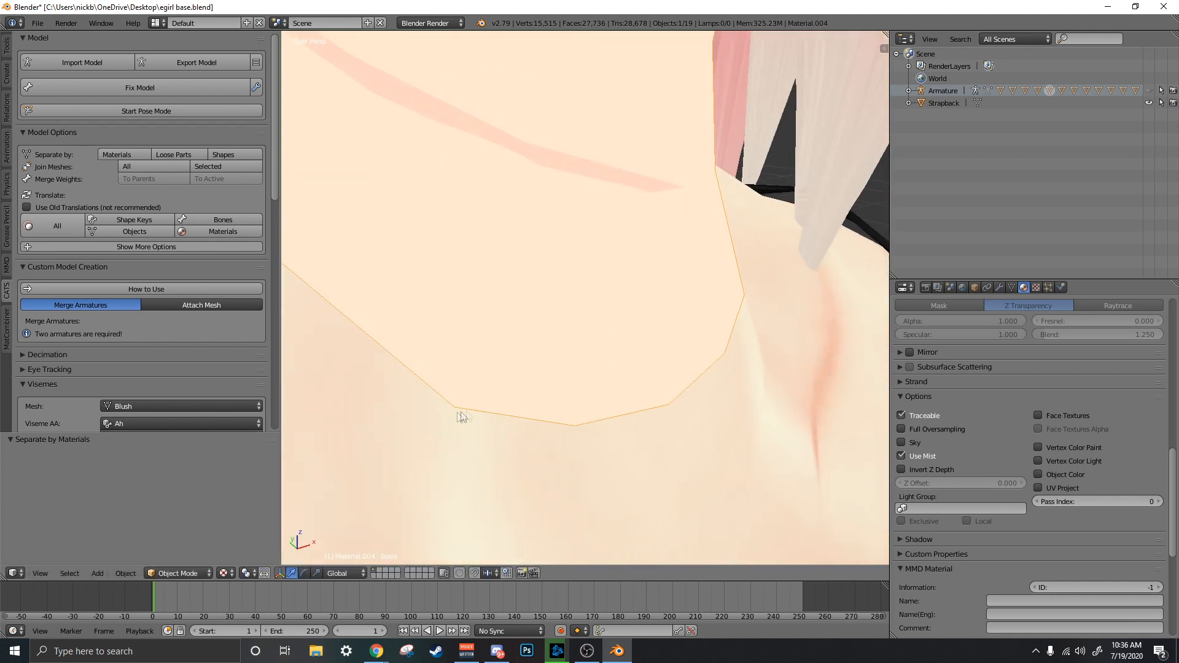
- Check the neck and body meshes in Edit Mode to see that they are separate, returning to Object Mode
{"action": "key", "text": "Tab"}
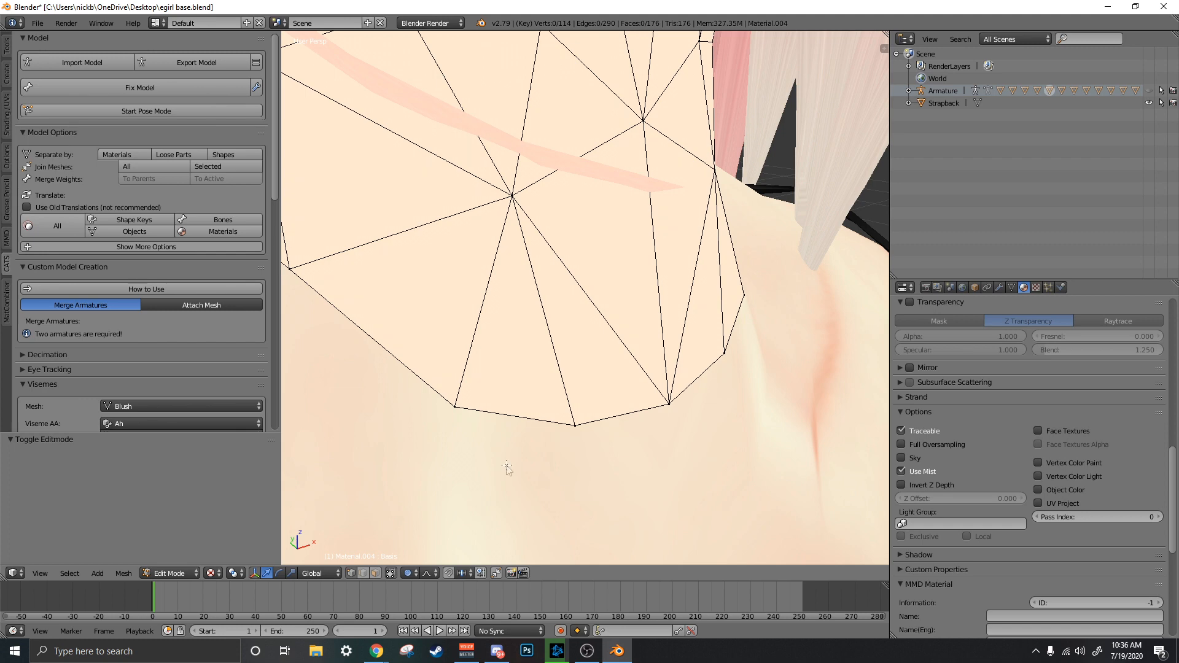
{"action": "key", "text": "Tab"}
{"action": "right_click", "coordinate": [507, 466]}
{"action": "key", "text": "Tab"}
{"action": "key", "text": "Tab"}
{"action": "scroll", "coordinate": [530, 402], "scroll_direction": "down", "scroll_amount": 6}
{"action": "middle_click_drag", "start_coordinate": [552, 380], "coordinate": [529, 345]}
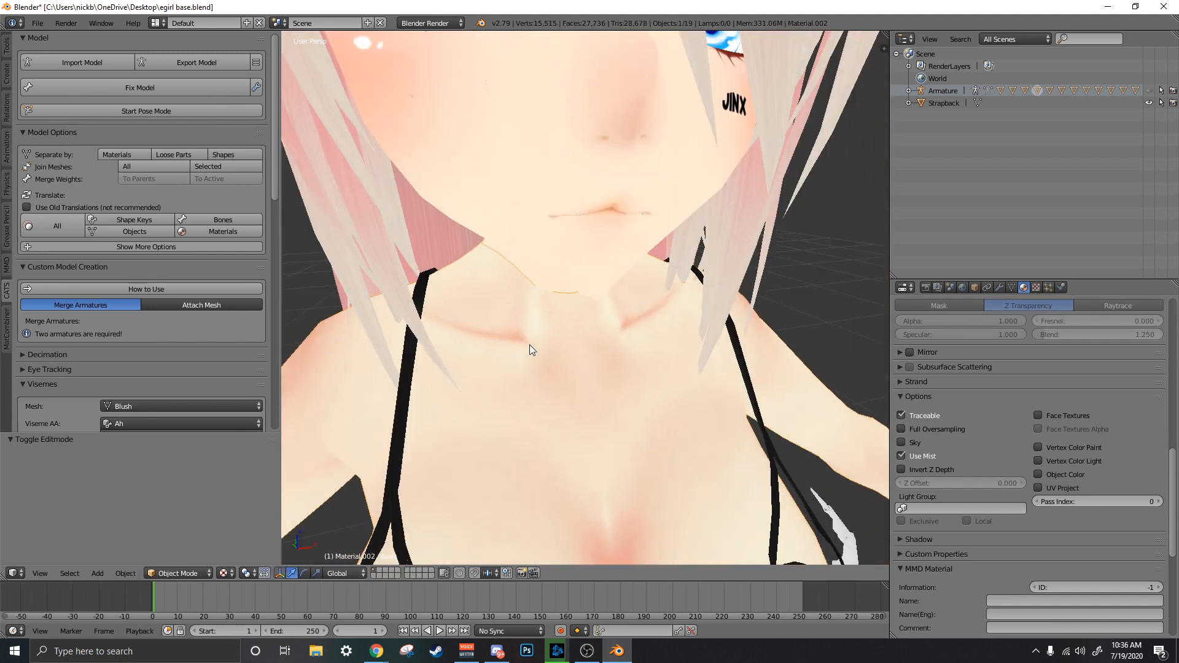
{"action": "scroll", "coordinate": [530, 345], "scroll_direction": "down", "scroll_amount": 6}
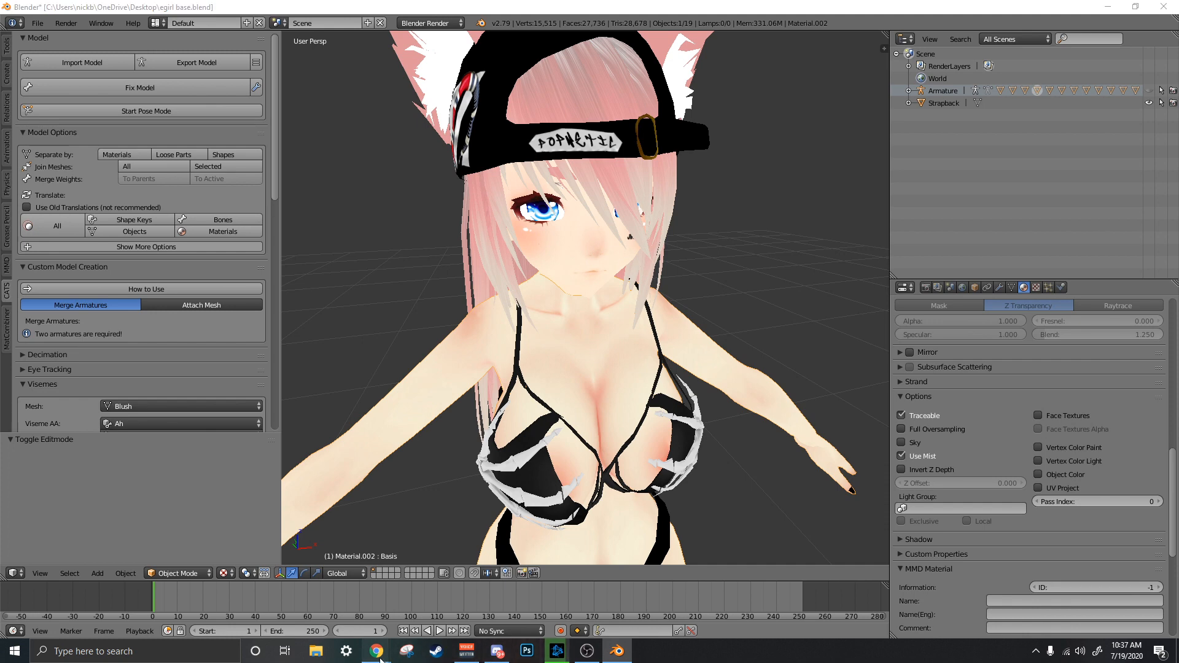
- Return to the browser and compare the base models listed on the DeviantArt "mmd base" results page
{"action": "mouse_move", "coordinate": [380, 660]}
{"action": "left_click", "coordinate": [433, 590]}
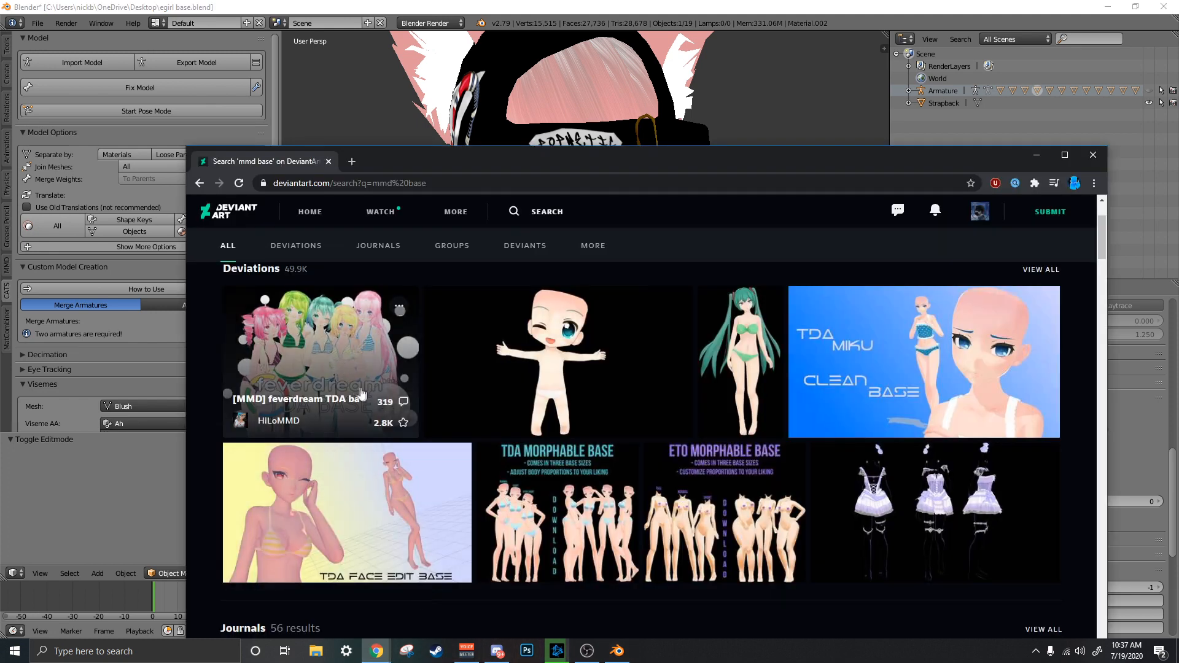
{"action": "scroll", "coordinate": [337, 365], "scroll_direction": "down", "scroll_amount": 2}
{"action": "scroll", "coordinate": [762, 391], "scroll_direction": "up", "scroll_amount": 1}
{"action": "scroll", "coordinate": [762, 391], "scroll_direction": "up", "scroll_amount": 1}
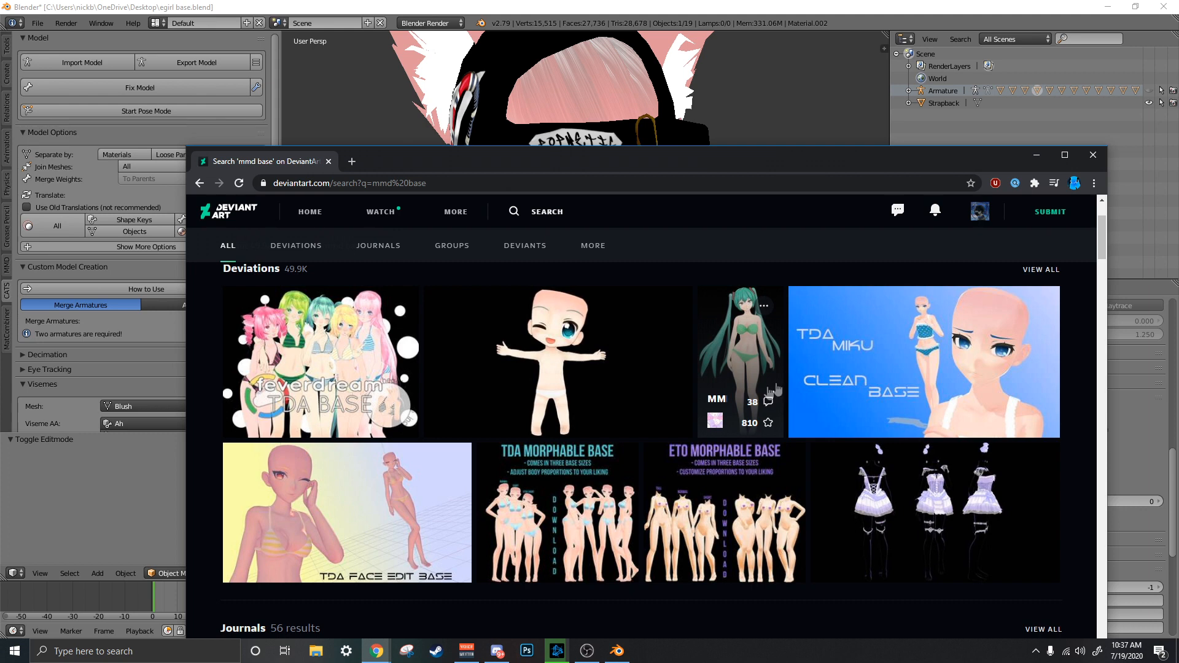
{"action": "left_click_drag", "start_coordinate": [655, 165], "coordinate": [671, 104]}
{"action": "scroll", "coordinate": [484, 255], "scroll_direction": "down", "scroll_amount": 10}
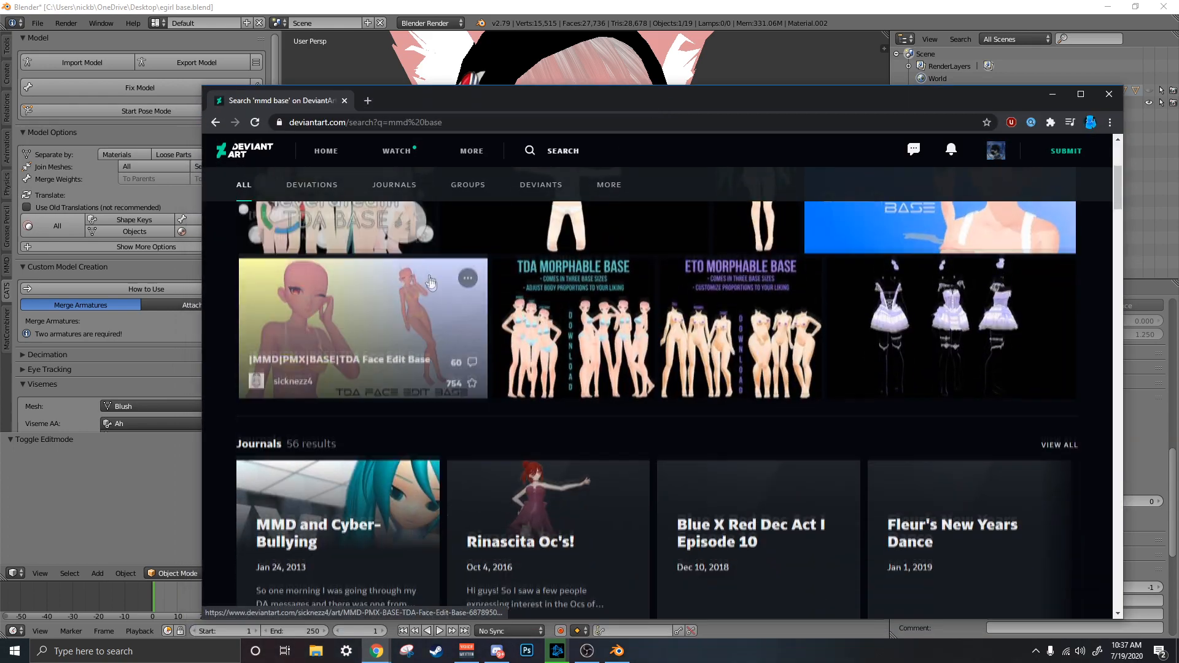
{"action": "scroll", "coordinate": [539, 326], "scroll_direction": "up", "scroll_amount": 5}
{"action": "scroll", "coordinate": [539, 326], "scroll_direction": "up", "scroll_amount": 5}
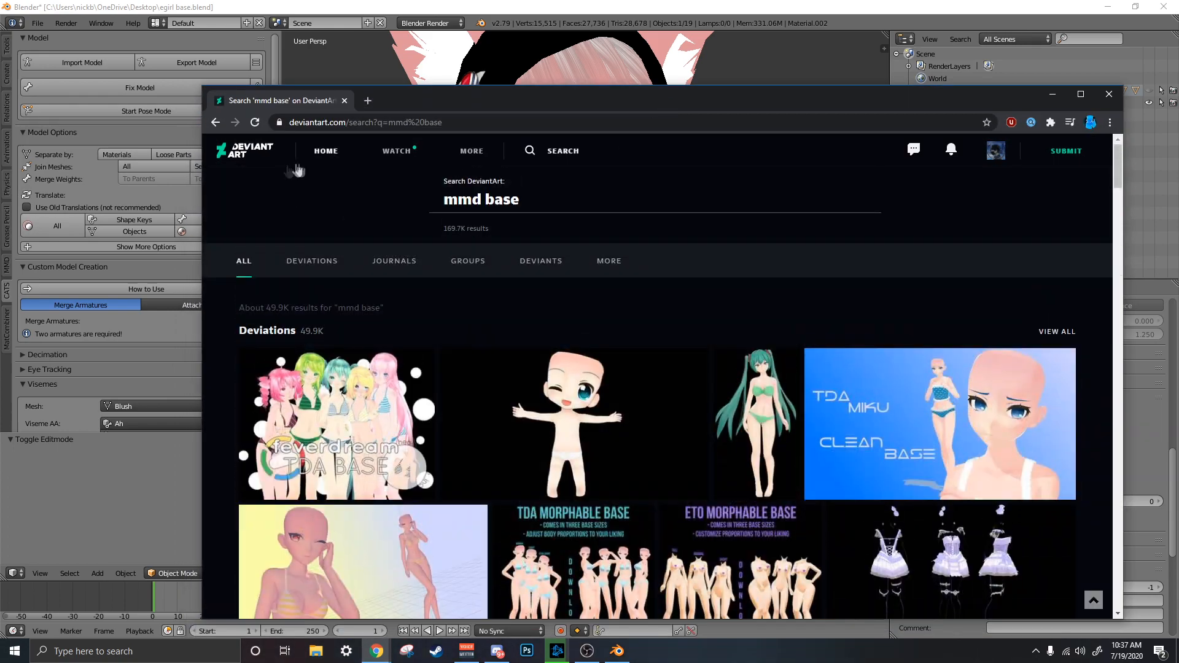
- Refine the DeviantArt search to "mmd base dl"
{"action": "double_click", "coordinate": [501, 201]}
{"action": "left_click_drag", "start_coordinate": [471, 210], "coordinate": [419, 216]}
{"action": "left_click_drag", "start_coordinate": [522, 200], "coordinate": [431, 205]}
{"action": "left_click", "coordinate": [520, 199]}
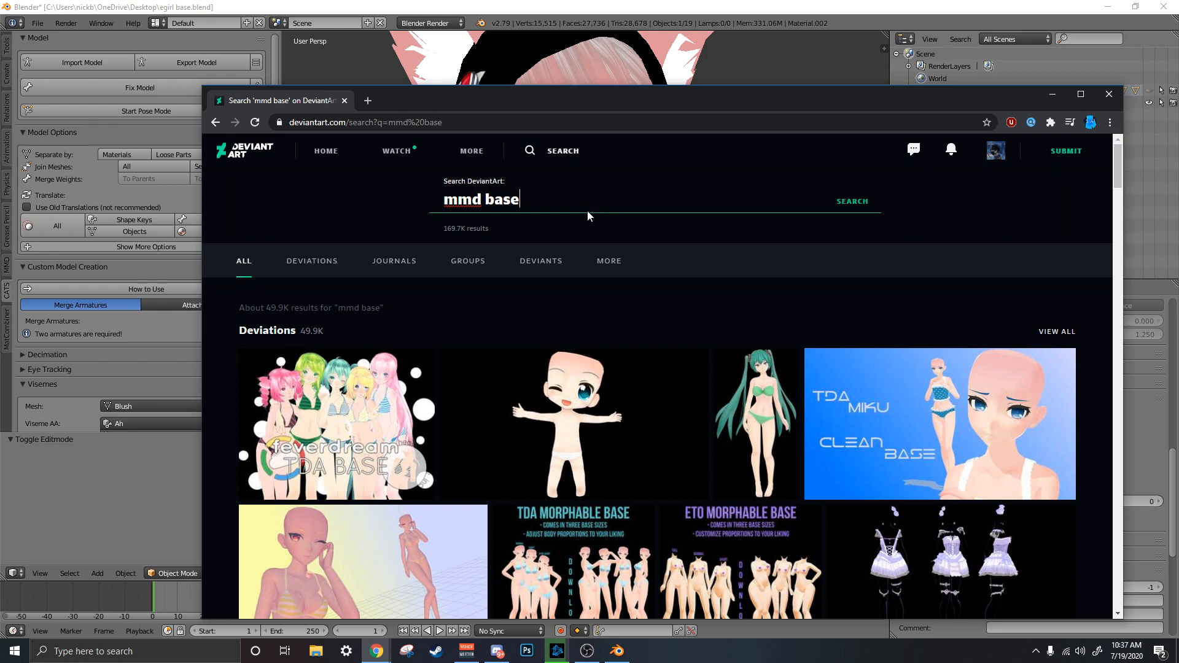
{"action": "scroll", "coordinate": [635, 282], "scroll_direction": "down", "scroll_amount": 2}
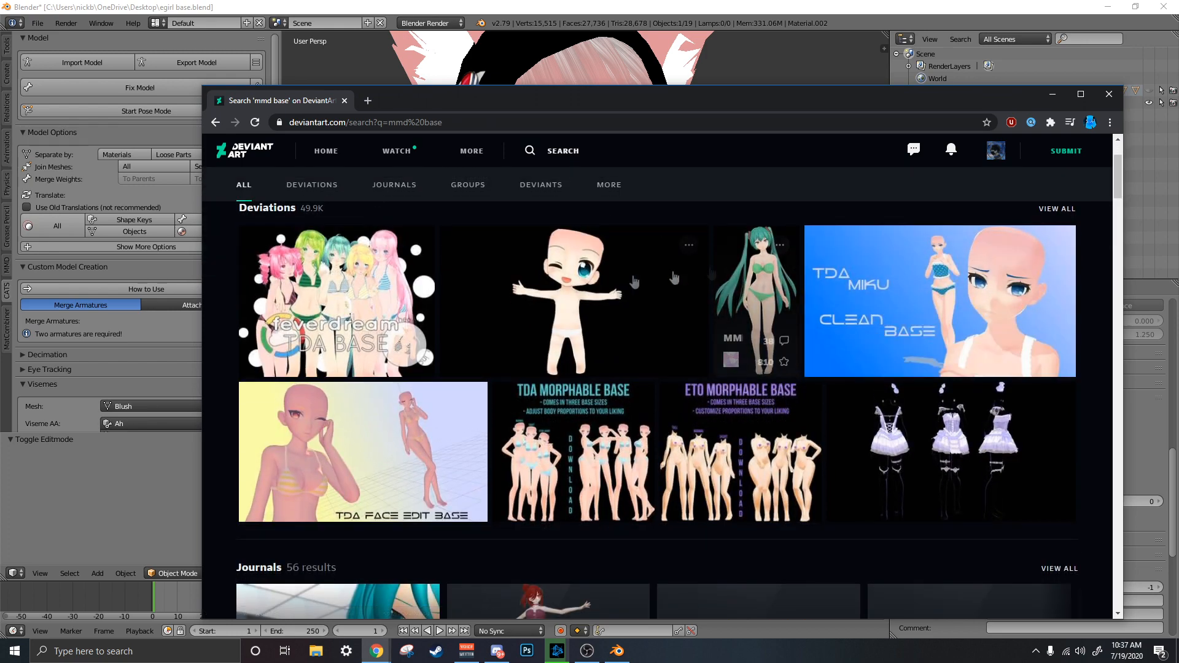
{"action": "scroll", "coordinate": [374, 304], "scroll_direction": "up", "scroll_amount": 2}
{"action": "type", "text": "dl"}
{"action": "key", "text": "Return"}
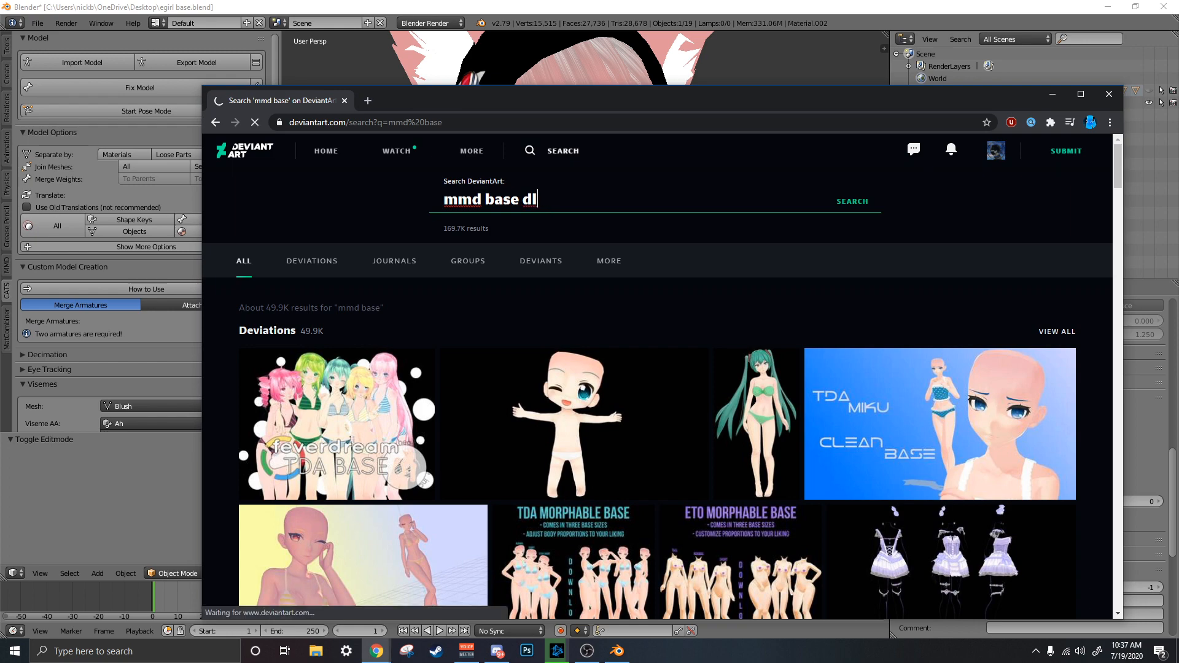
- Open the "[MMD] feverdream TDA base + DL" result and download the base model
{"action": "scroll", "coordinate": [436, 258], "scroll_direction": "down", "scroll_amount": 1}
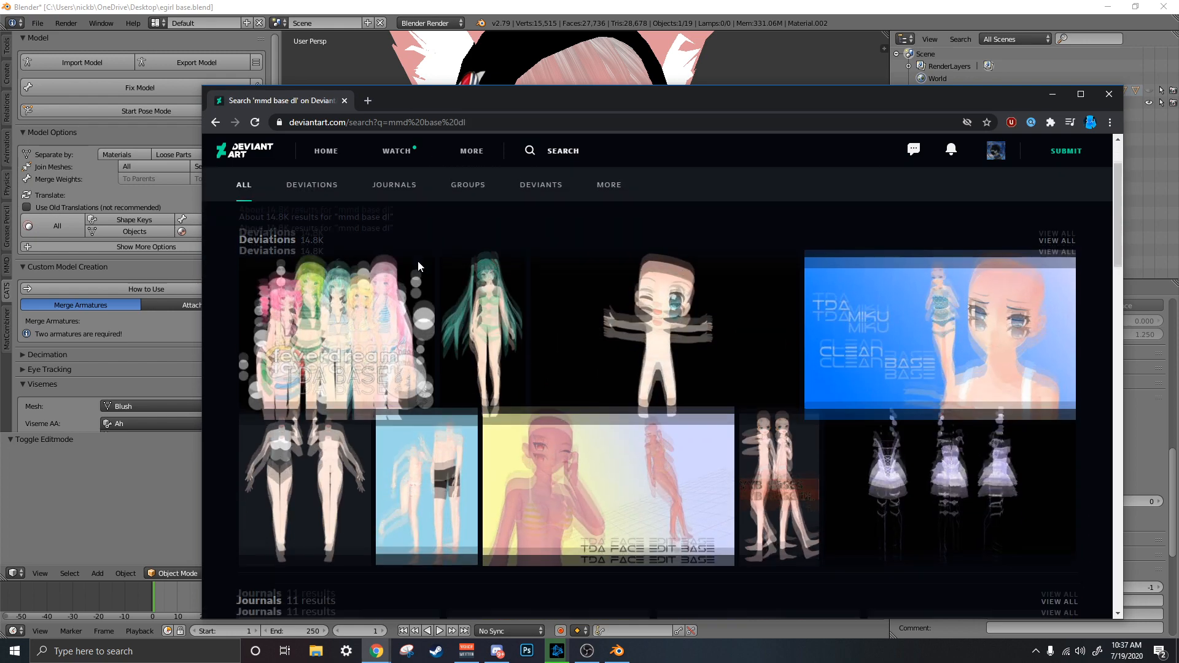
{"action": "left_click", "coordinate": [314, 276]}
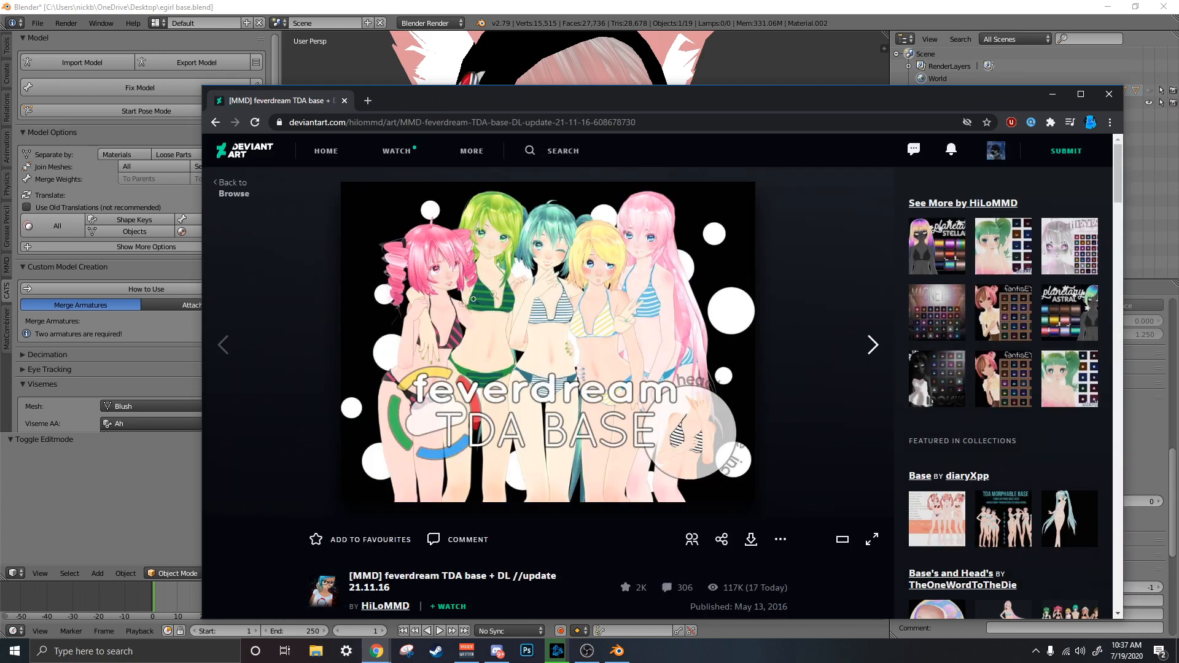
{"action": "scroll", "coordinate": [553, 283], "scroll_direction": "down", "scroll_amount": 3}
{"action": "scroll", "coordinate": [553, 284], "scroll_direction": "down", "scroll_amount": 1}
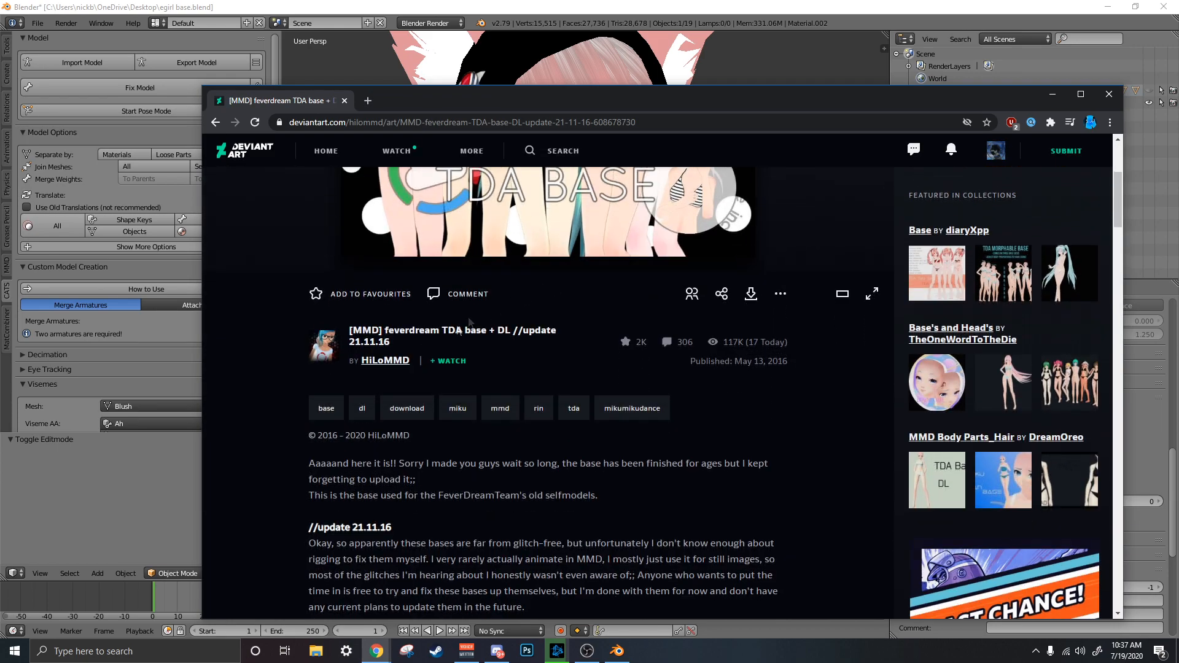
{"action": "scroll", "coordinate": [606, 314], "scroll_direction": "up", "scroll_amount": 3}
{"action": "scroll", "coordinate": [606, 313], "scroll_direction": "up", "scroll_amount": 1}
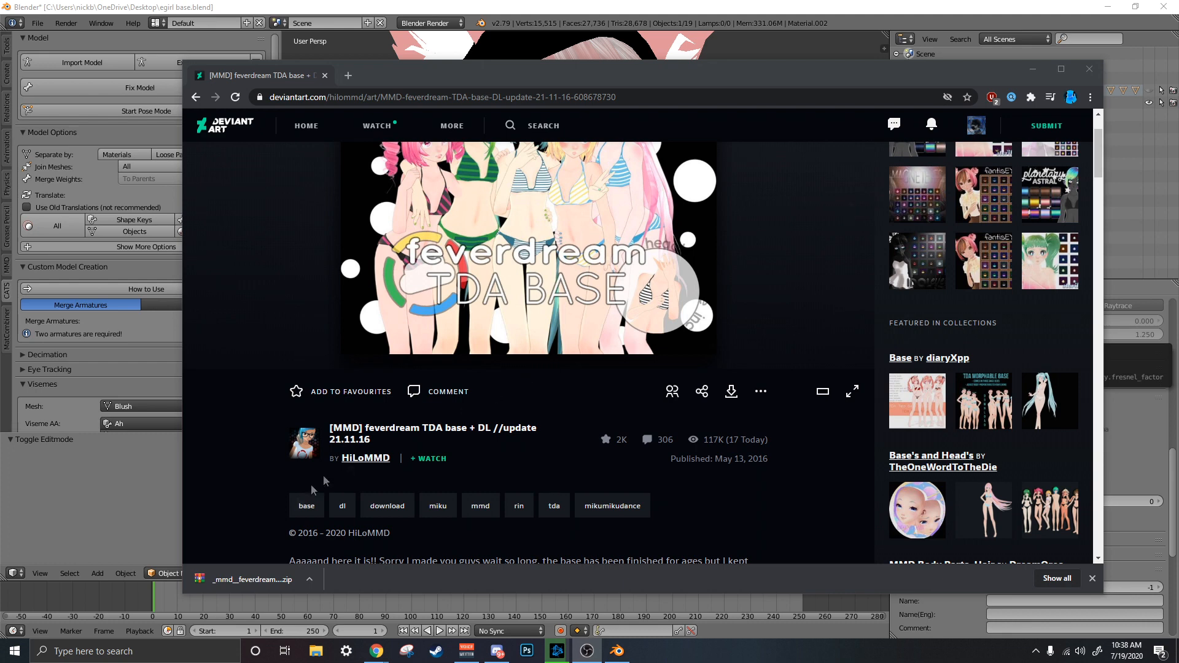
- Extract all model folders from the downloaded feverdream TDA base archive into the Tutorial Folder and close the archive
{"action": "left_click", "coordinate": [203, 582]}
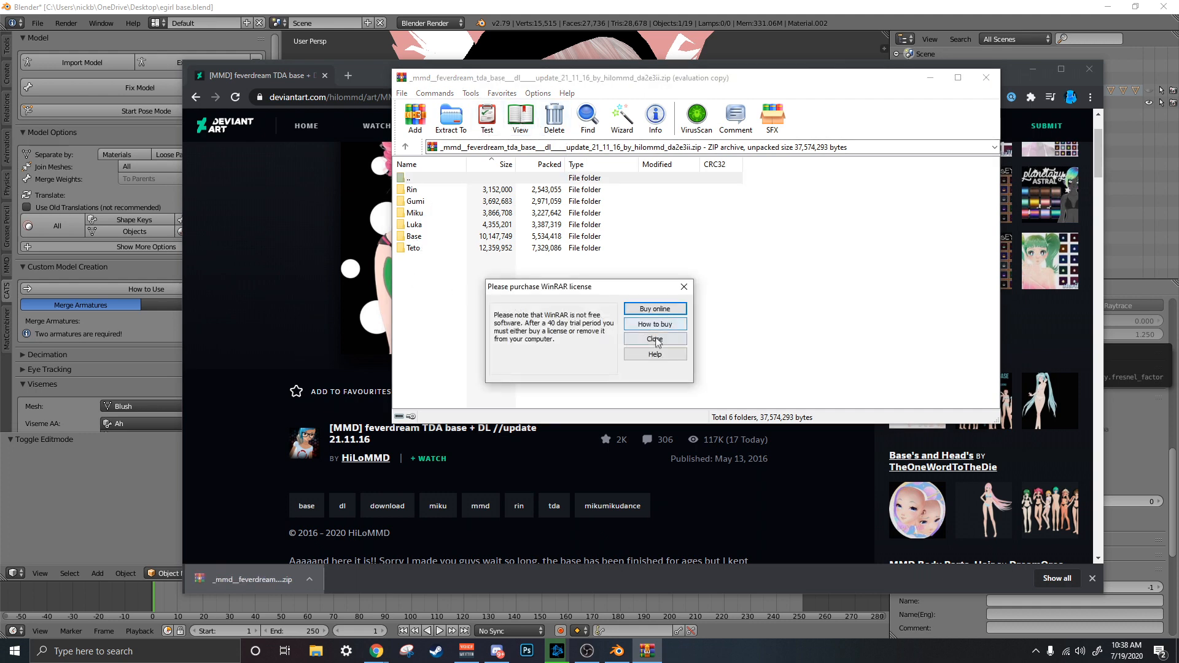
{"action": "key", "text": "Escape"}
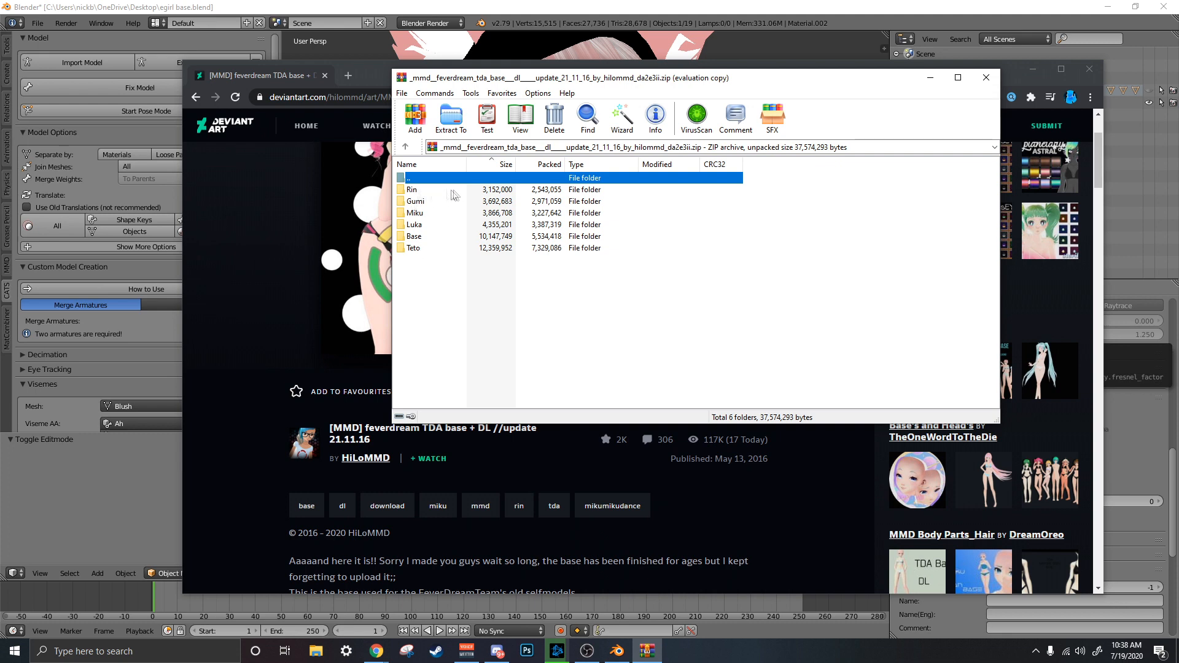
{"action": "left_click_drag", "start_coordinate": [438, 284], "coordinate": [431, 189]}
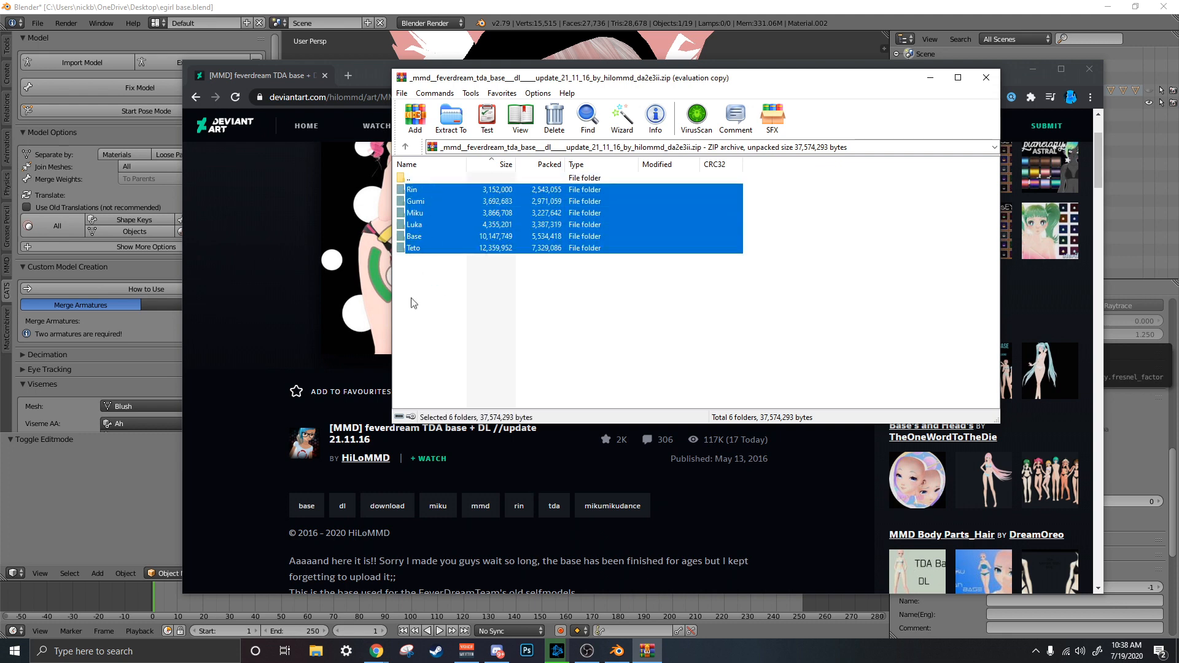
{"action": "left_click", "coordinate": [413, 300]}
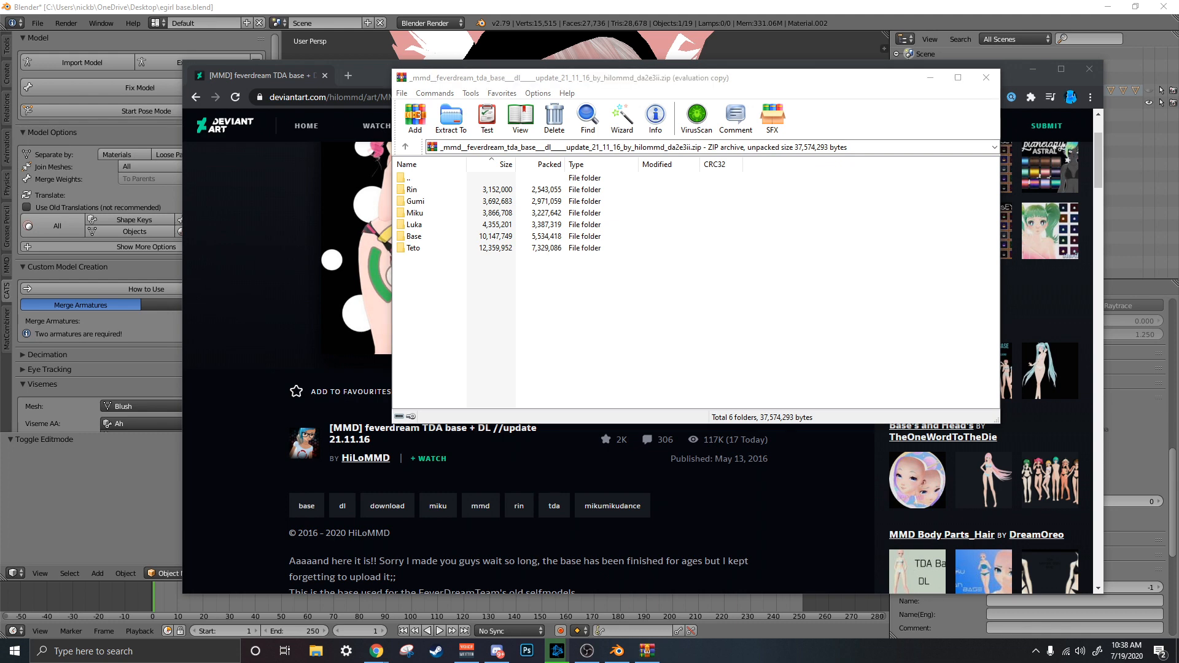
{"action": "key", "text": "ctrl+a"}
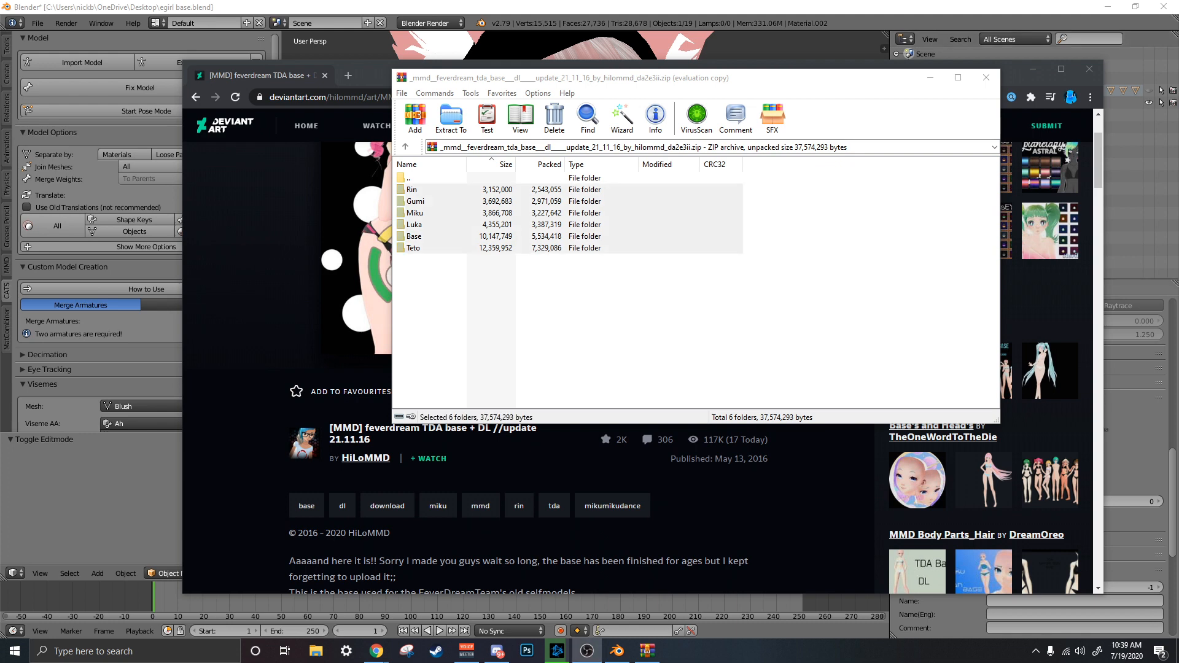
{"action": "left_click", "coordinate": [986, 77]}
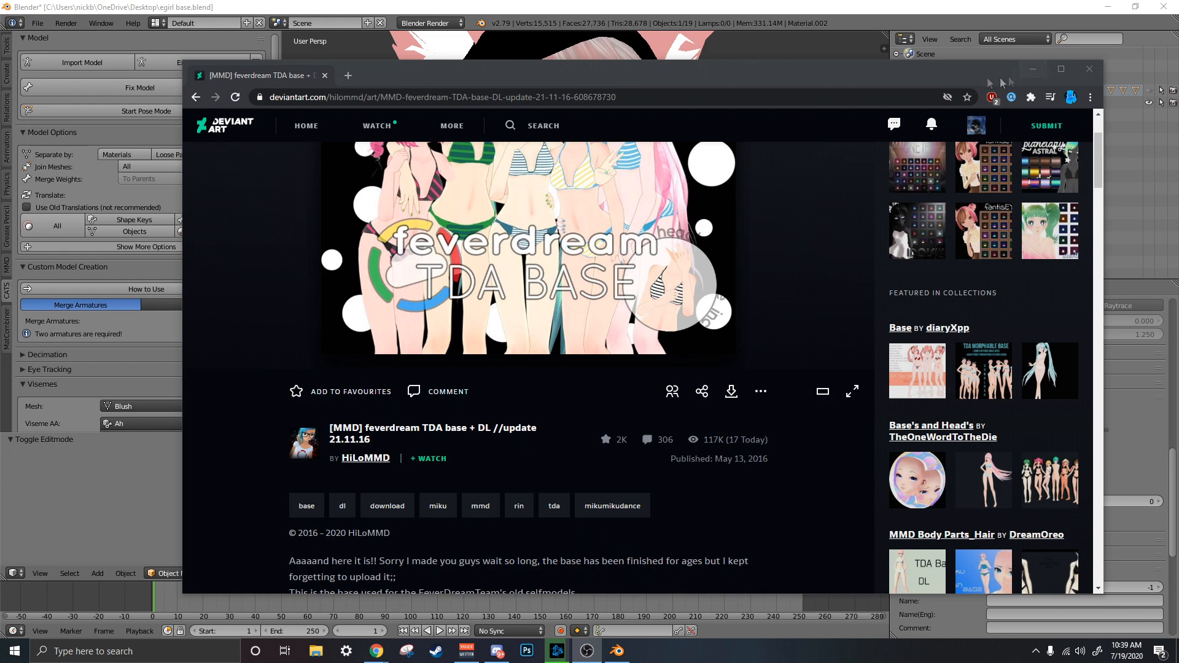
- Put the browser away and check the extracted model folders in the Tutorial Folder
{"action": "left_click", "coordinate": [1033, 69]}
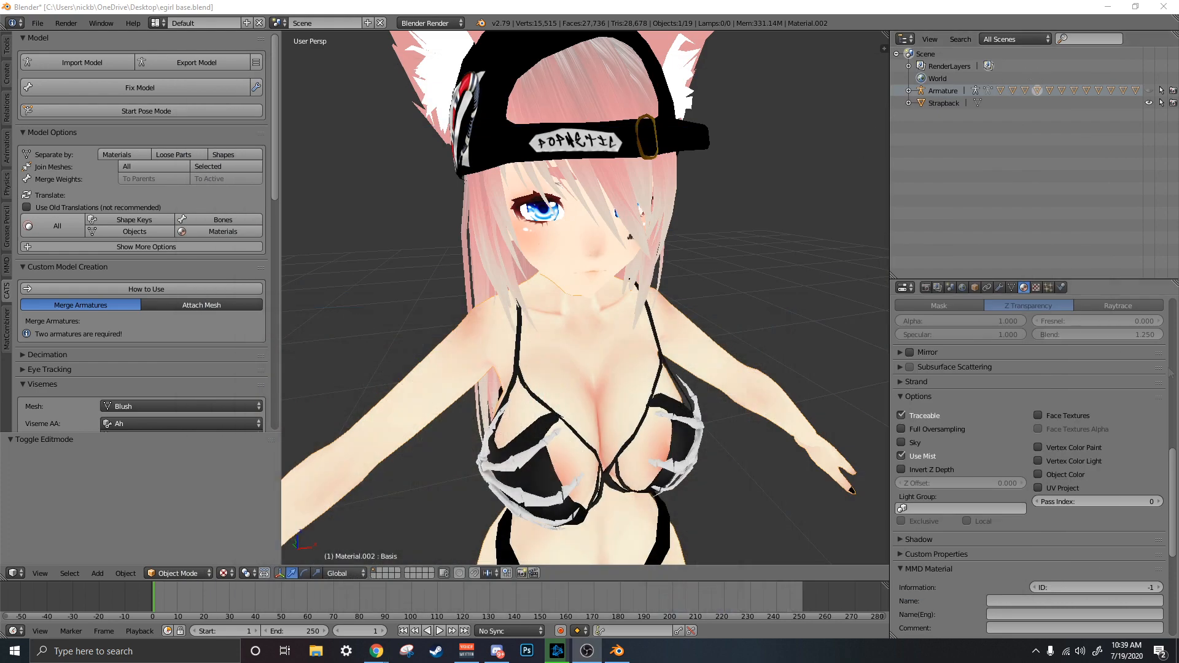
{"action": "left_click", "coordinate": [315, 651]}
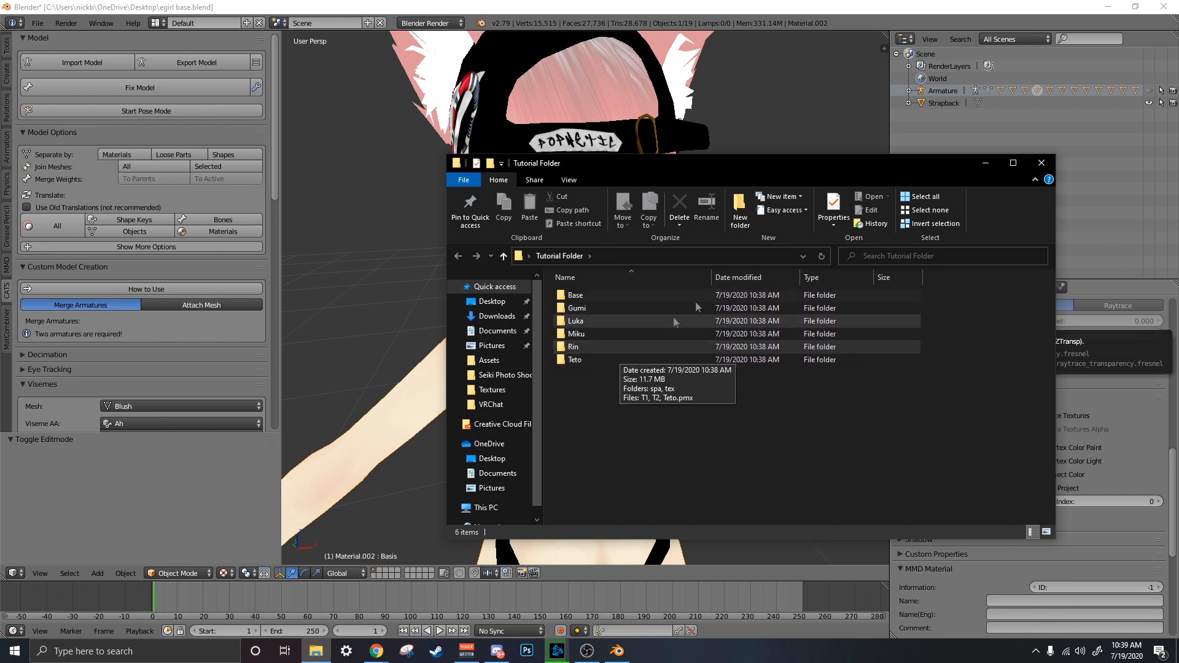
{"action": "left_click", "coordinate": [986, 164]}
- Start a new Blender file from the default startup scene
{"action": "left_click", "coordinate": [37, 22]}
{"action": "left_click", "coordinate": [49, 38]}
{"action": "left_click", "coordinate": [76, 49]}
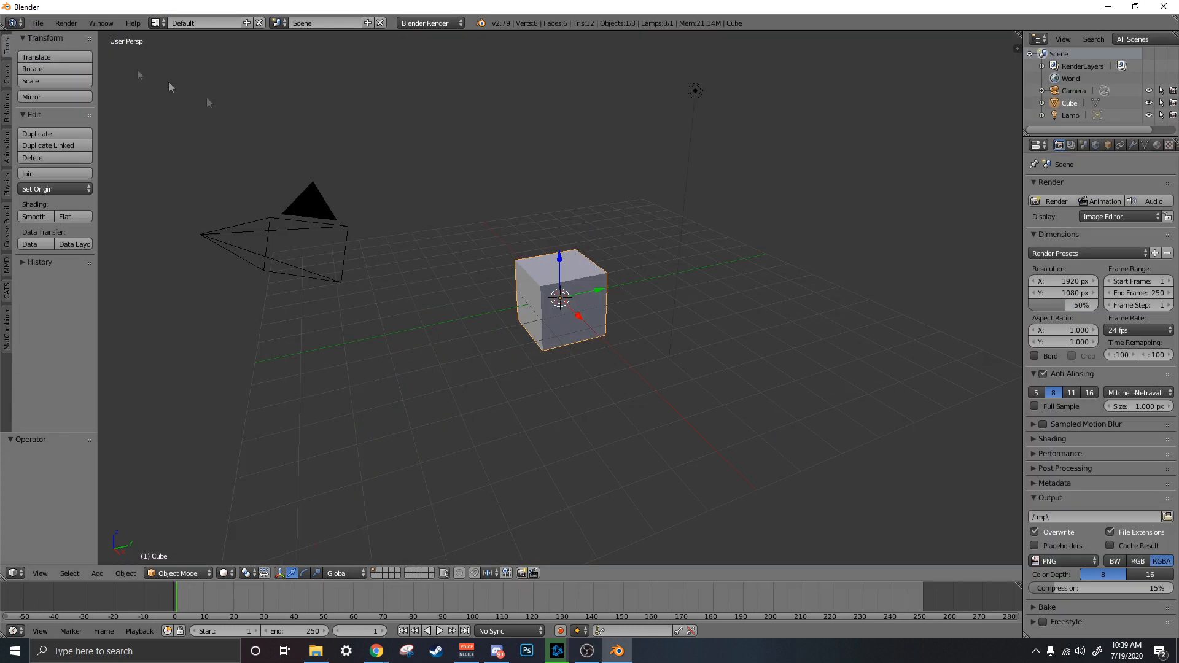
{"action": "middle_click_drag", "start_coordinate": [614, 181], "coordinate": [517, 166]}
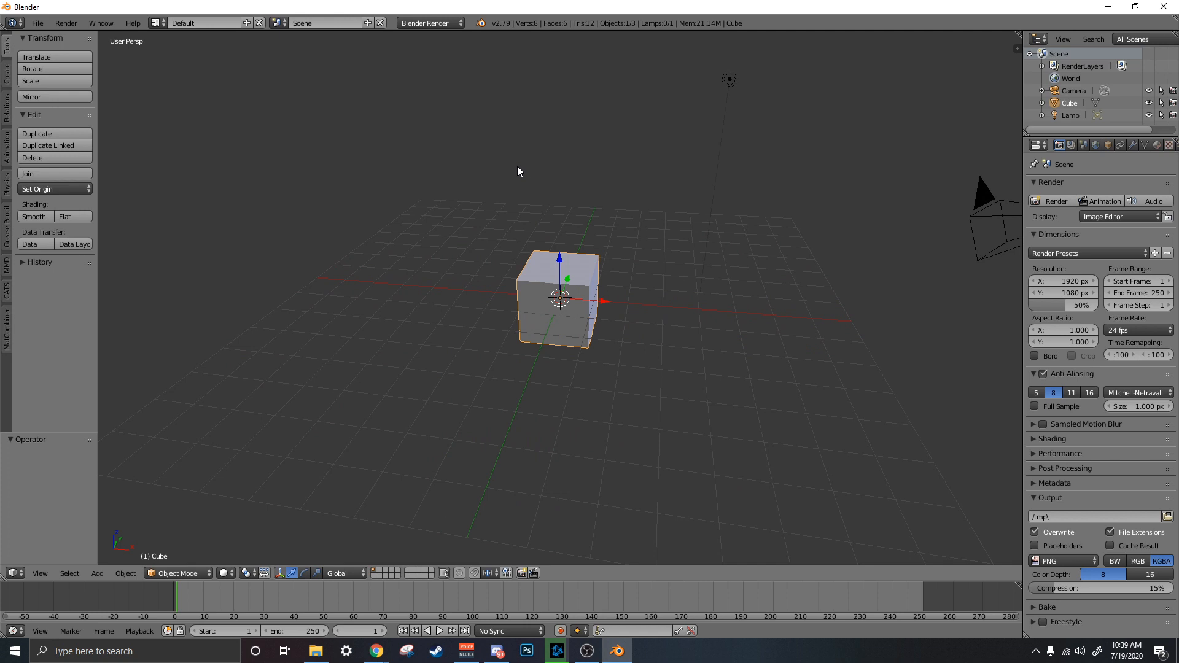
- Show the CATS plugin tools and widen the tool shelf until their labels are readable
{"action": "left_click_drag", "start_coordinate": [96, 276], "coordinate": [155, 283]}
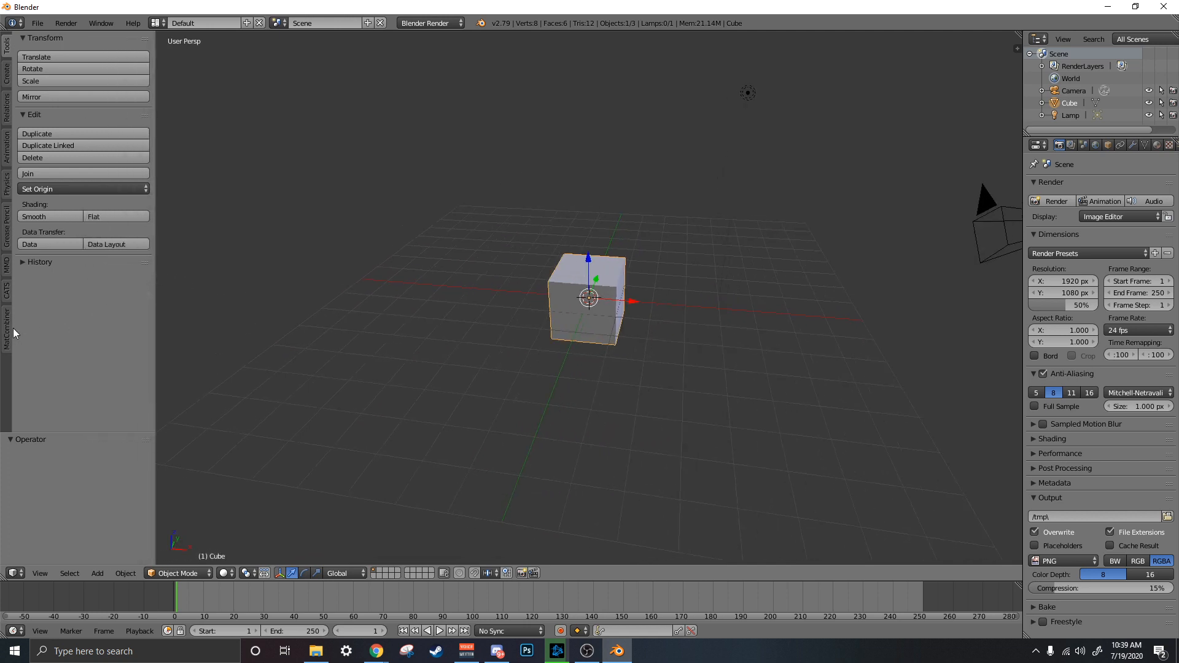
{"action": "left_click", "coordinate": [8, 296]}
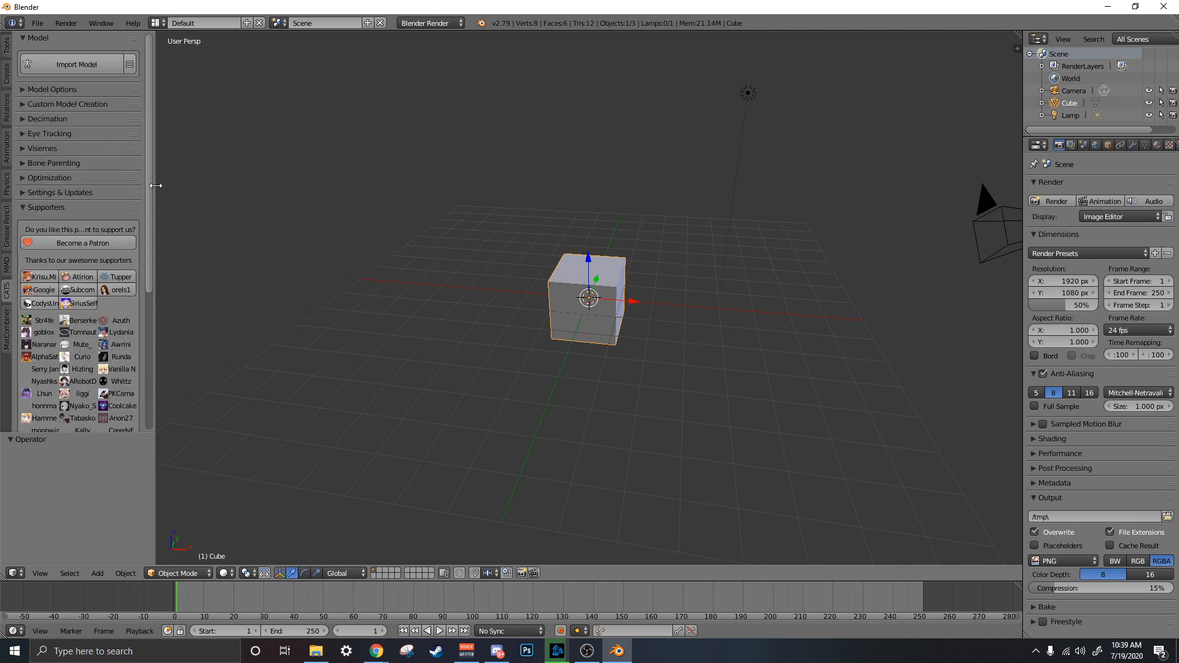
{"action": "left_click_drag", "start_coordinate": [155, 184], "coordinate": [259, 223]}
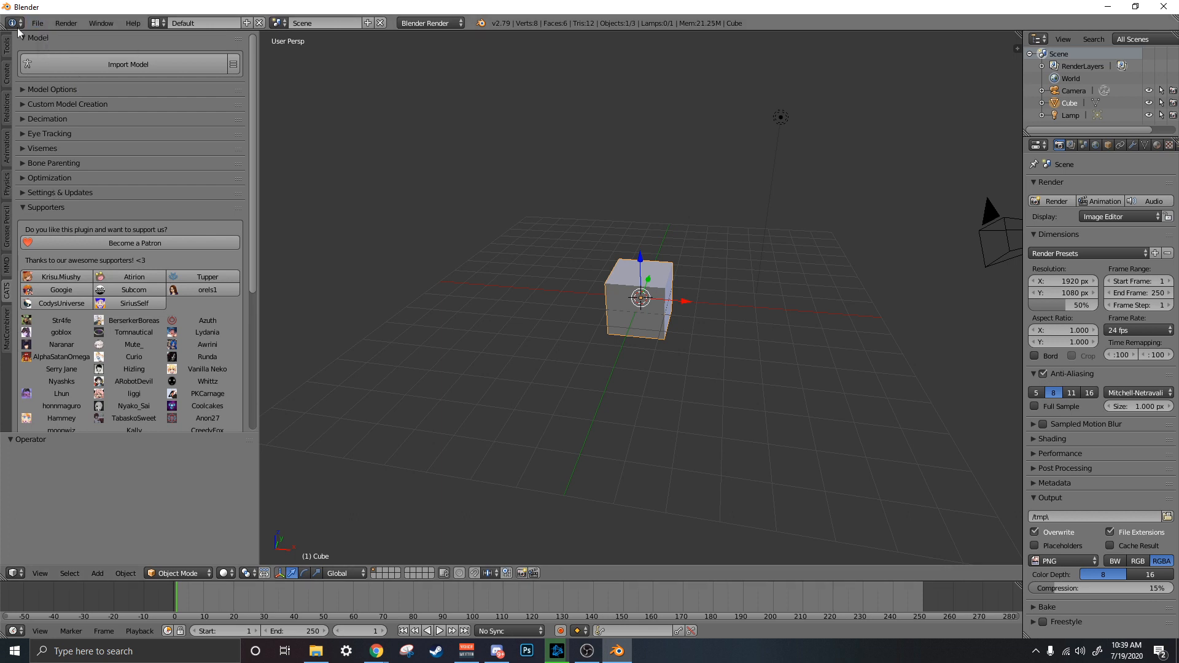
- Display the Blender splash screen
{"action": "left_click", "coordinate": [39, 24]}
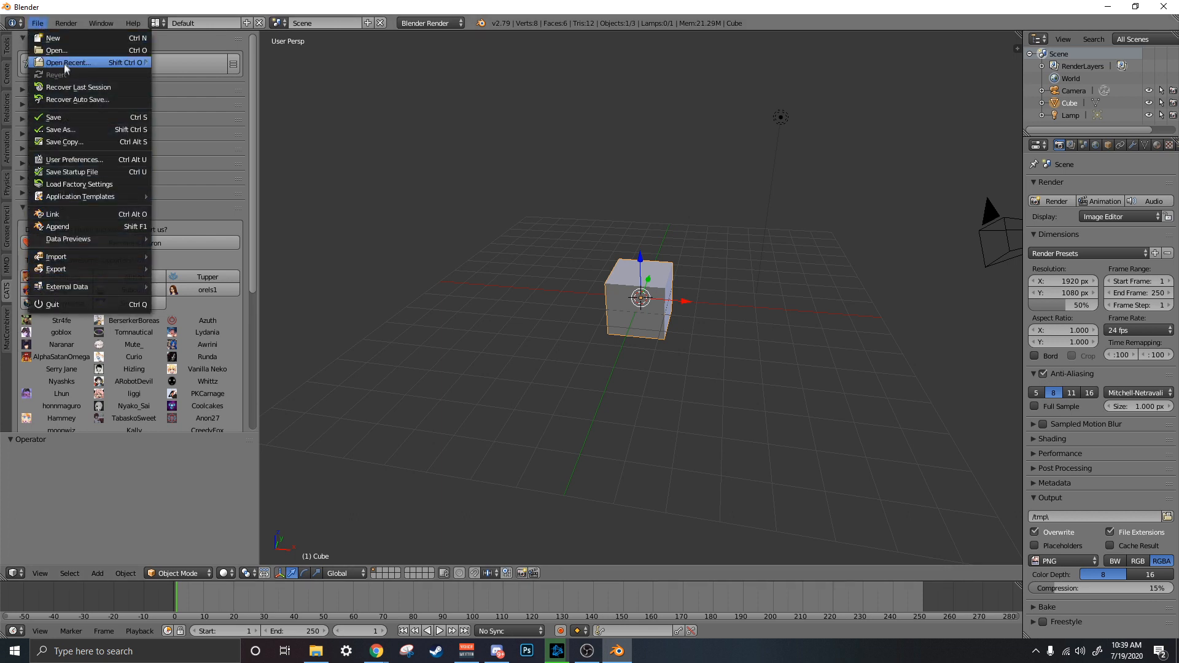
{"action": "left_click", "coordinate": [133, 24]}
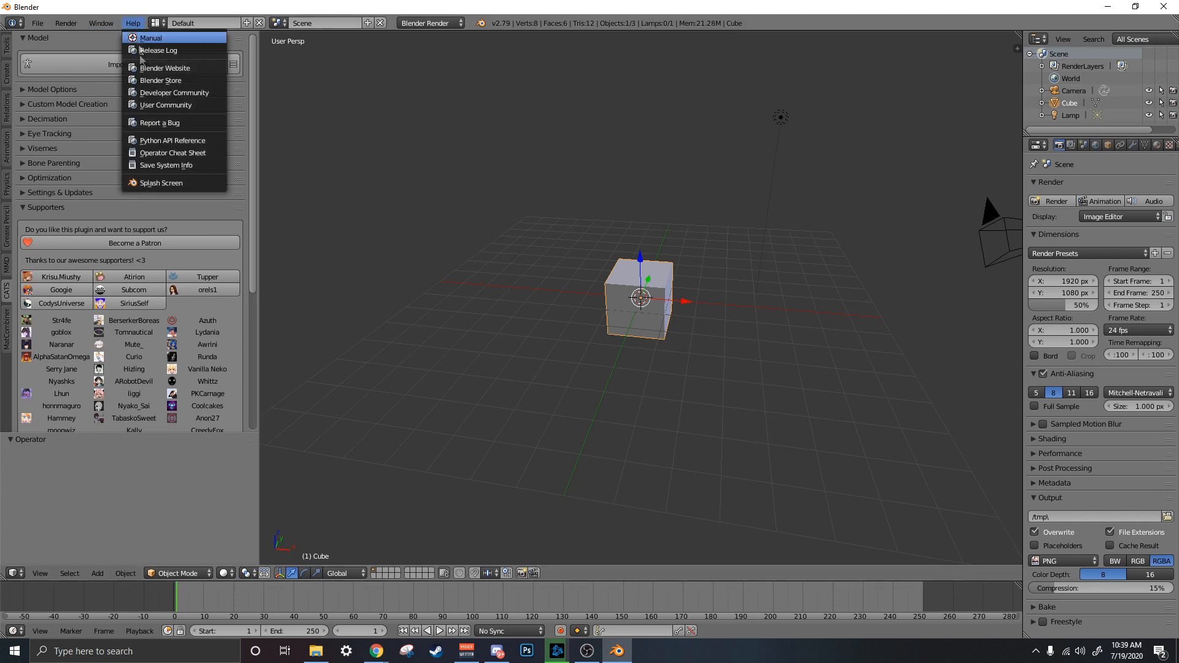
{"action": "left_click", "coordinate": [161, 186]}
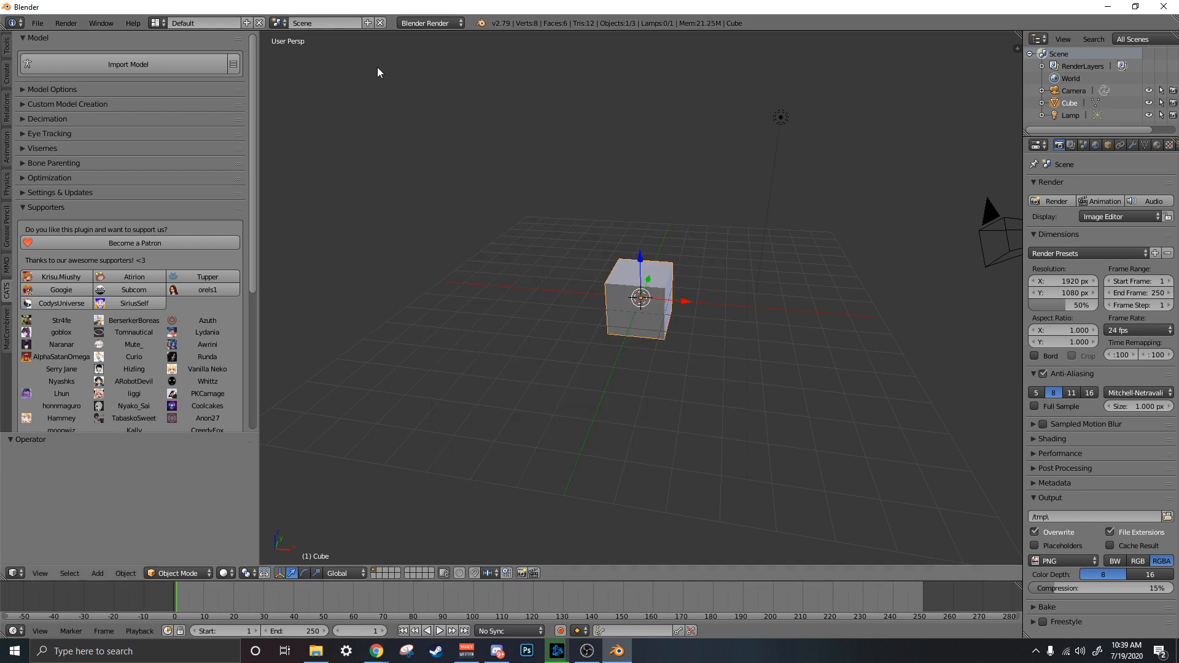
- Examine how add-ons are installed from a file in User Preferences, browse the C: drive, and close the preferences without installing
{"action": "left_click", "coordinate": [38, 24]}
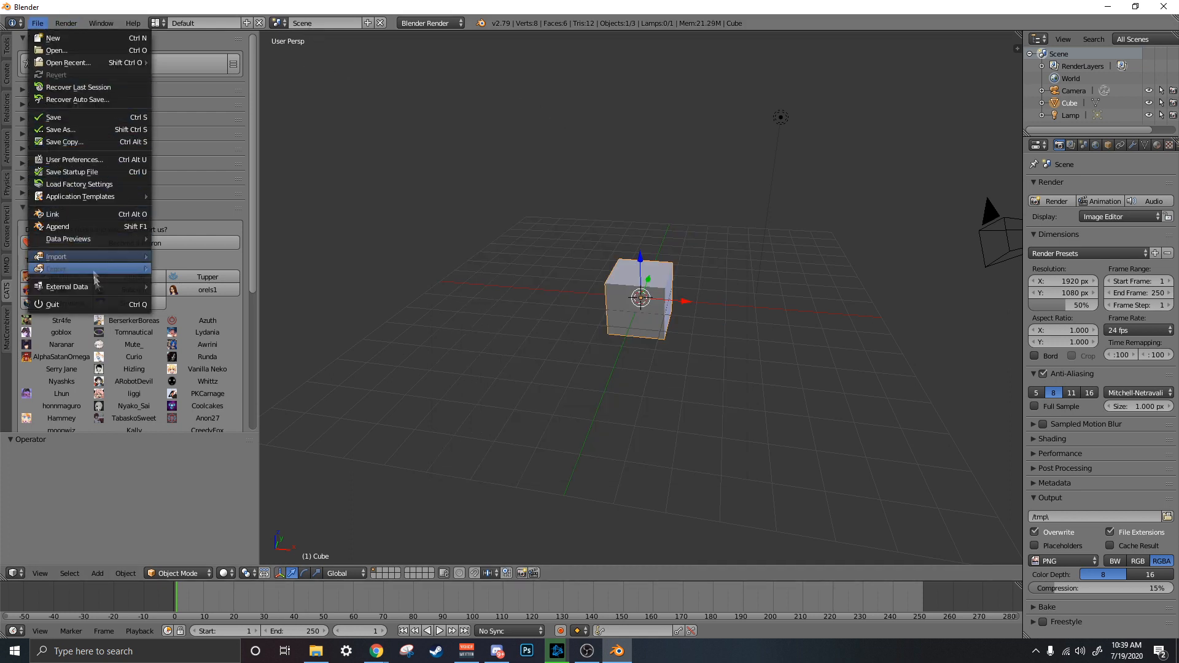
{"action": "left_click", "coordinate": [74, 161]}
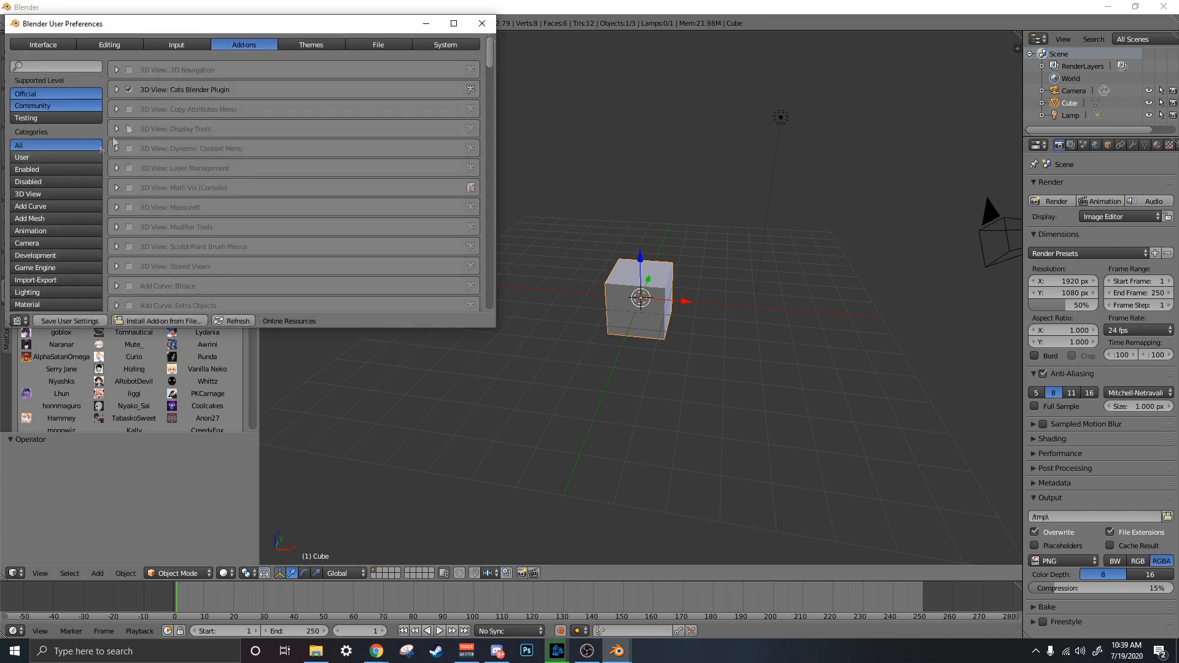
{"action": "left_click_drag", "start_coordinate": [200, 25], "coordinate": [355, 79]}
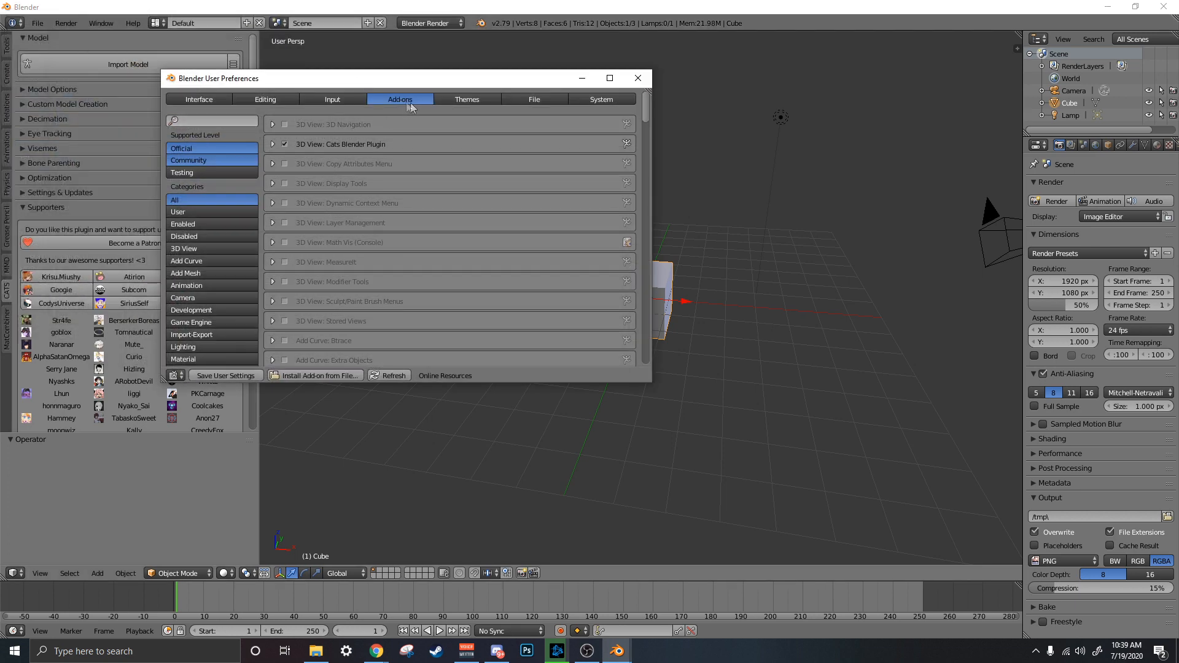
{"action": "left_click", "coordinate": [319, 377]}
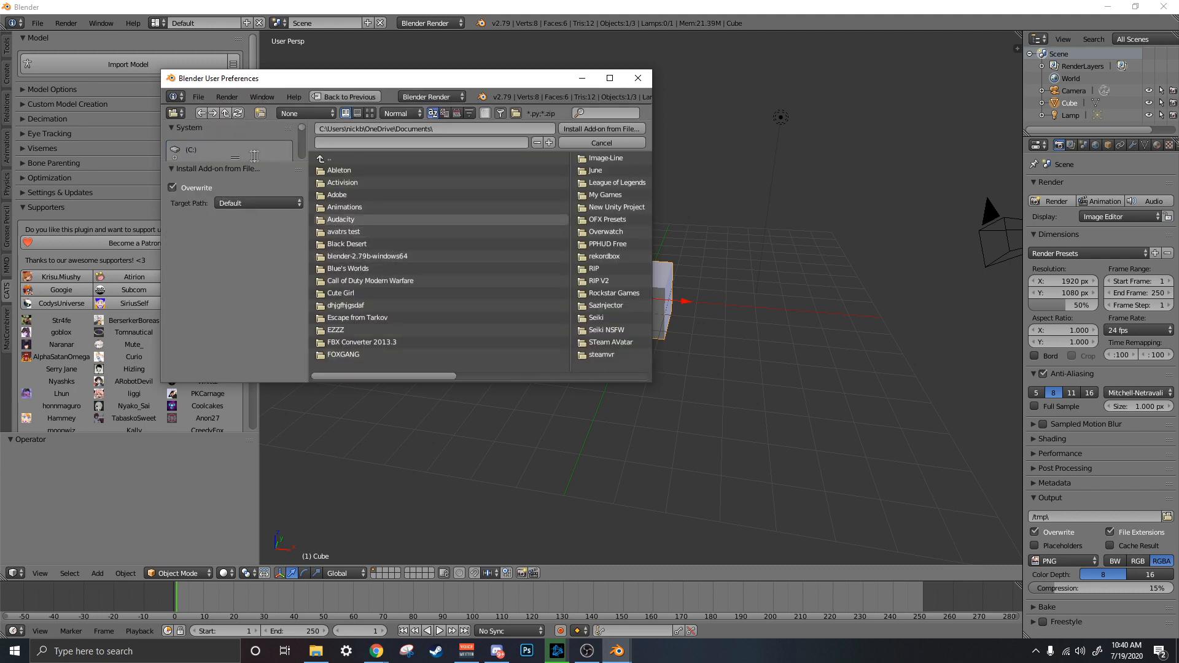
{"action": "left_click_drag", "start_coordinate": [245, 163], "coordinate": [239, 273]}
{"action": "left_click", "coordinate": [208, 149]}
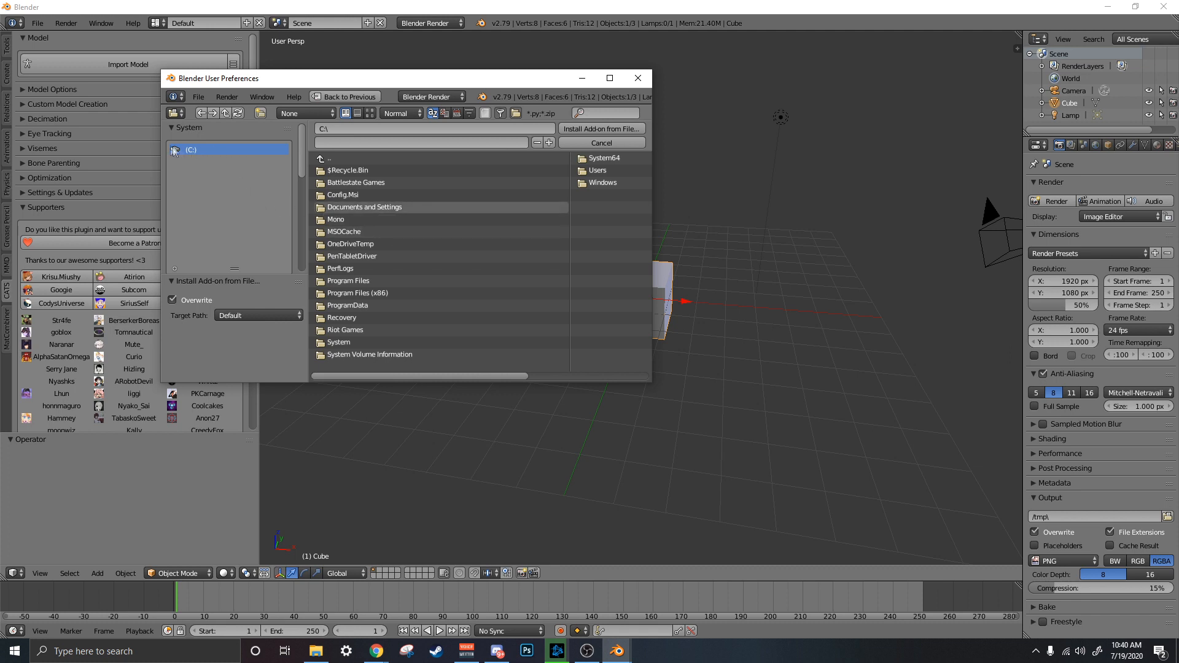
{"action": "left_click", "coordinate": [638, 78]}
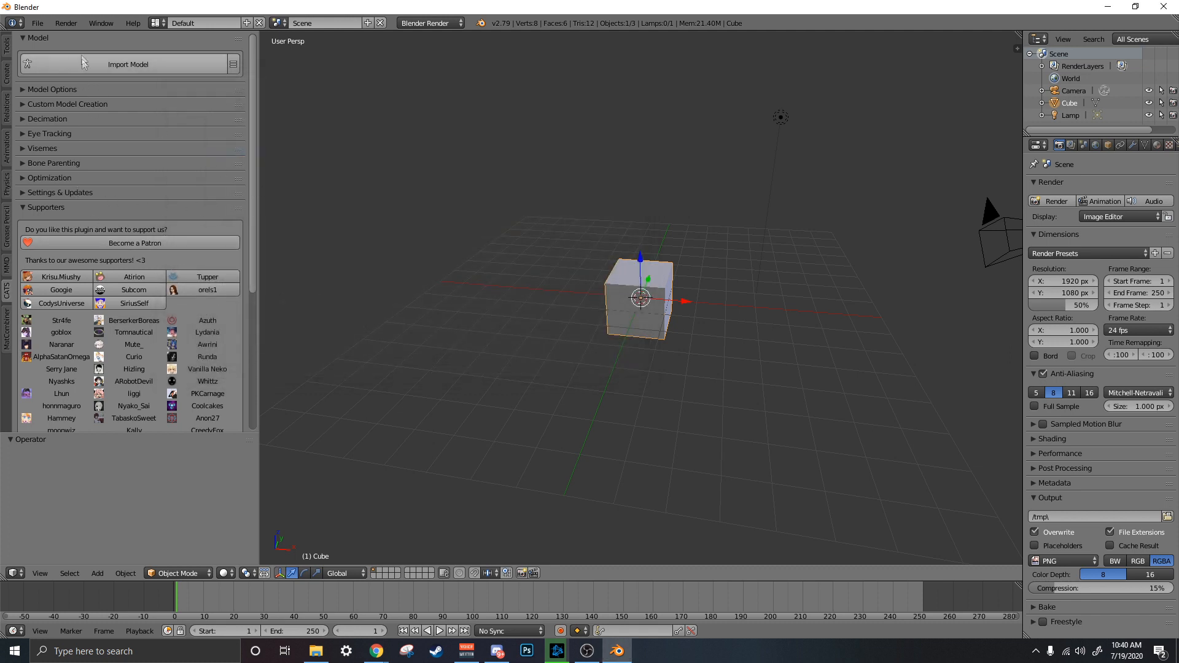
- Compare the MMD tools with the CATS plugin tools, finishing on the CATS tools
{"action": "left_click", "coordinate": [7, 268]}
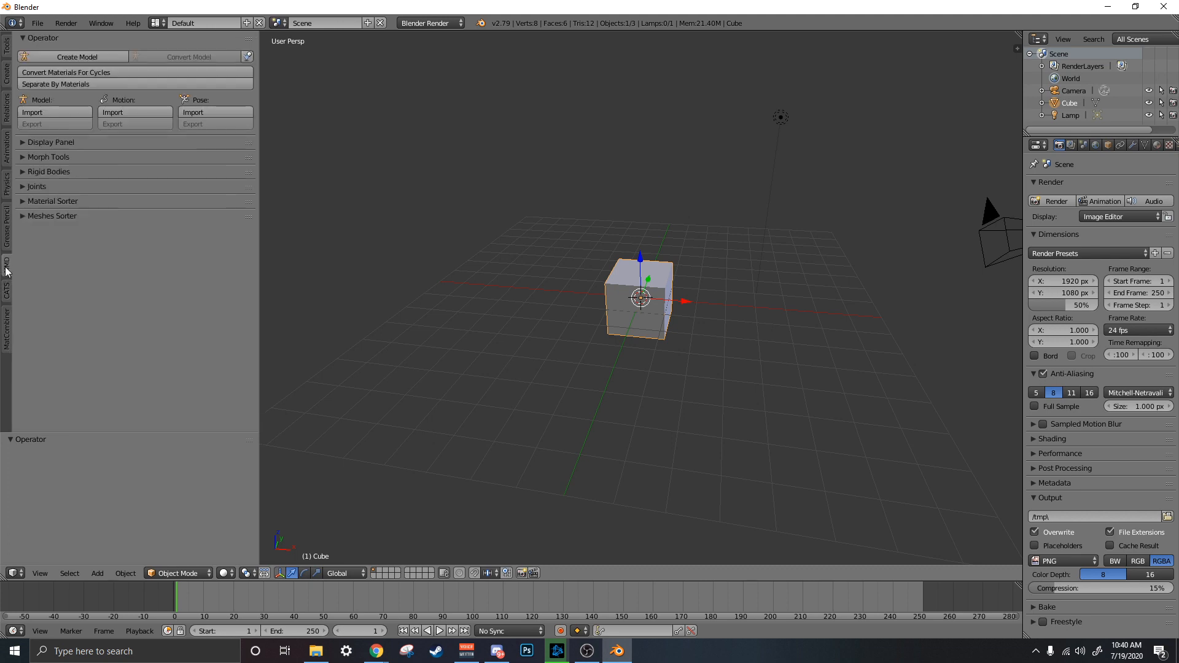
{"action": "left_click", "coordinate": [7, 292]}
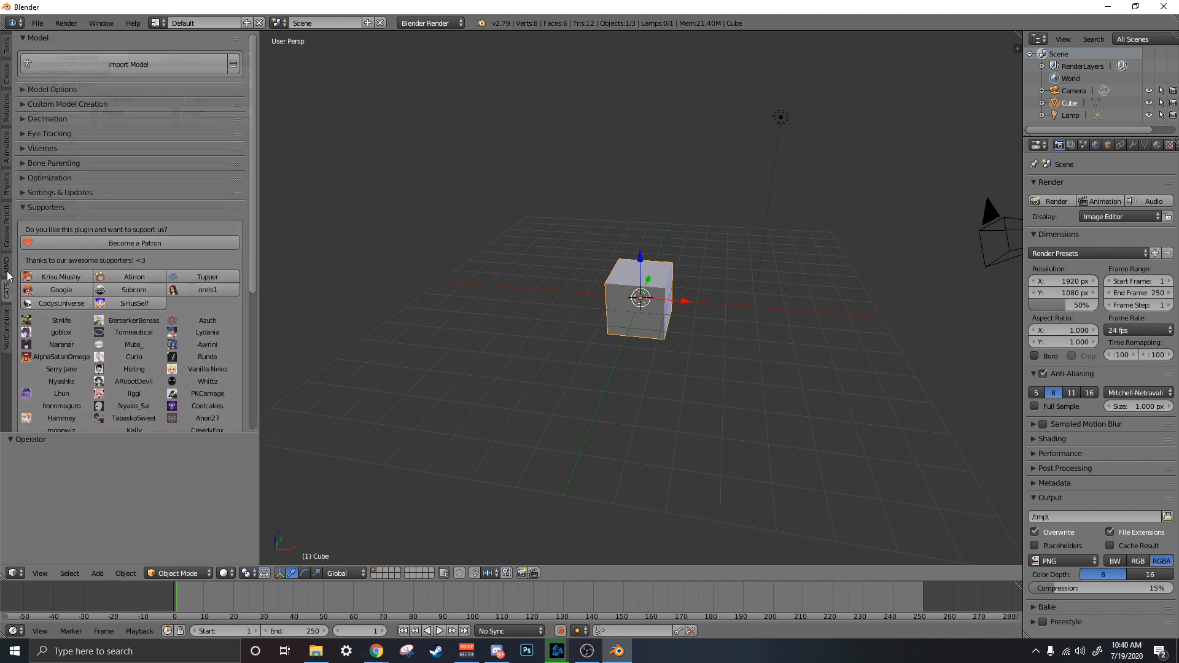
{"action": "left_click", "coordinate": [5, 269]}
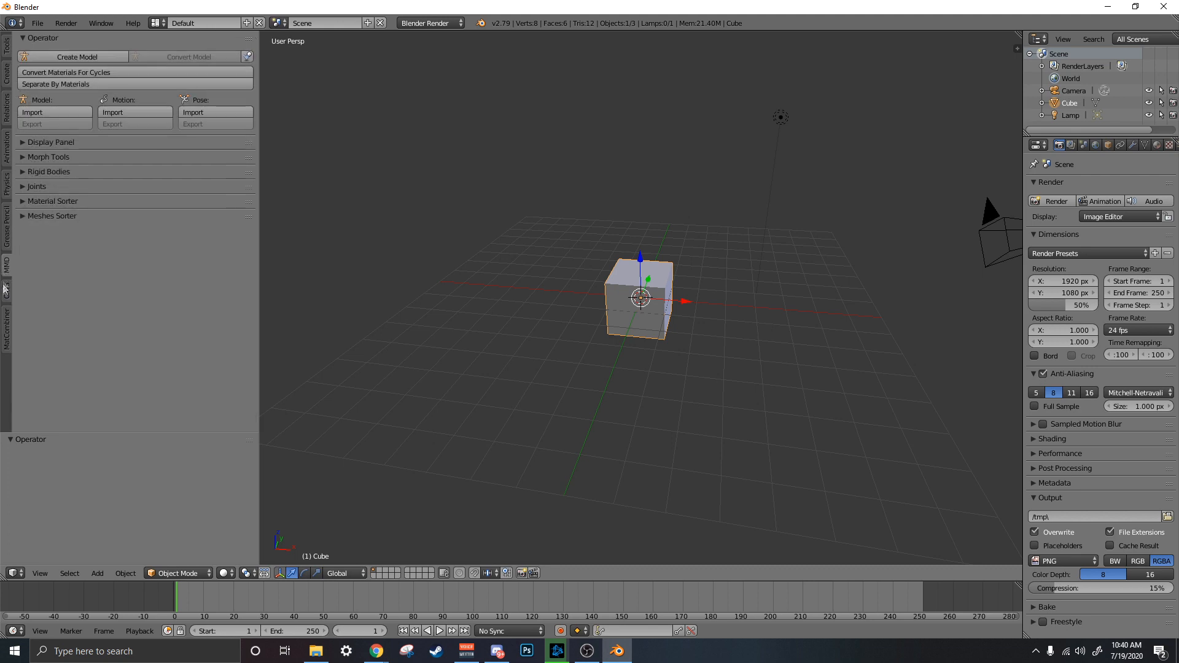
{"action": "left_click", "coordinate": [5, 289]}
{"action": "middle_click_drag", "start_coordinate": [661, 221], "coordinate": [721, 210]}
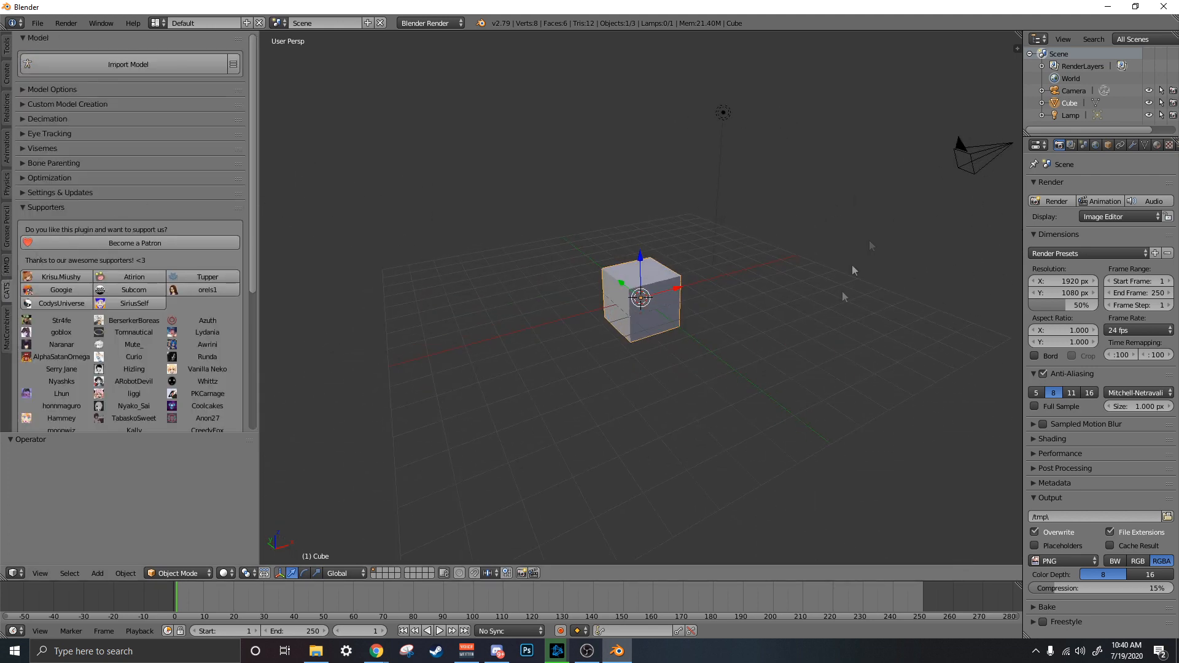
{"action": "middle_click_drag", "start_coordinate": [756, 289], "coordinate": [662, 276]}
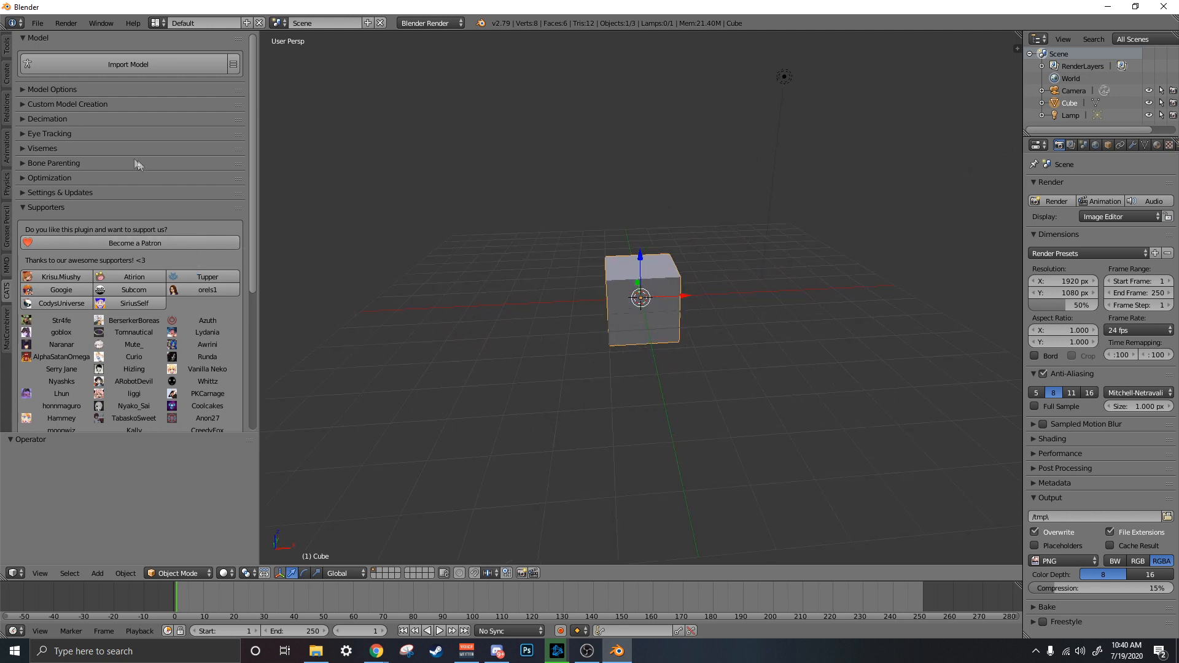
- Import Miku.pmx through CATS from the Miku folder in the Desktop's Tutorial Folder
{"action": "left_click", "coordinate": [126, 68]}
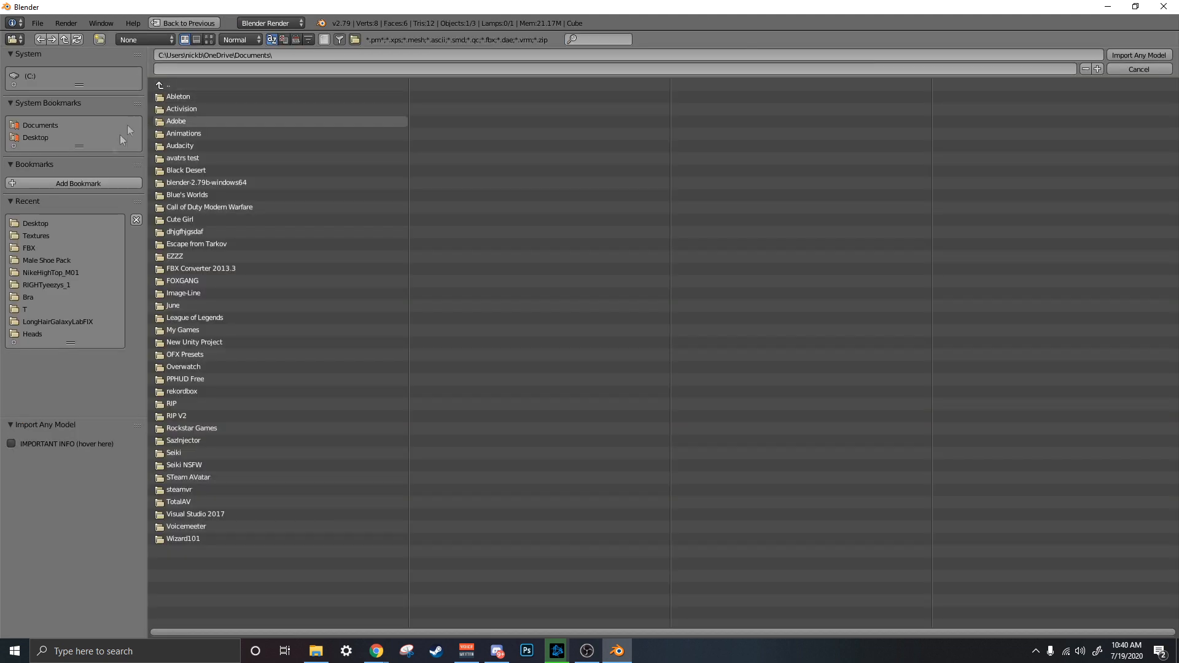
{"action": "left_click", "coordinate": [42, 137]}
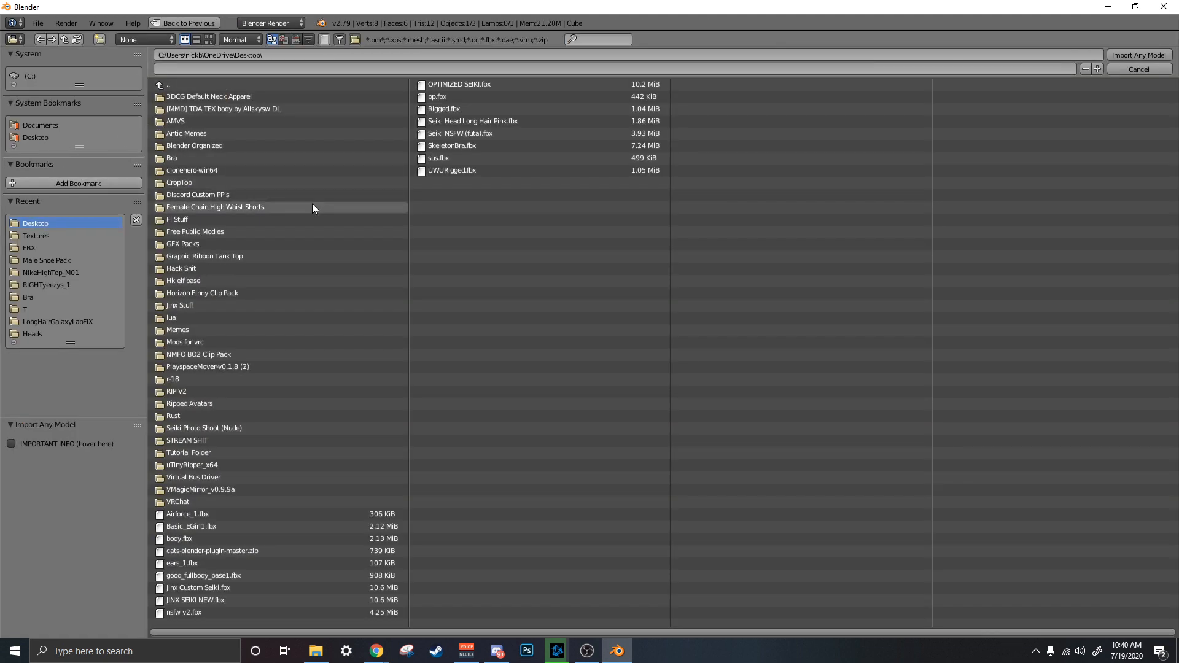
{"action": "left_click", "coordinate": [203, 456]}
{"action": "left_click", "coordinate": [186, 134]}
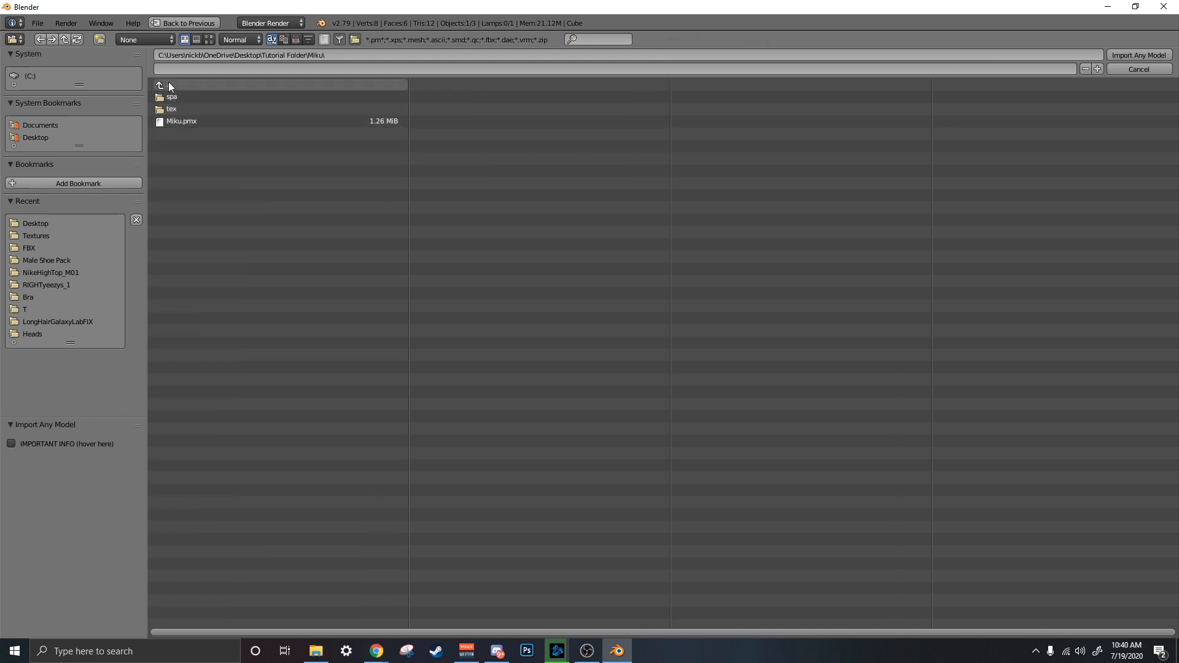
{"action": "left_click", "coordinate": [187, 124]}
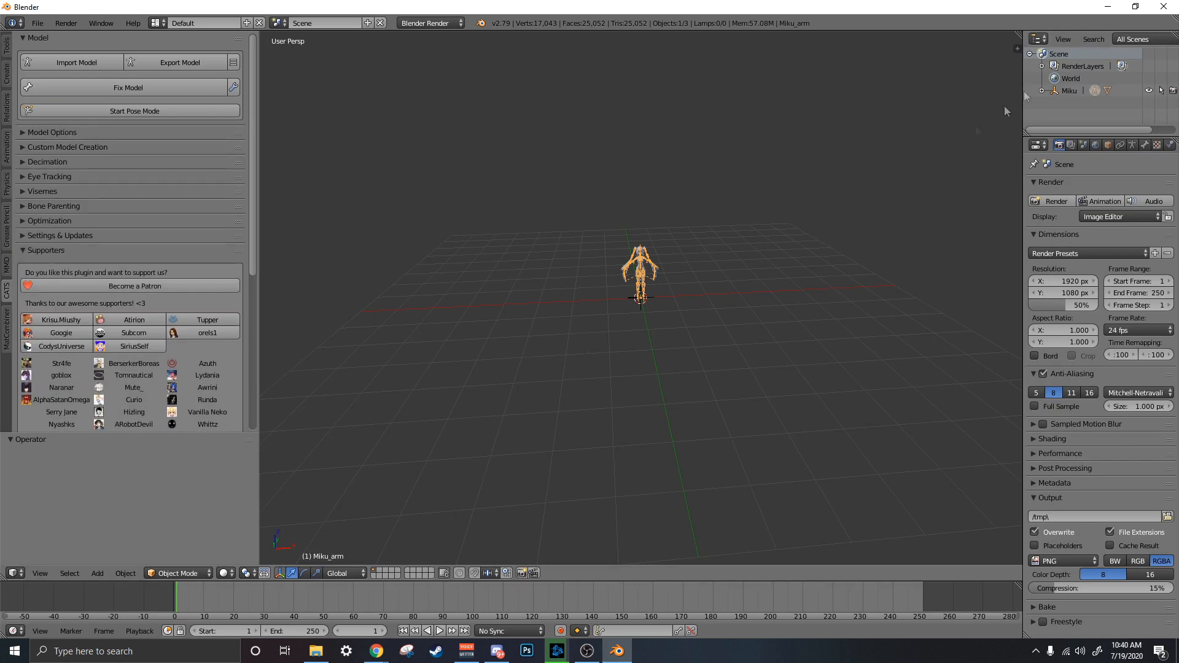
- Inspect the imported Miku model and its armature up close from several angles
{"action": "scroll", "coordinate": [678, 164], "scroll_direction": "up", "scroll_amount": 8}
{"action": "scroll", "coordinate": [677, 165], "scroll_direction": "down", "scroll_amount": 1}
{"action": "middle_click_drag", "start_coordinate": [694, 150], "coordinate": [669, 324], "text": "shift"}
{"action": "middle_click_drag", "start_coordinate": [632, 285], "coordinate": [688, 280]}
{"action": "scroll", "coordinate": [687, 277], "scroll_direction": "down", "scroll_amount": 2}
{"action": "scroll", "coordinate": [670, 260], "scroll_direction": "up", "scroll_amount": 3}
{"action": "scroll", "coordinate": [669, 260], "scroll_direction": "down", "scroll_amount": 1}
{"action": "scroll", "coordinate": [670, 259], "scroll_direction": "down", "scroll_amount": 1}
{"action": "scroll", "coordinate": [669, 260], "scroll_direction": "up", "scroll_amount": 1}
{"action": "middle_click_drag", "start_coordinate": [719, 246], "coordinate": [588, 261]}
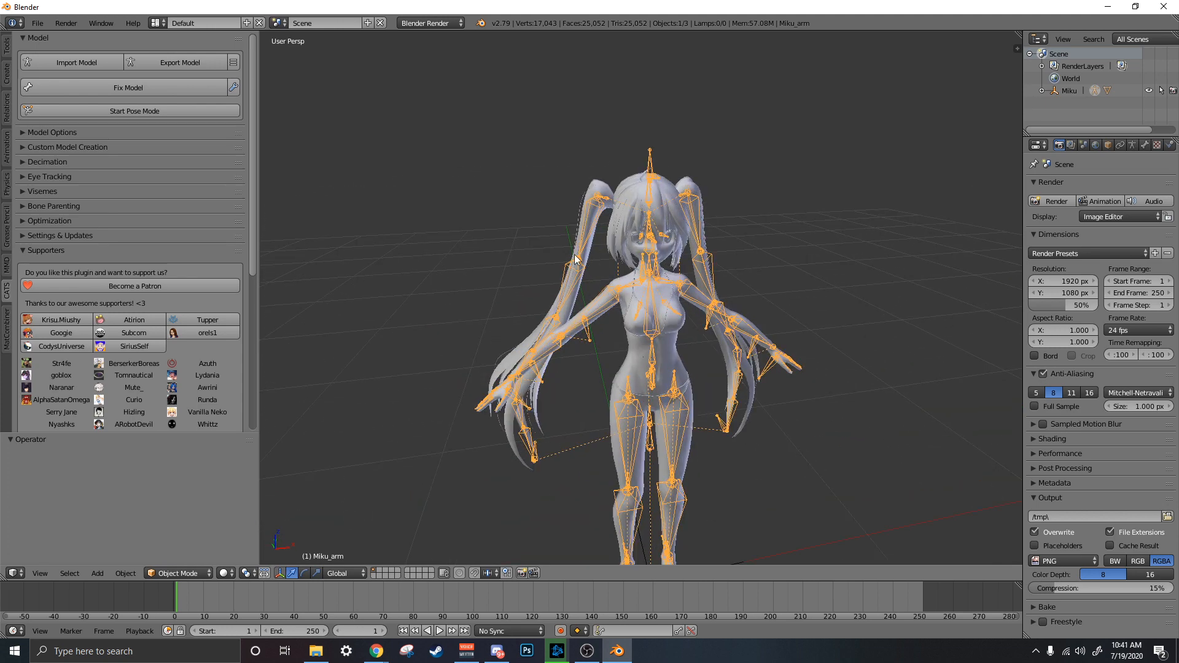
{"action": "middle_click_drag", "start_coordinate": [734, 292], "coordinate": [618, 216]}
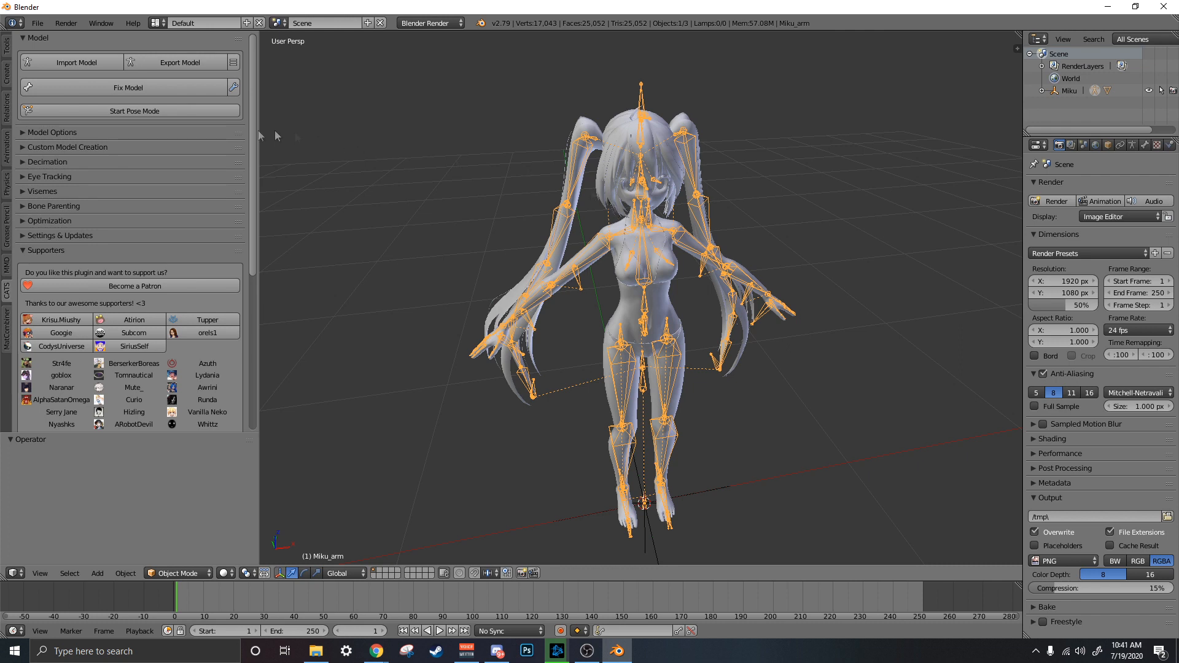
- Run the CATS Fix Model operation on the imported Miku model and view it from the front
{"action": "middle_click_drag", "start_coordinate": [682, 161], "coordinate": [650, 153]}
{"action": "middle_click_drag", "start_coordinate": [596, 182], "coordinate": [481, 177]}
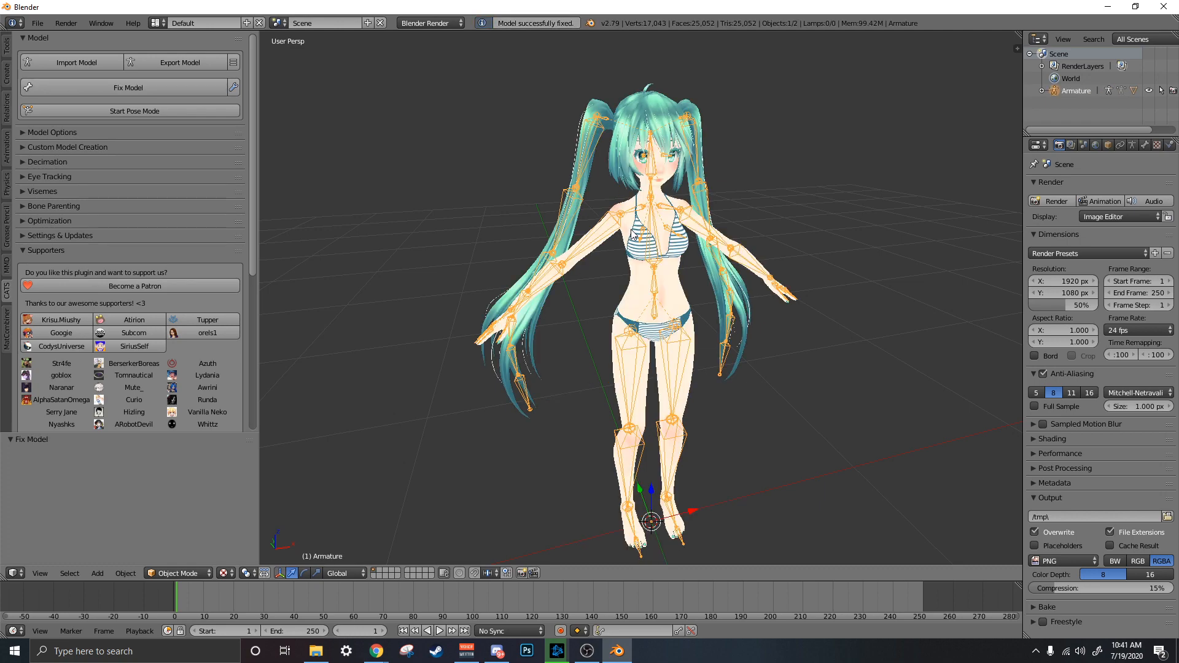
{"action": "middle_click_drag", "start_coordinate": [810, 263], "coordinate": [765, 258]}
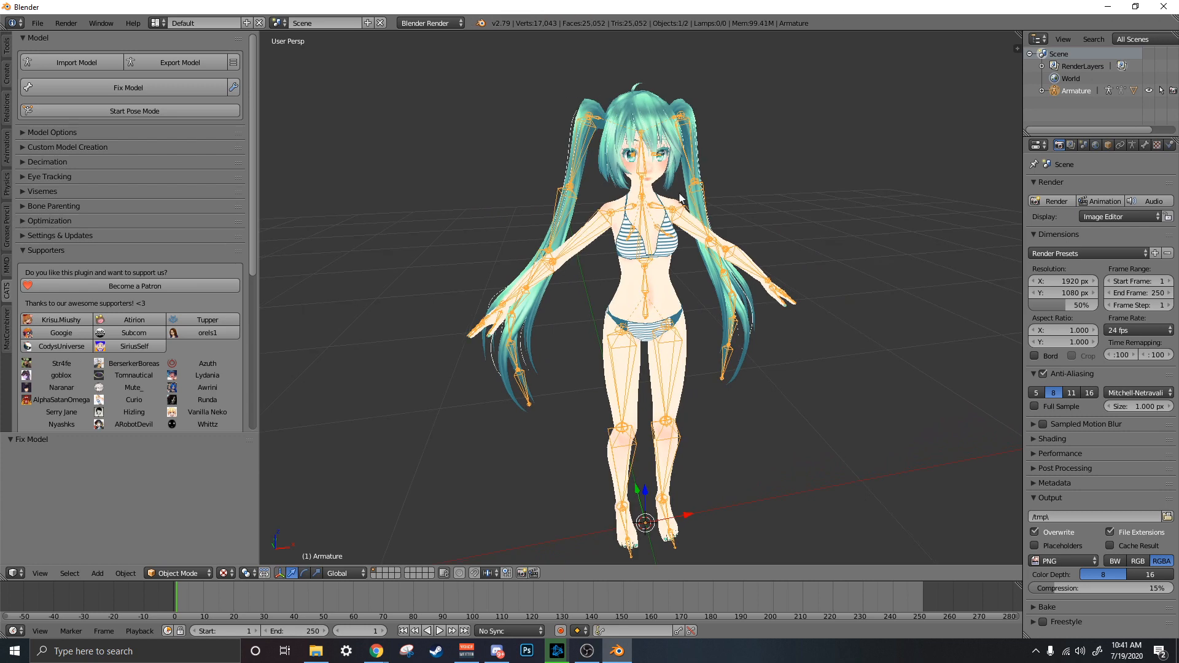
{"action": "left_click", "coordinate": [40, 26]}
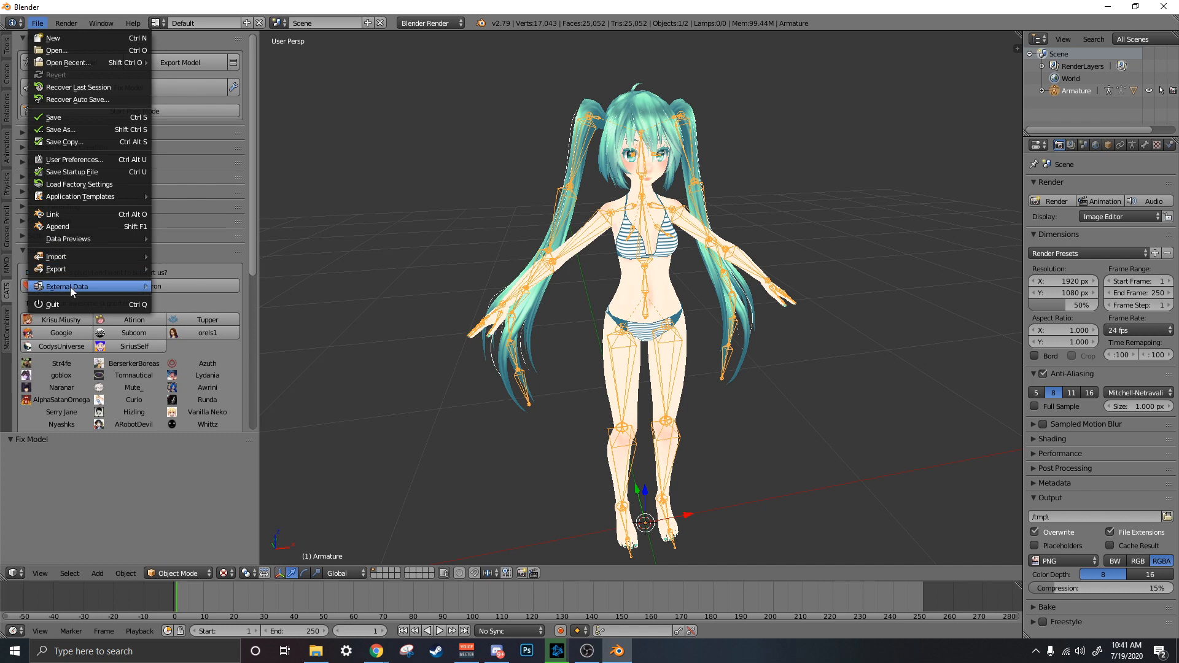
{"action": "mouse_move", "coordinate": [72, 287]}
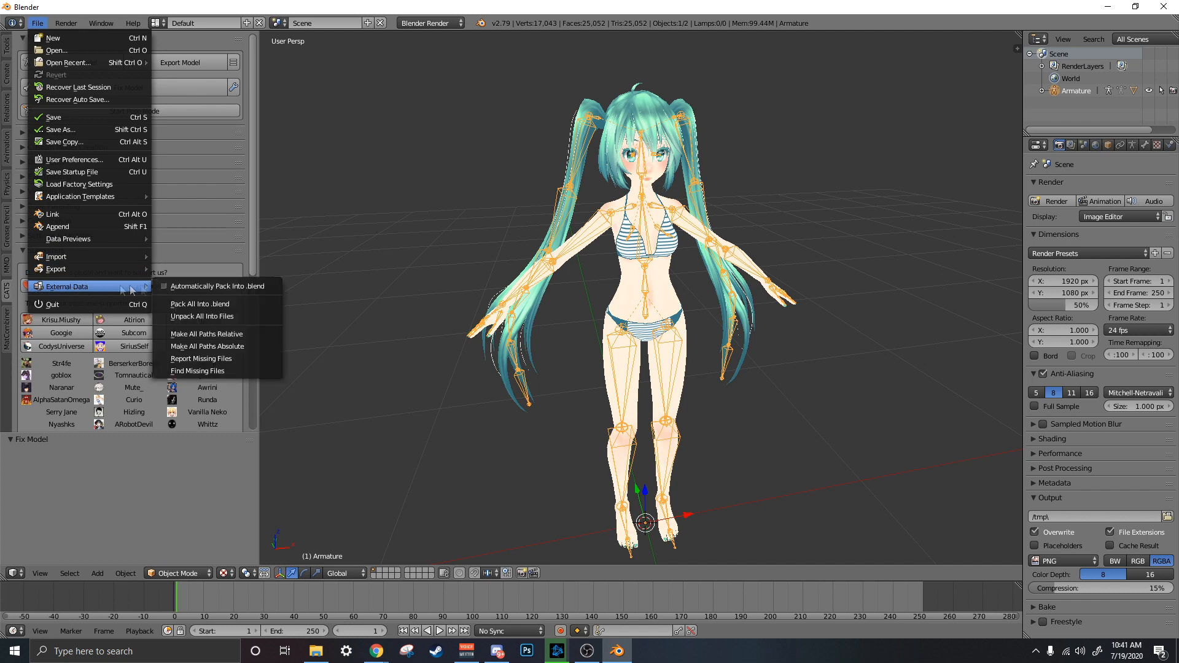
{"action": "left_click", "coordinate": [201, 371]}
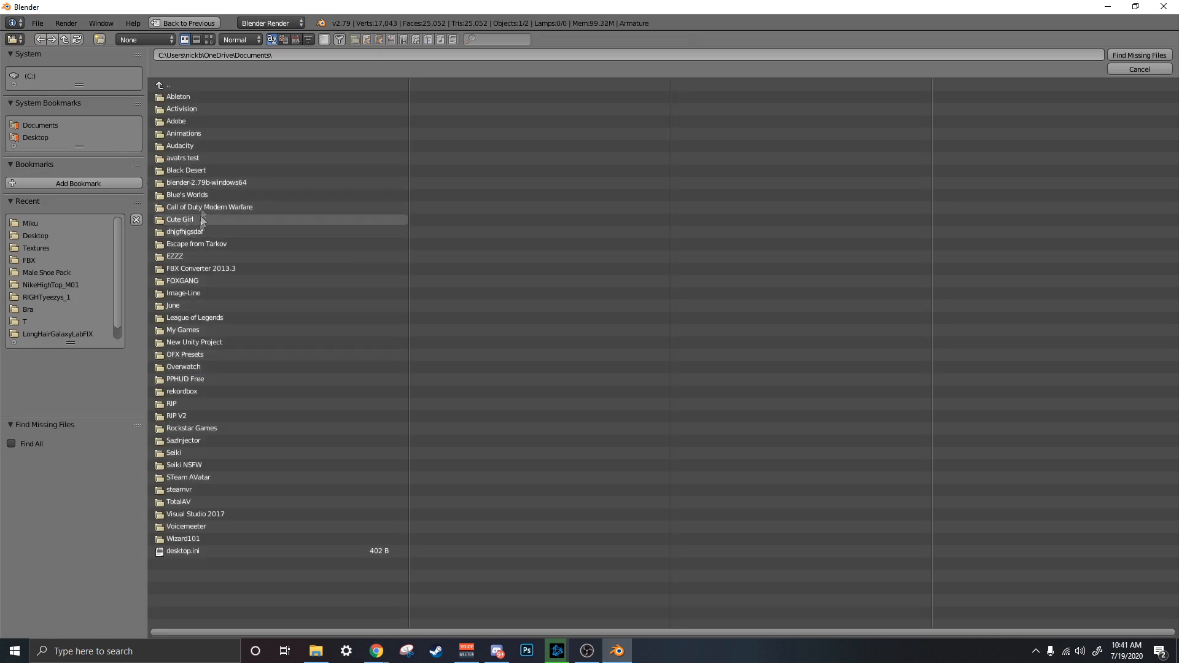
{"action": "left_click", "coordinate": [177, 84]}
{"action": "left_click", "coordinate": [177, 84]}
{"action": "left_click", "coordinate": [177, 83]}
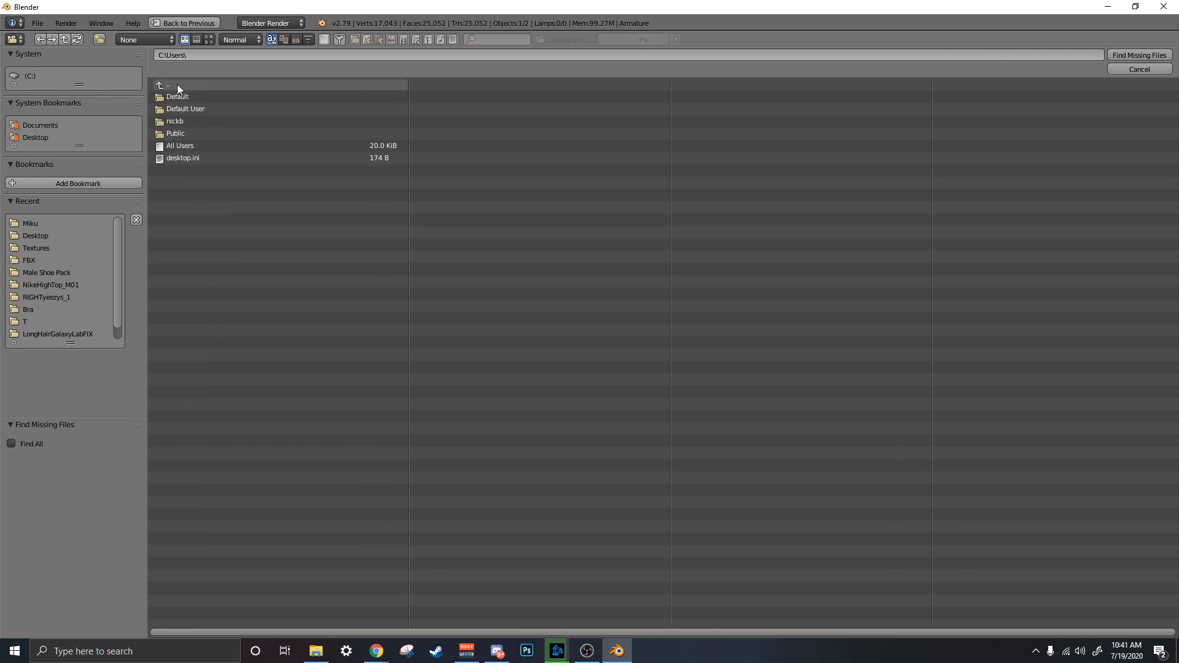
{"action": "left_click", "coordinate": [1135, 69]}
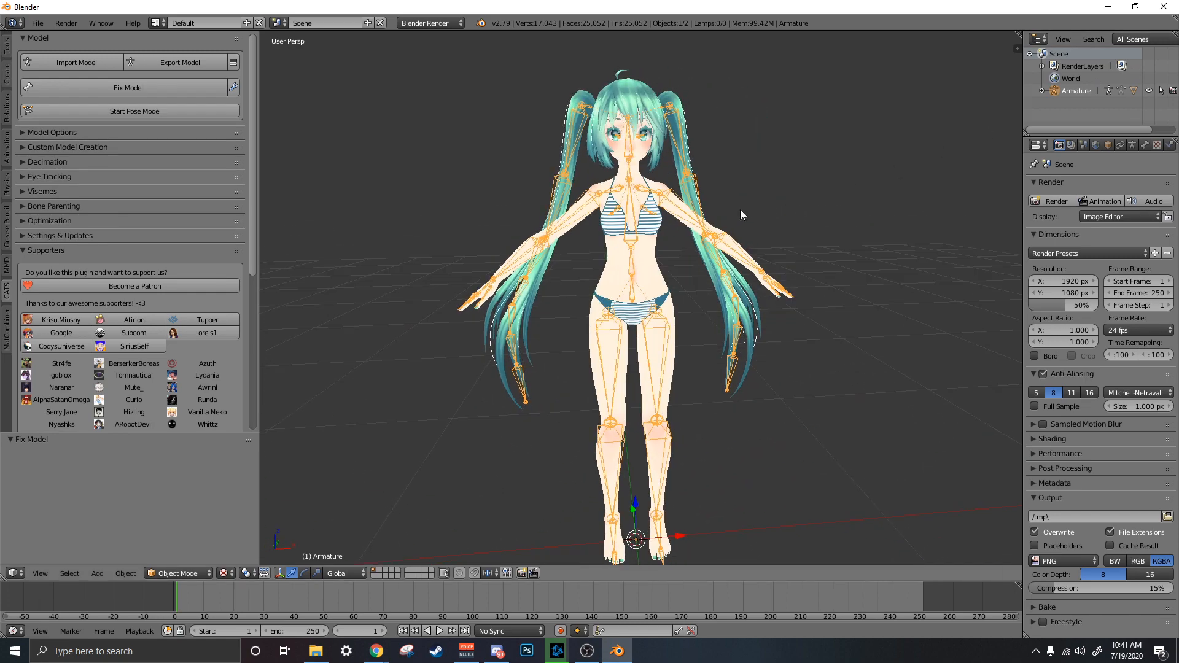
{"action": "scroll", "coordinate": [796, 212], "scroll_direction": "up", "scroll_amount": 2}
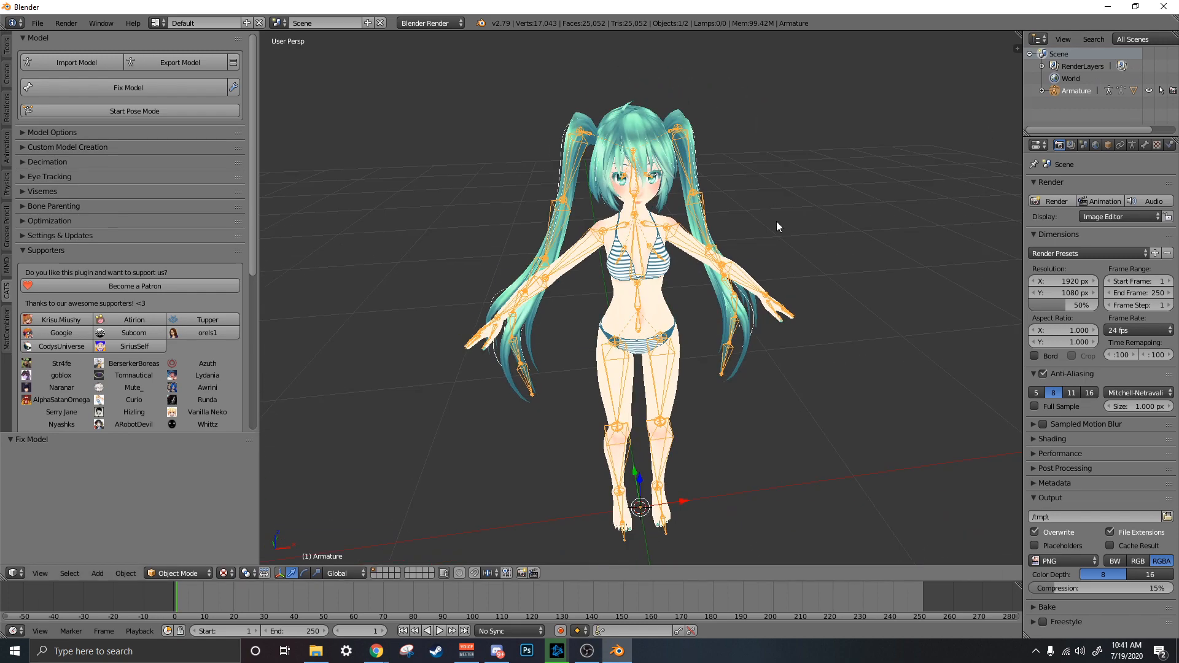
{"action": "scroll", "coordinate": [787, 222], "scroll_direction": "up", "scroll_amount": 2}
{"action": "scroll", "coordinate": [697, 208], "scroll_direction": "down", "scroll_amount": 4}
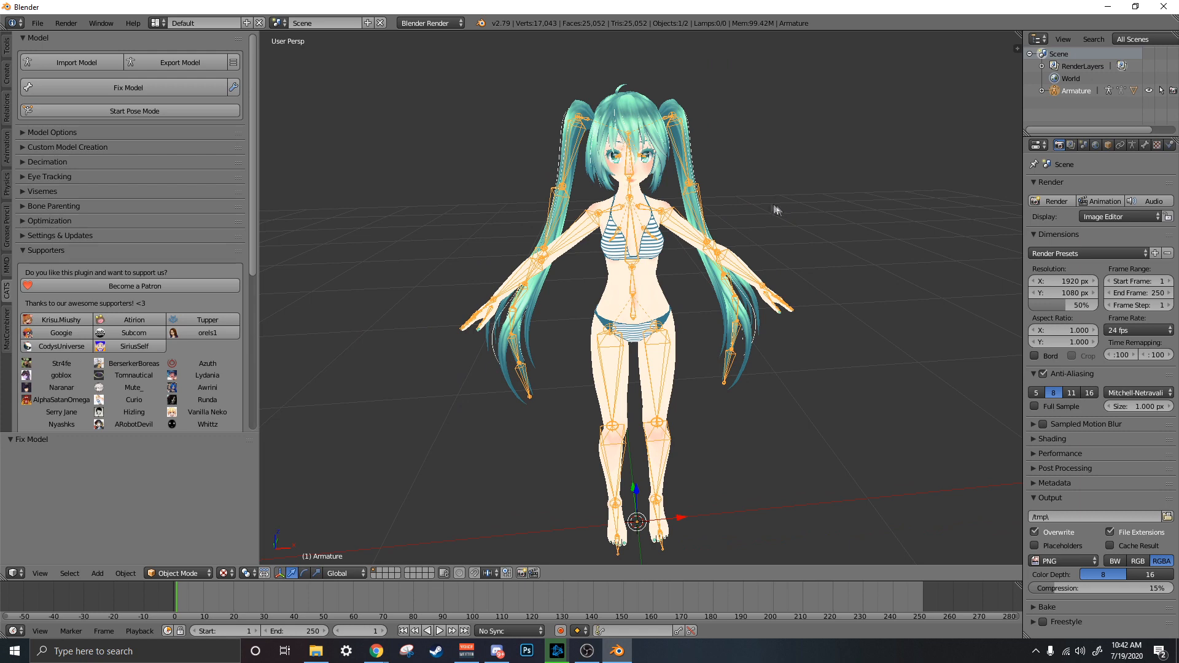
{"action": "mouse_move", "coordinate": [697, 209]}
{"action": "middle_mouse_down"}
{"action": "mouse_move", "coordinate": [774, 209]}
{"action": "mouse_move", "coordinate": [680, 203]}
{"action": "middle_mouse_up"}
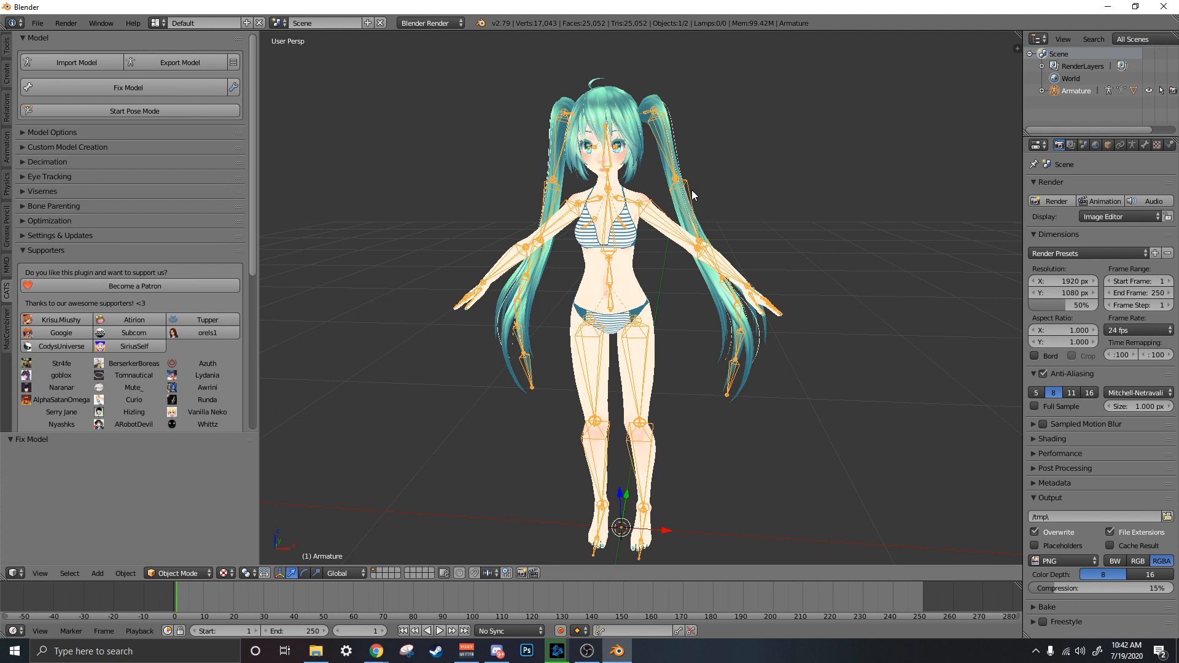
{"action": "middle_click_drag", "start_coordinate": [691, 190], "coordinate": [556, 195]}
{"action": "scroll", "coordinate": [605, 215], "scroll_direction": "up", "scroll_amount": 2}
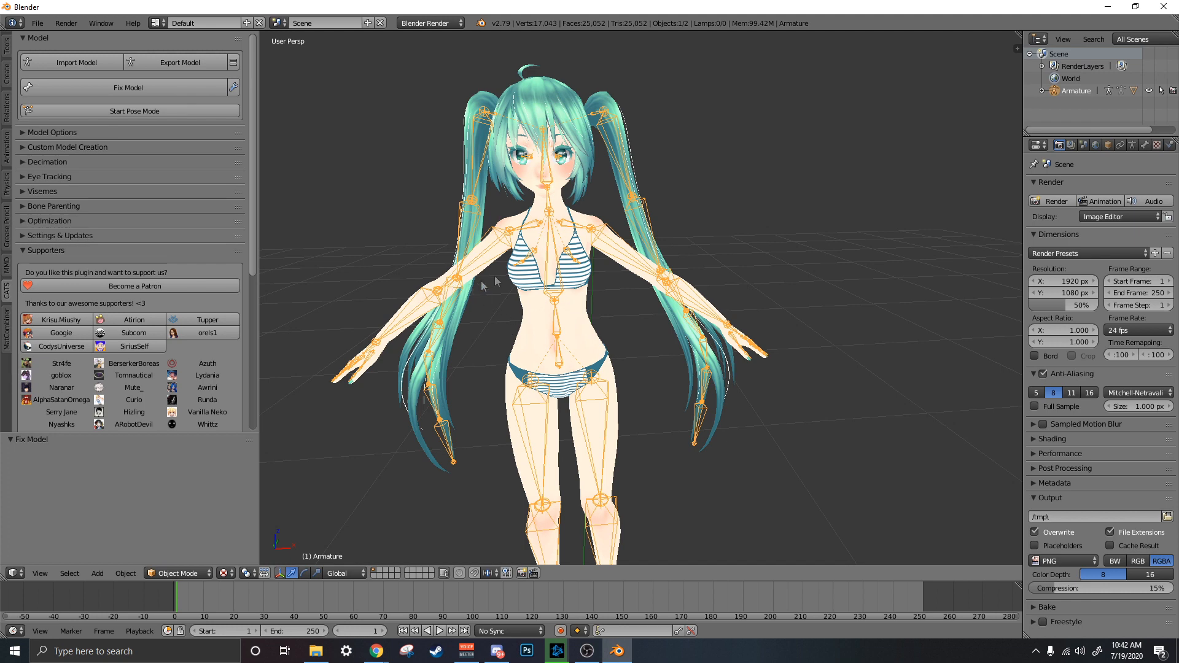
- Widen the CATS tool area, expand Model Options and translate all of the model's names
{"action": "middle_click_drag", "start_coordinate": [461, 293], "coordinate": [564, 268]}
{"action": "left_click_drag", "start_coordinate": [259, 176], "coordinate": [294, 175]}
{"action": "left_click", "coordinate": [22, 134]}
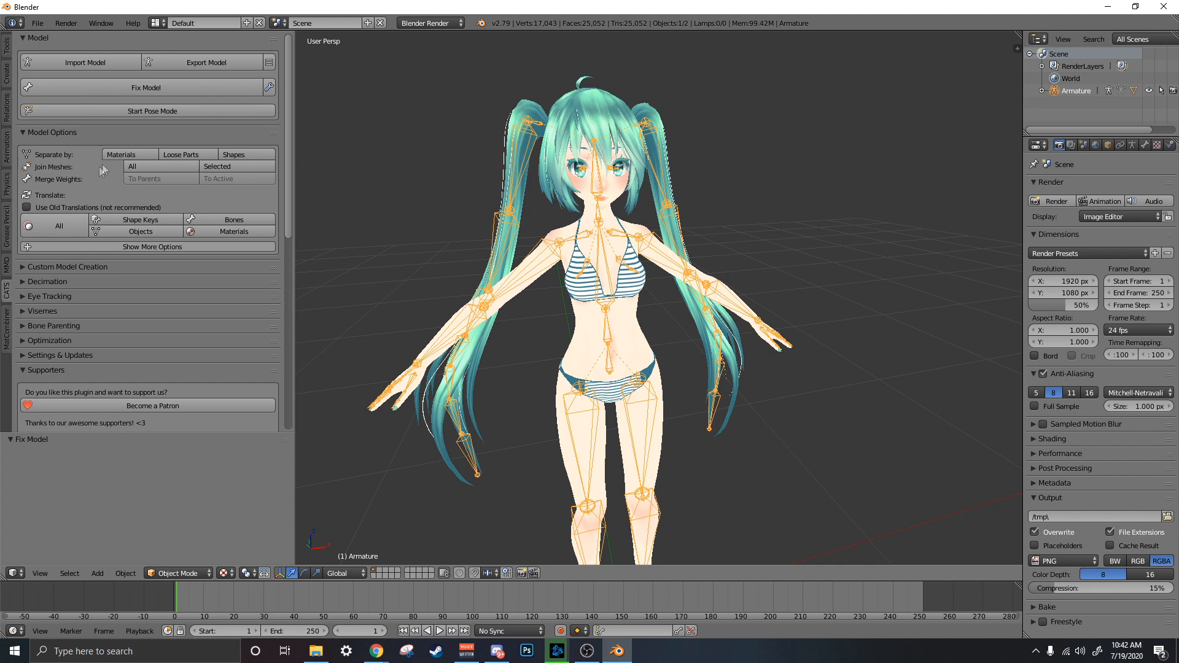
{"action": "left_click", "coordinate": [25, 133]}
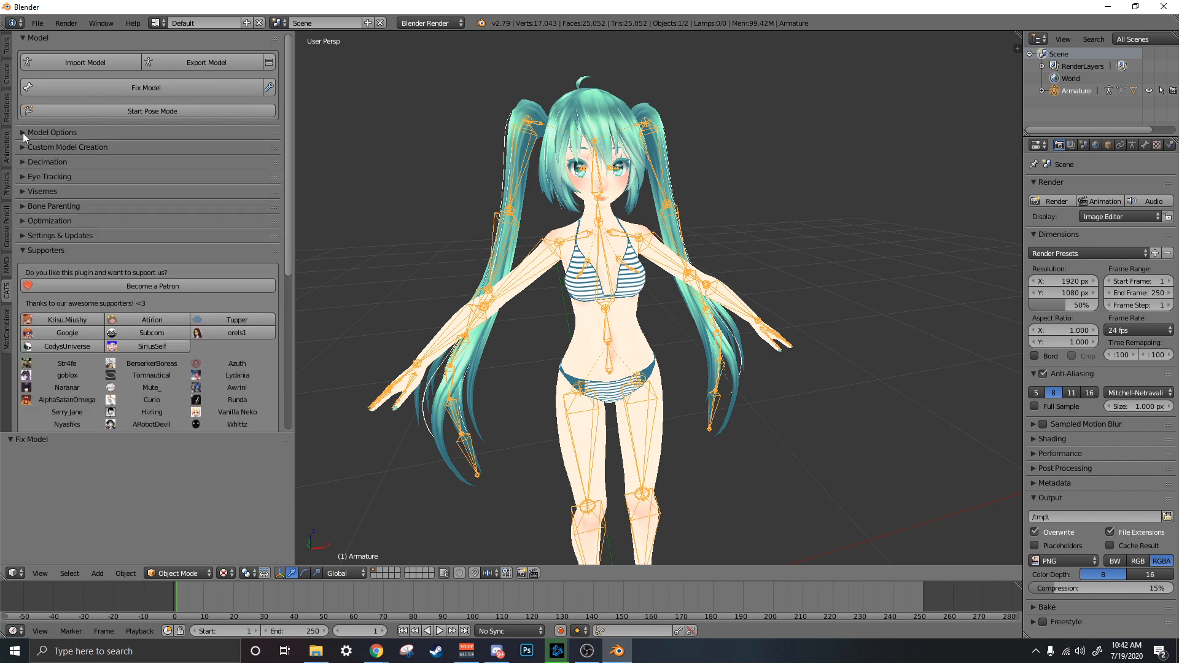
{"action": "left_click", "coordinate": [24, 132]}
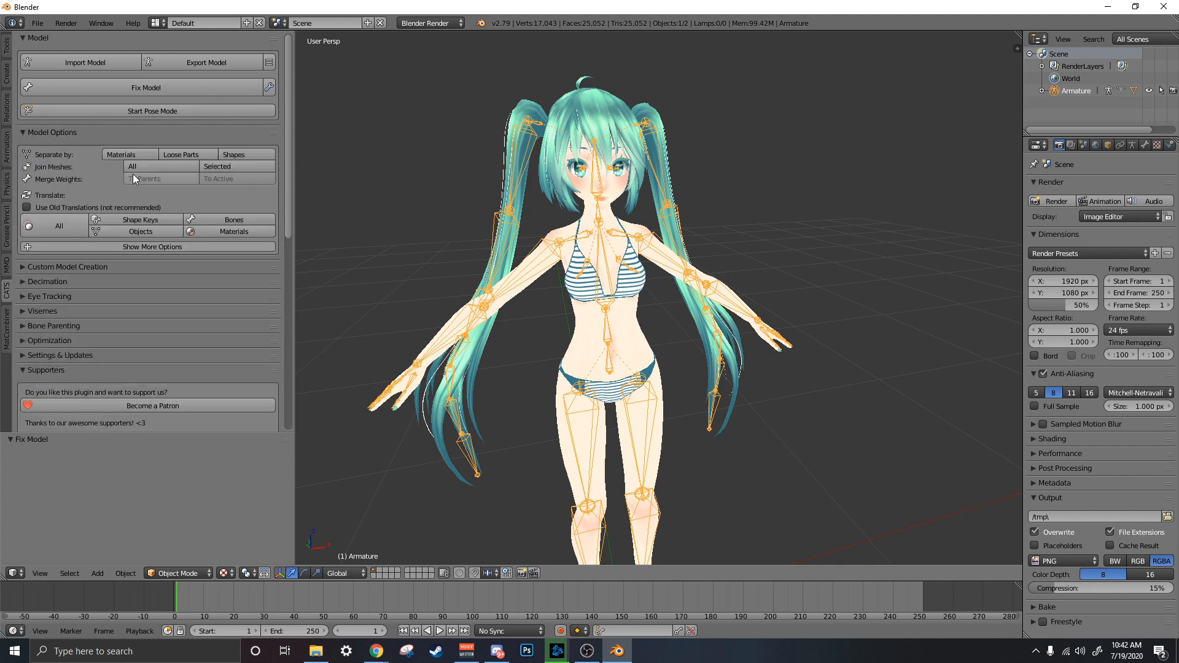
{"action": "left_click", "coordinate": [58, 227]}
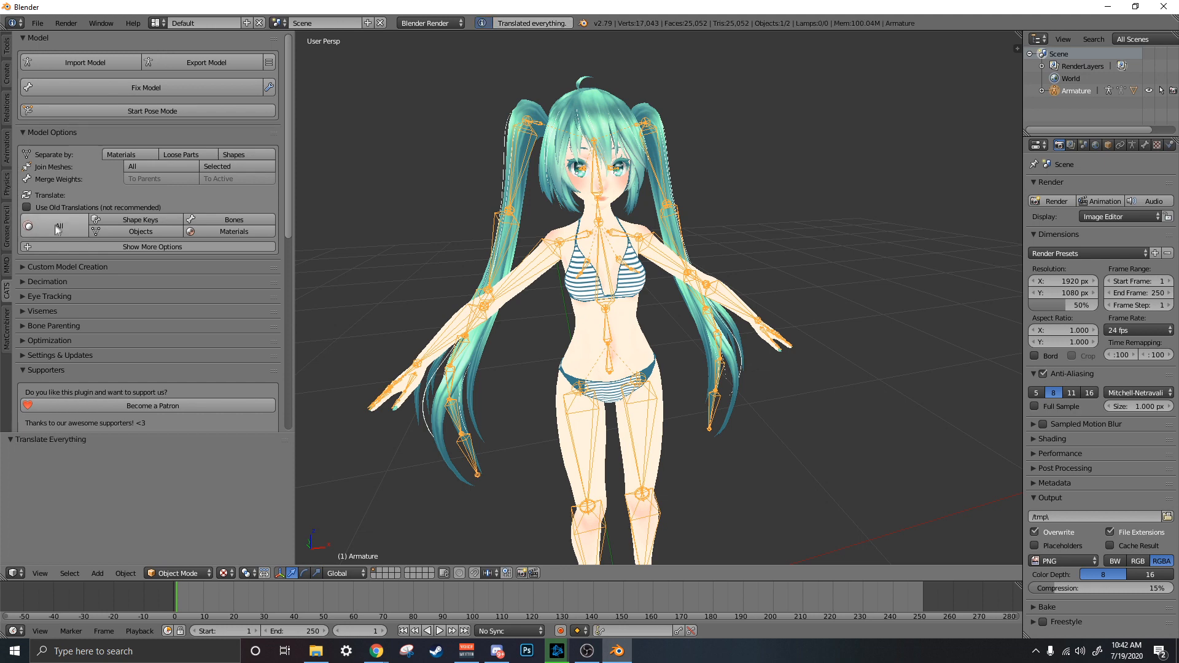
- Expand the Armature's contents in an enlarged outliner and separate the Miku mesh by materials
{"action": "left_click", "coordinate": [1042, 91]}
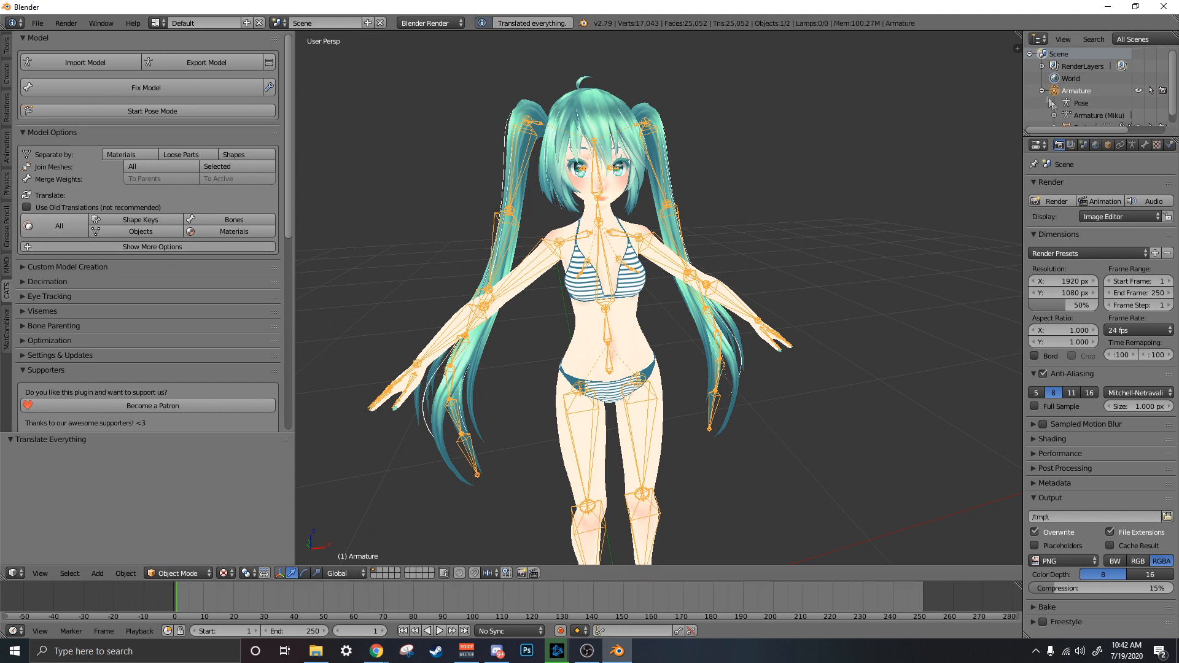
{"action": "left_click_drag", "start_coordinate": [1067, 130], "coordinate": [1070, 239]}
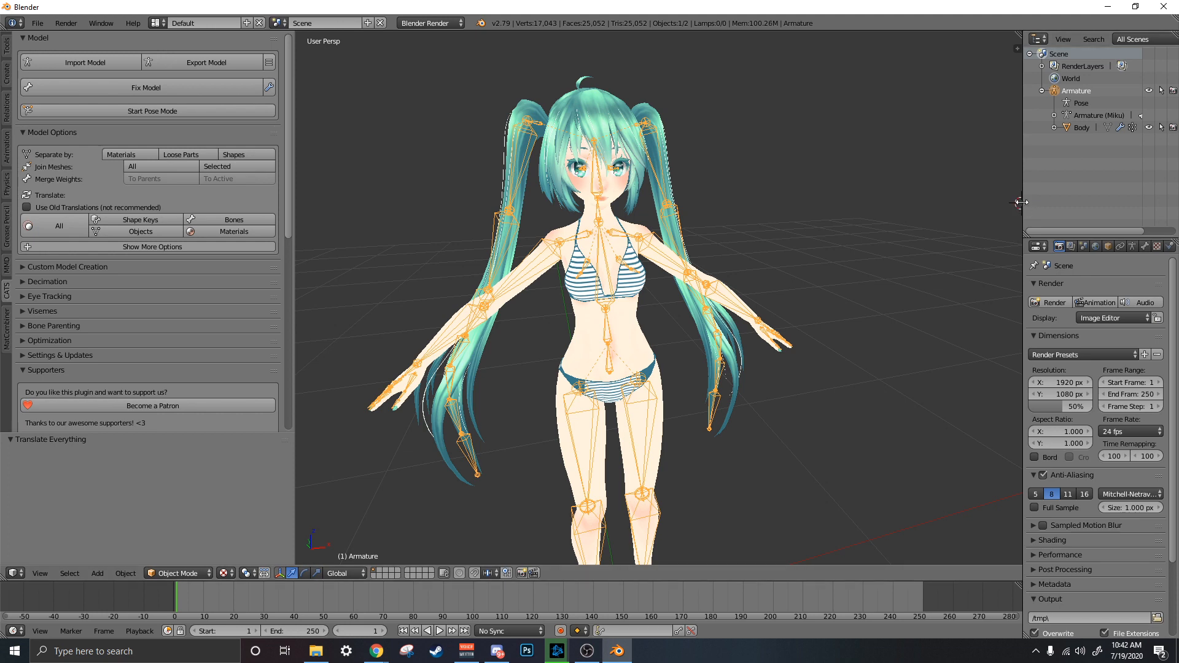
{"action": "left_click_drag", "start_coordinate": [1021, 207], "coordinate": [985, 208]}
{"action": "left_click", "coordinate": [61, 228]}
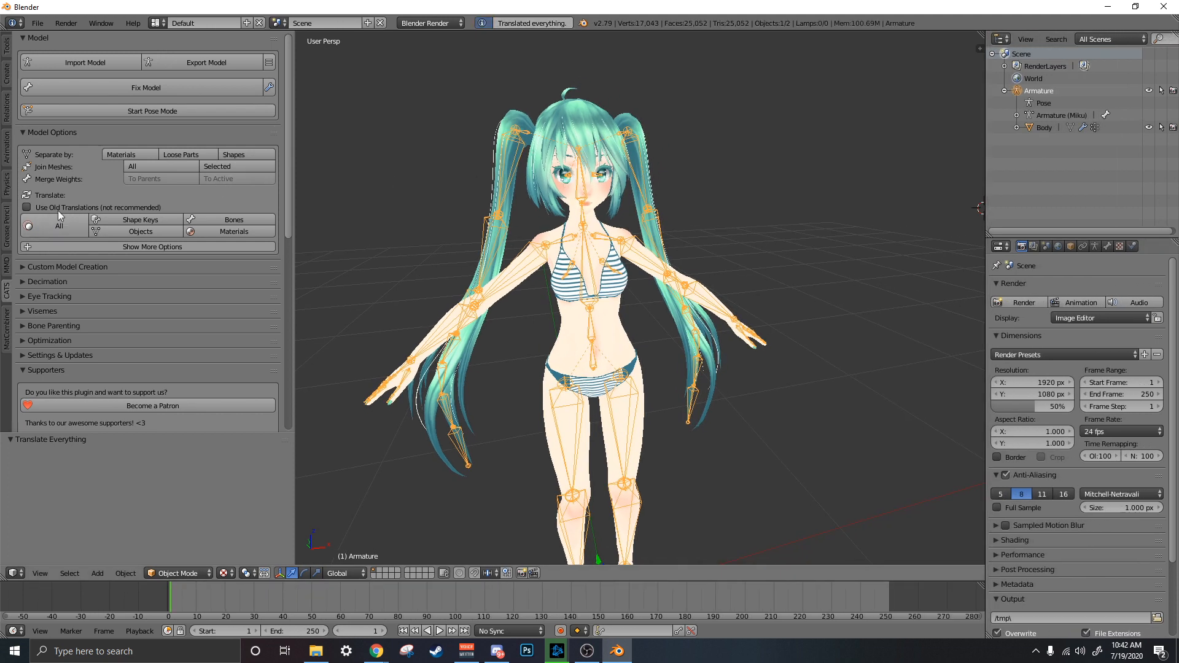
{"action": "left_click", "coordinate": [118, 153]}
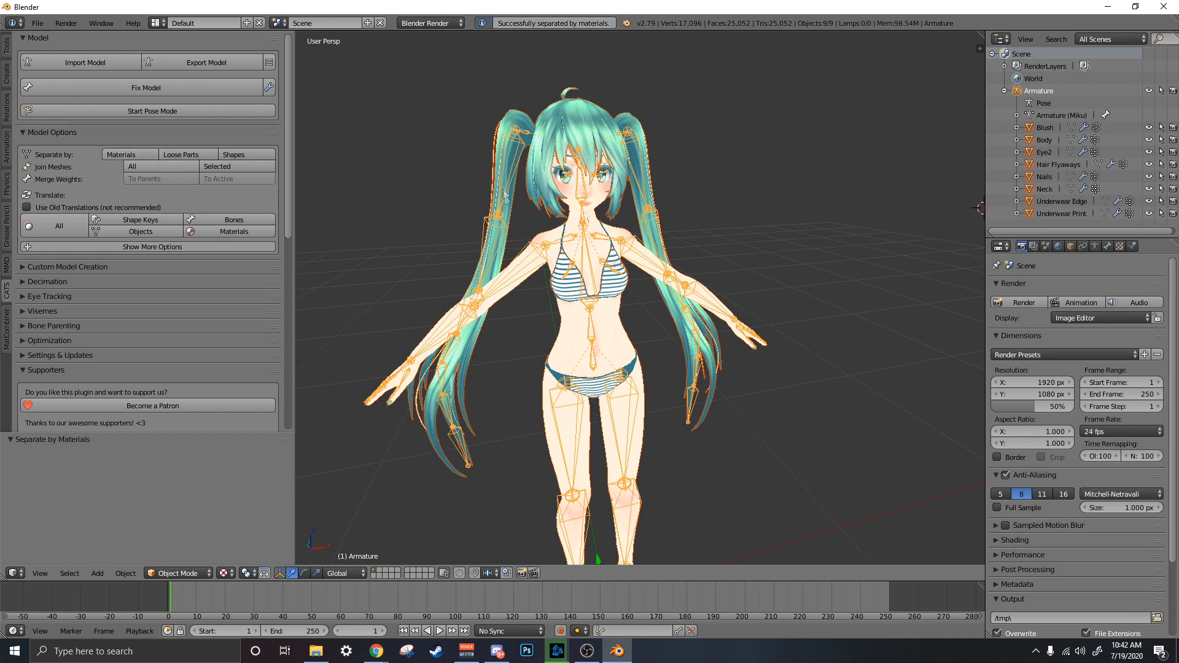
- Try moving the separated Hair Flyaways mesh away from the head, cancelling each move
{"action": "right_click", "coordinate": [513, 125]}
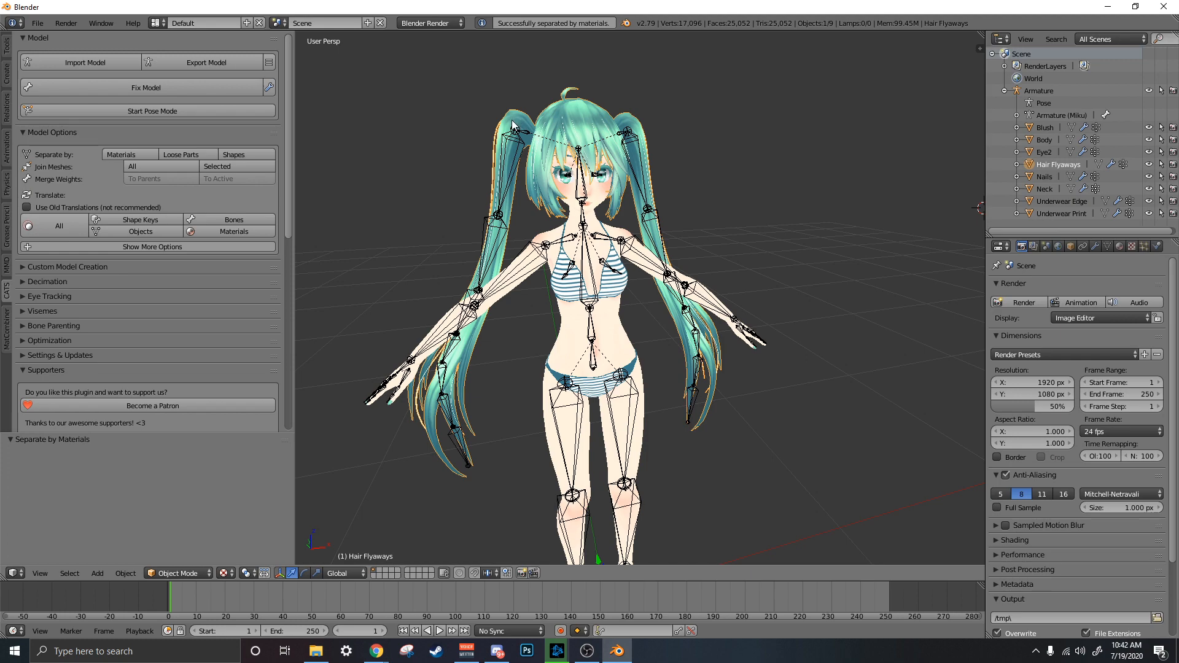
{"action": "key", "text": "g"}
{"action": "key", "text": "Escape"}
{"action": "key", "text": "g"}
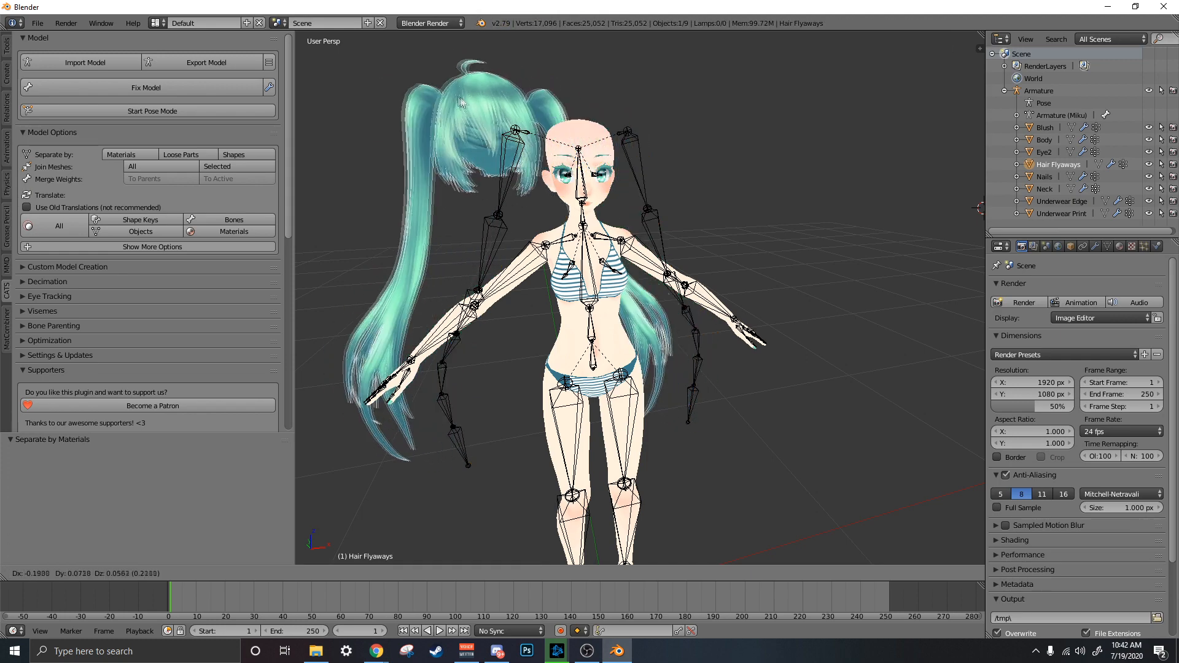
{"action": "right_click", "coordinate": [479, 100]}
{"action": "key", "text": "g"}
{"action": "right_click", "coordinate": [455, 97]}
- Try moving the separated Eye2 mesh away from the face and cancel the move
{"action": "right_click", "coordinate": [586, 127]}
{"action": "key", "text": "g"}
{"action": "key", "text": "Escape"}
{"action": "key", "text": "g"}
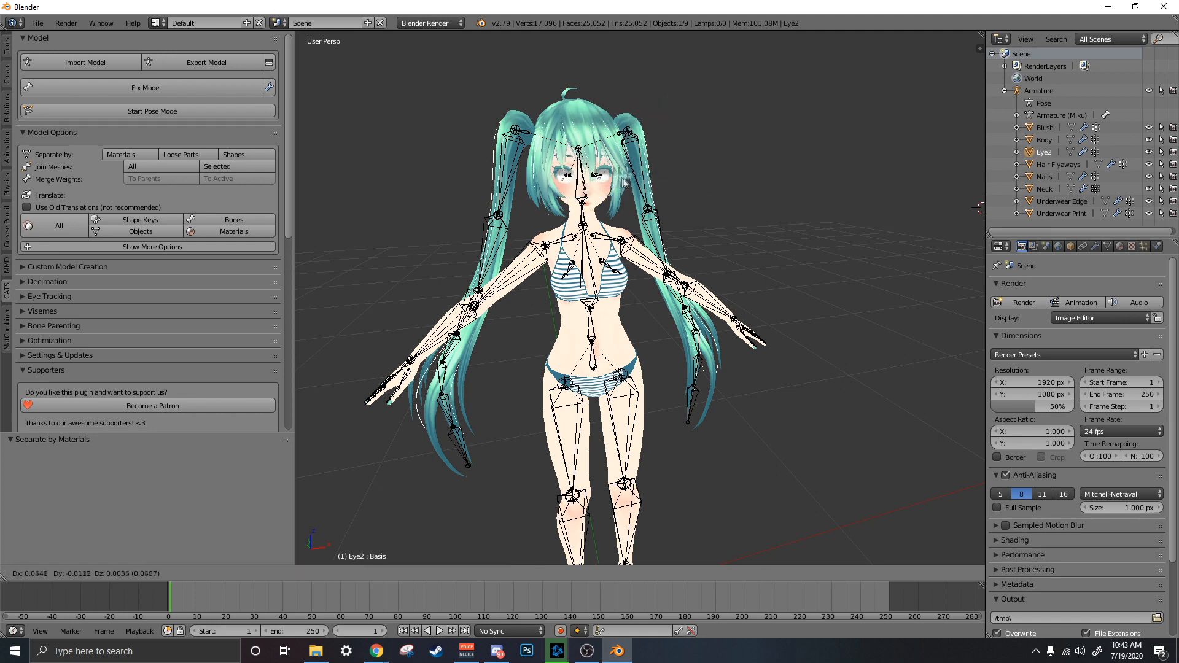
{"action": "key", "text": "Escape"}
- Try moving the separated Underwear Print and Underwear Edge meshes away from the body
{"action": "right_click", "coordinate": [646, 270]}
{"action": "key", "text": "g"}
{"action": "key", "text": "Escape"}
{"action": "right_click", "coordinate": [614, 282]}
{"action": "key", "text": "g"}
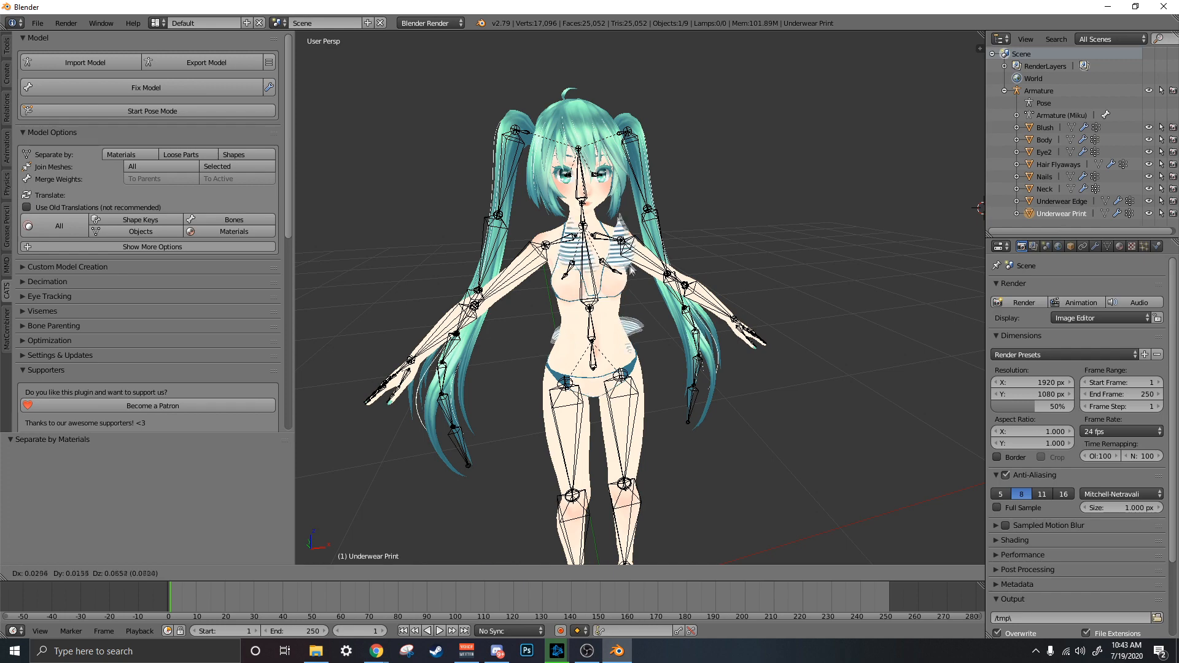
{"action": "key", "text": "Escape"}
{"action": "right_click", "coordinate": [560, 242]}
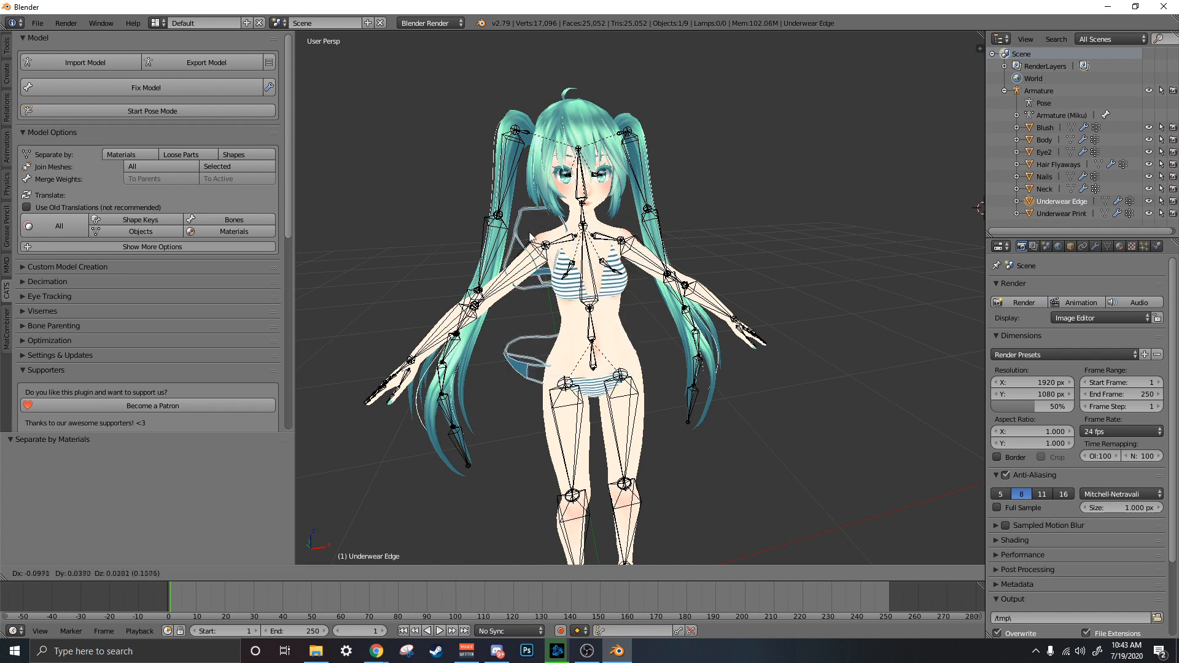
- Examine the separated Nails mesh by selecting it up close at the hand, and return to a front view of the model
{"action": "scroll", "coordinate": [583, 476], "scroll_direction": "down", "scroll_amount": 4}
{"action": "scroll", "coordinate": [587, 477], "scroll_direction": "up", "scroll_amount": 3}
{"action": "middle_click_drag", "start_coordinate": [754, 409], "coordinate": [669, 384]}
{"action": "scroll", "coordinate": [676, 386], "scroll_direction": "up", "scroll_amount": 4}
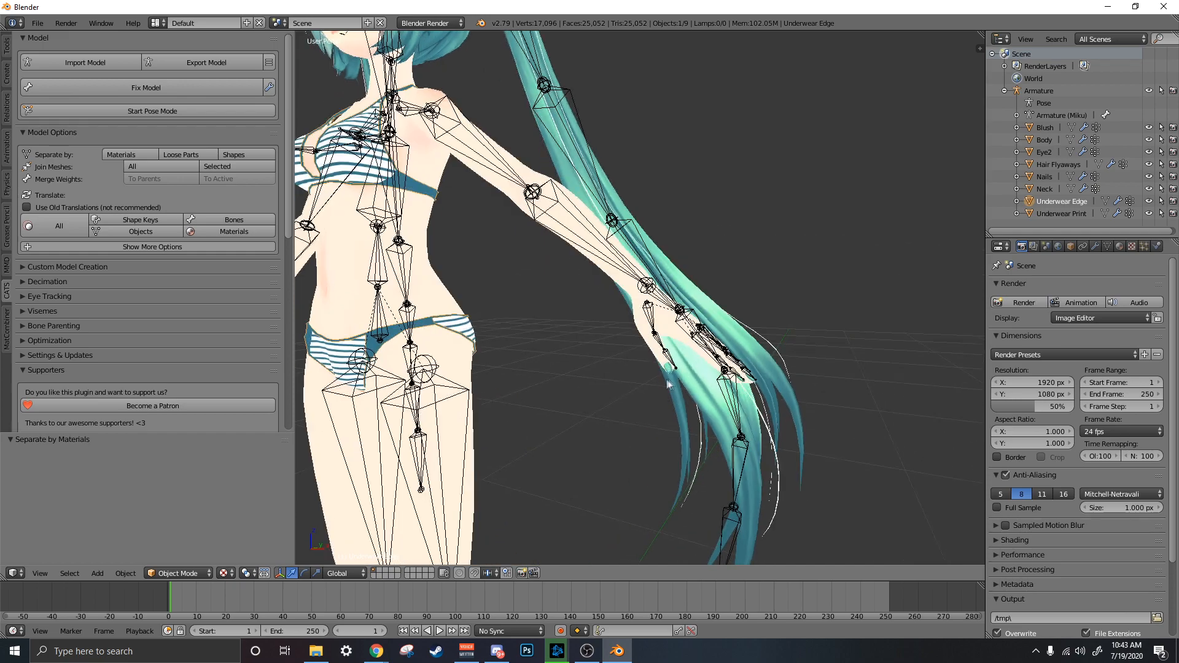
{"action": "scroll", "coordinate": [670, 374], "scroll_direction": "down", "scroll_amount": 3}
{"action": "right_click", "coordinate": [691, 368]}
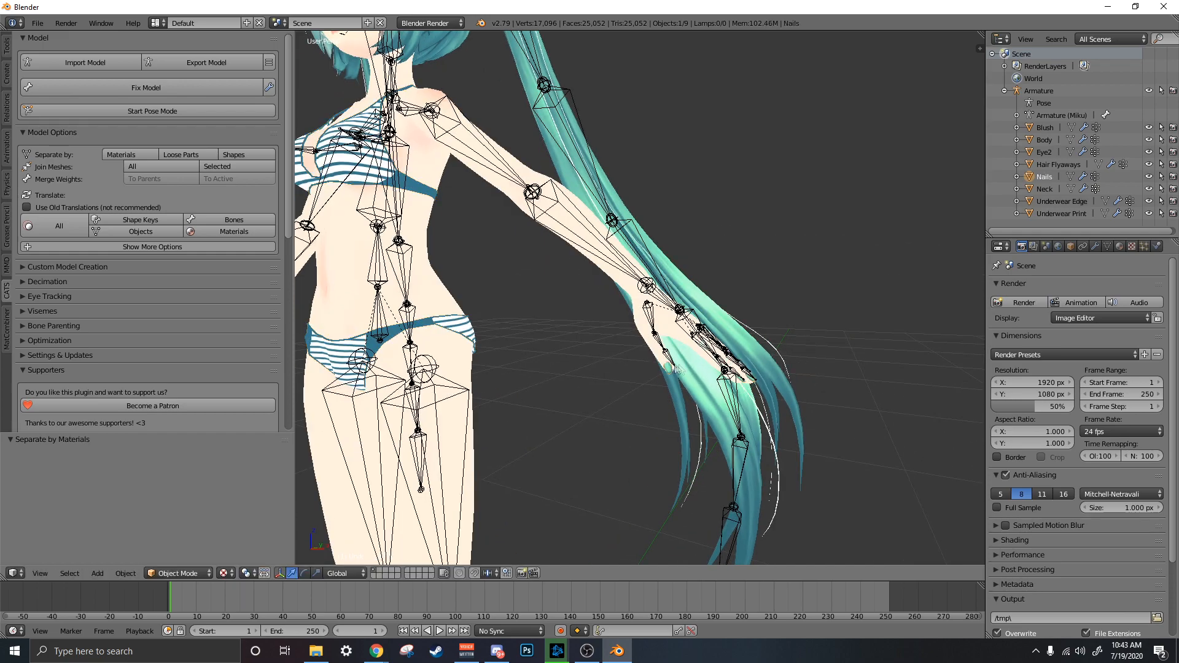
{"action": "scroll", "coordinate": [706, 384], "scroll_direction": "down", "scroll_amount": 1}
{"action": "middle_click_drag", "start_coordinate": [639, 381], "coordinate": [700, 386]}
{"action": "middle_click_drag", "start_coordinate": [539, 360], "coordinate": [610, 427], "text": "shift"}
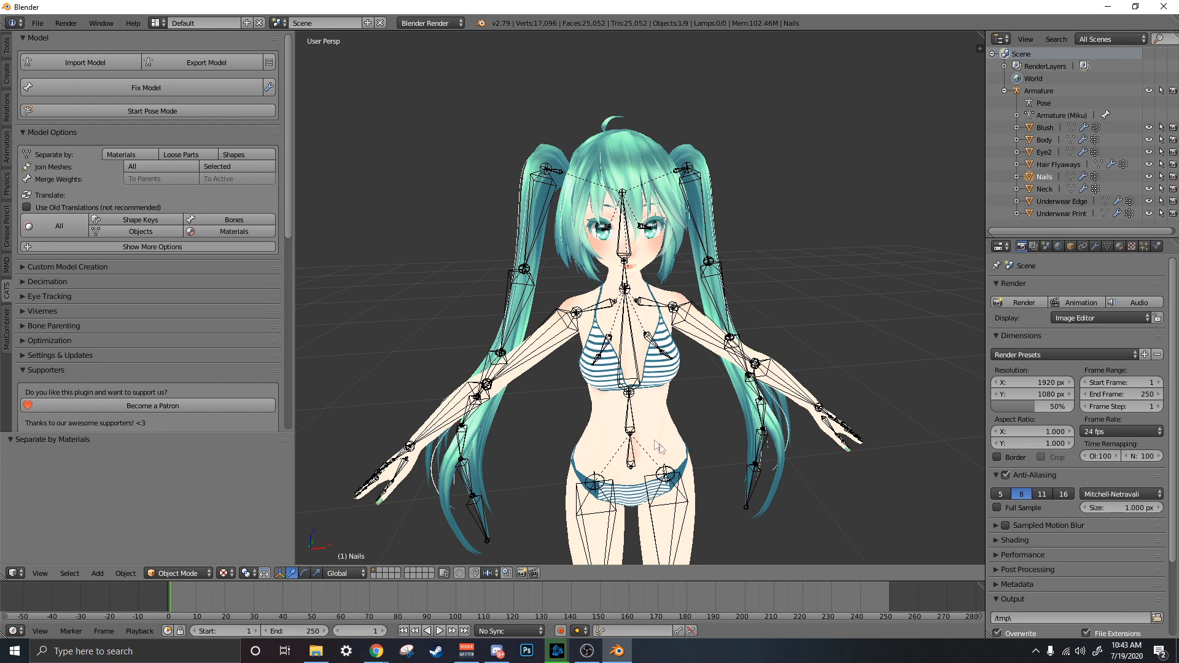
{"action": "scroll", "coordinate": [660, 446], "scroll_direction": "down", "scroll_amount": 3}
- Switch to the DeviantArt page in Chrome and search for "mmd shirt"
{"action": "mouse_move", "coordinate": [377, 650]}
{"action": "left_click", "coordinate": [438, 599]}
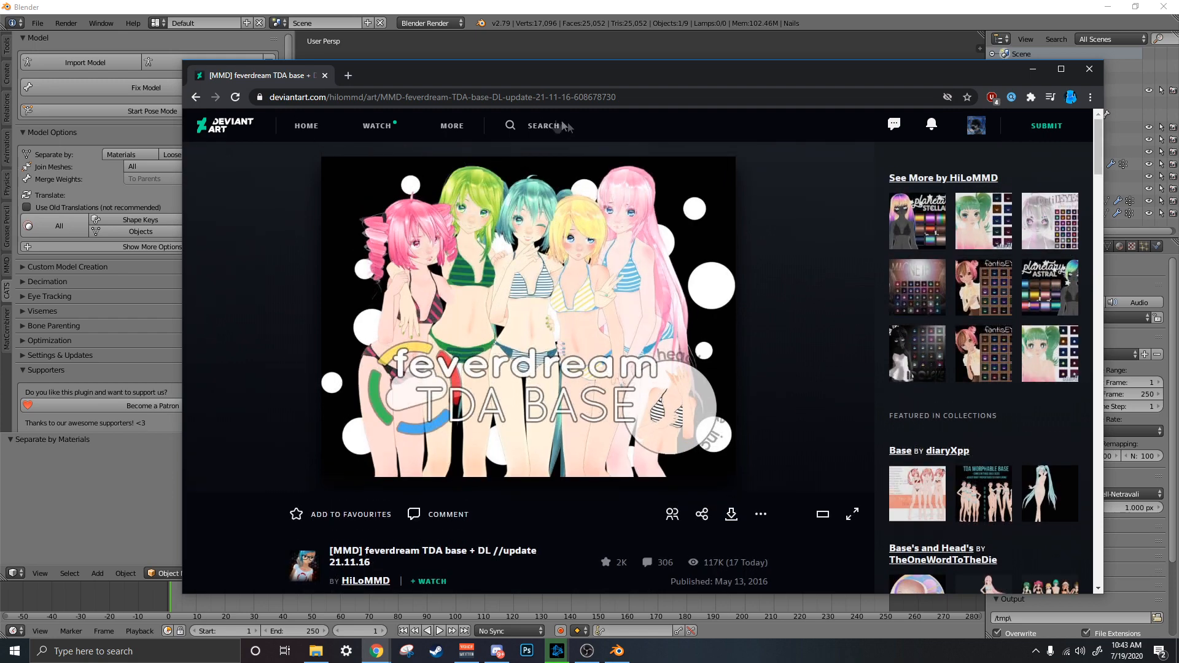
{"action": "left_click", "coordinate": [540, 126]}
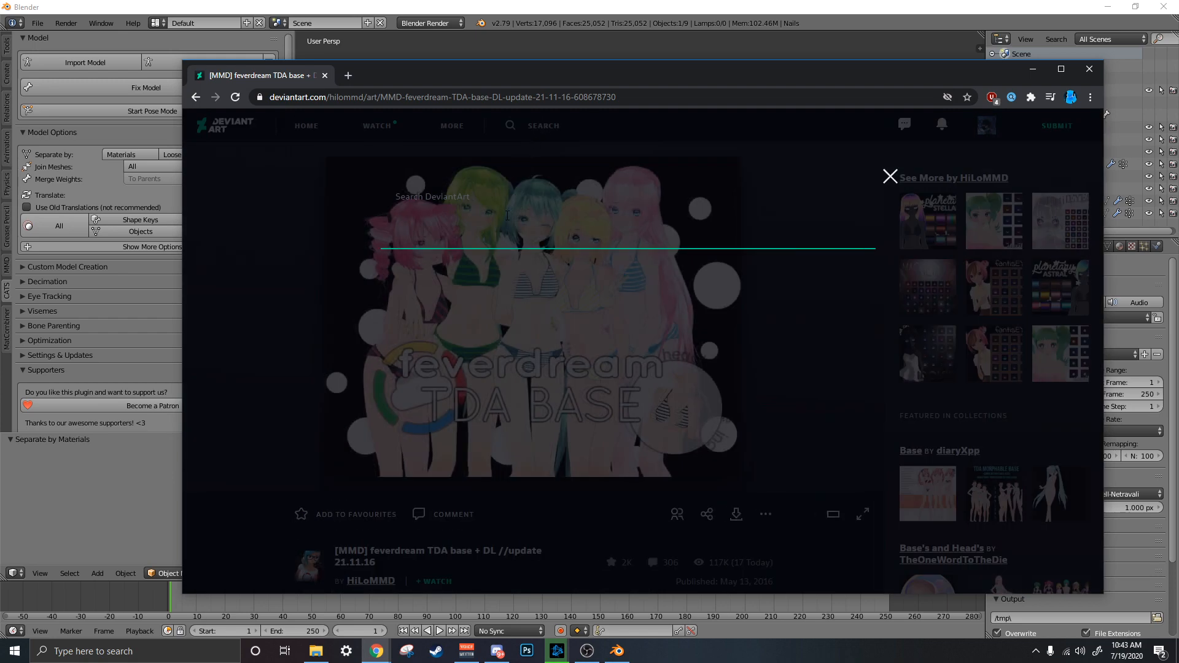
{"action": "type", "text": "mmd shirt"}
{"action": "key", "text": "Return"}
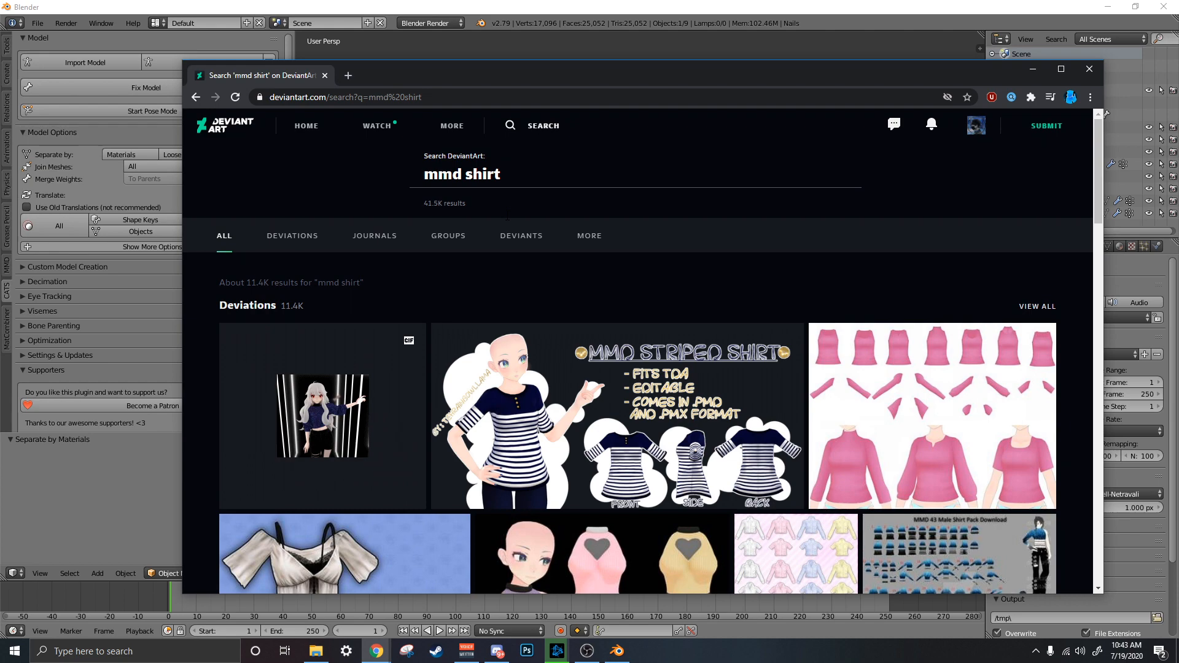
- Refine the DeviantArt search to "mmd shirt rigged" and look through the matching deviations
{"action": "scroll", "coordinate": [448, 167], "scroll_direction": "down", "scroll_amount": 1}
{"action": "scroll", "coordinate": [452, 184], "scroll_direction": "up", "scroll_amount": 1}
{"action": "left_click", "coordinate": [532, 179]}
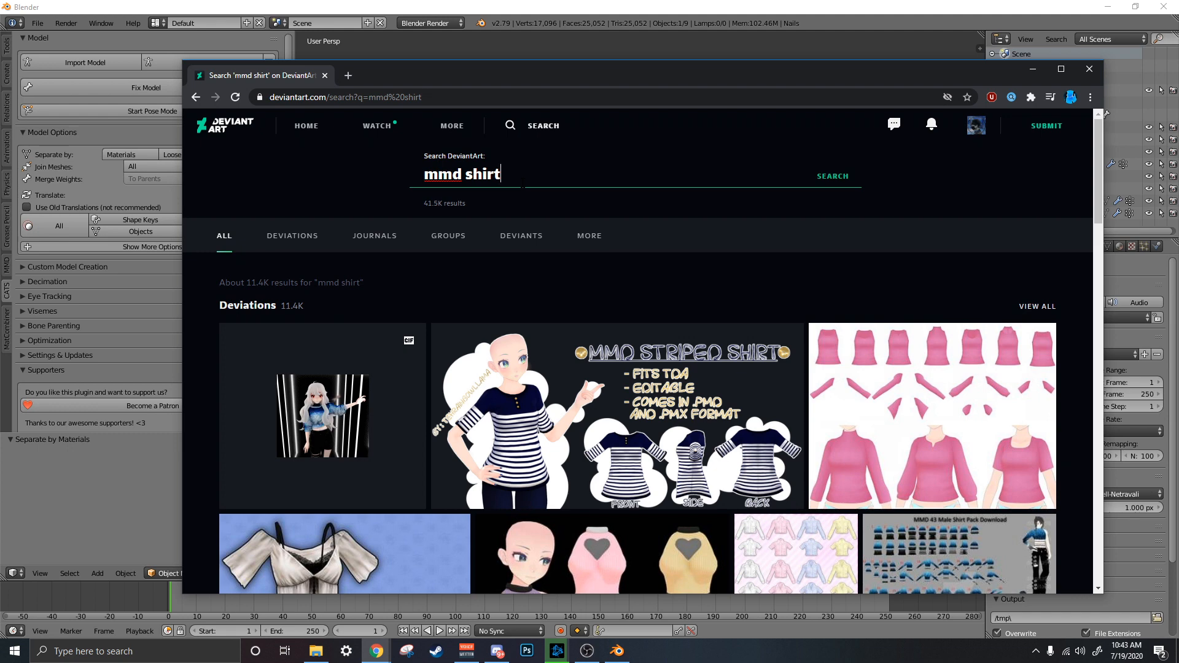
{"action": "type", "text": "rigged"}
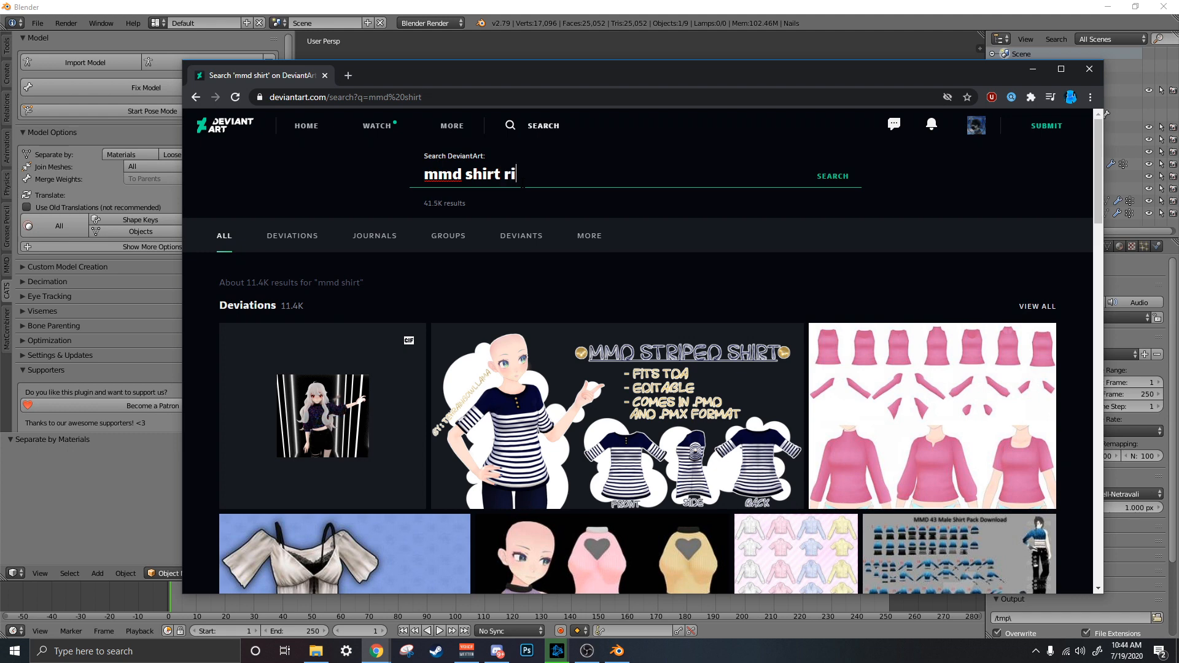
{"action": "key", "text": "Return"}
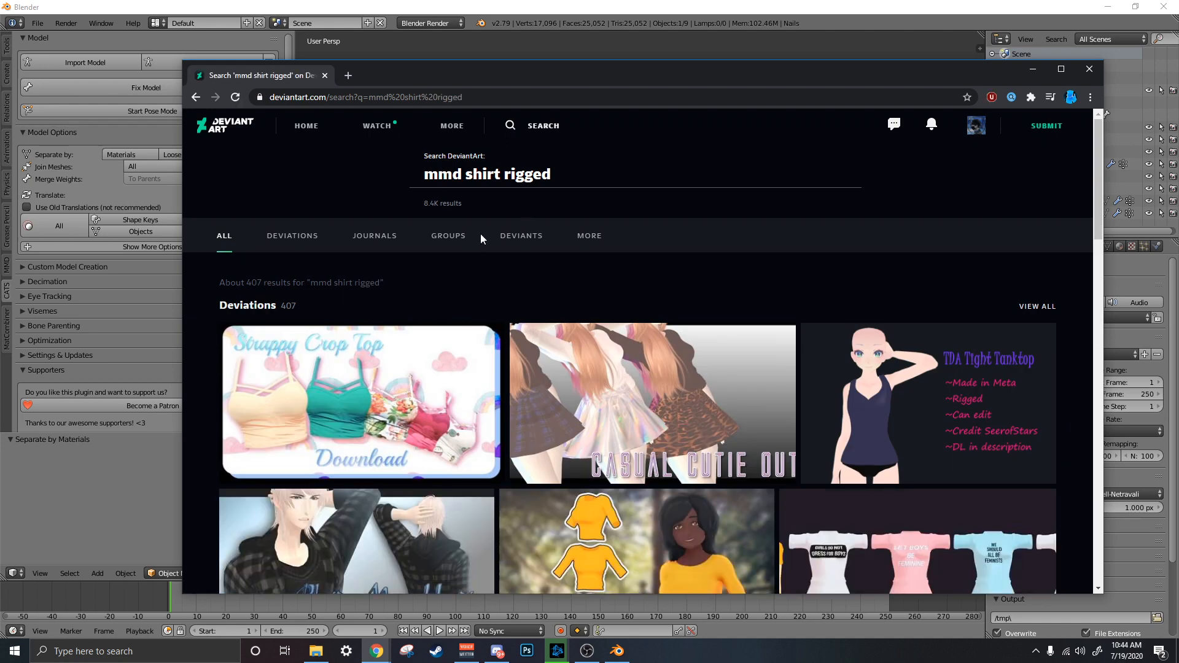
{"action": "scroll", "coordinate": [497, 198], "scroll_direction": "down", "scroll_amount": 2}
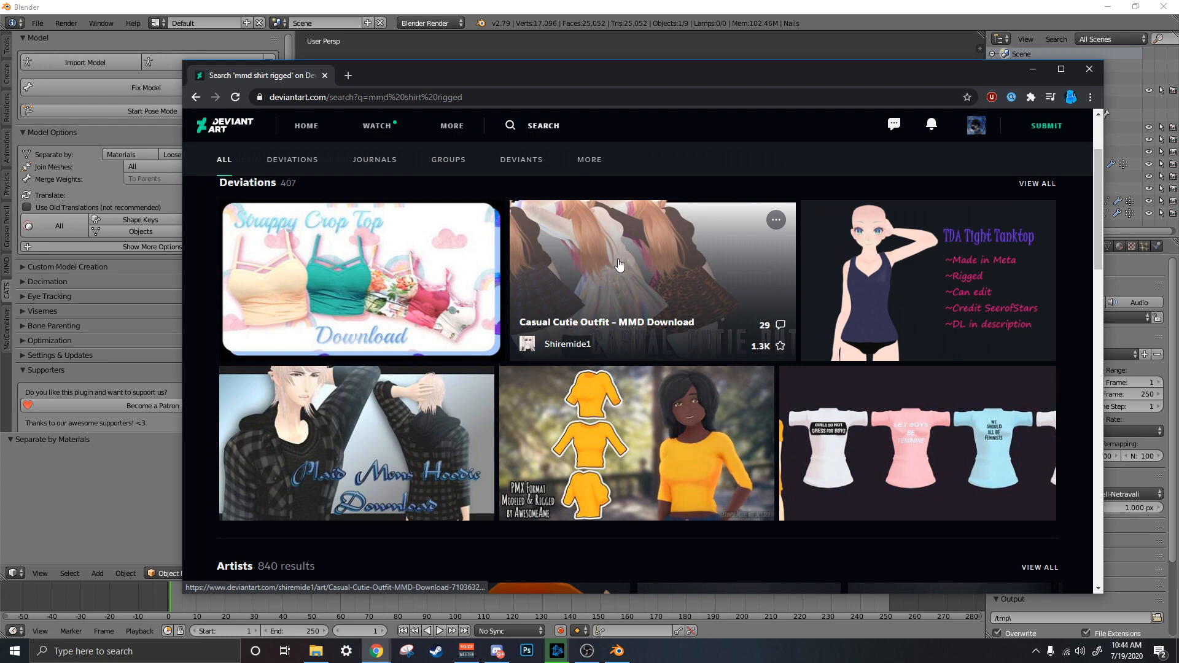
{"action": "scroll", "coordinate": [608, 261], "scroll_direction": "down", "scroll_amount": 1}
{"action": "scroll", "coordinate": [639, 308], "scroll_direction": "down", "scroll_amount": 6}
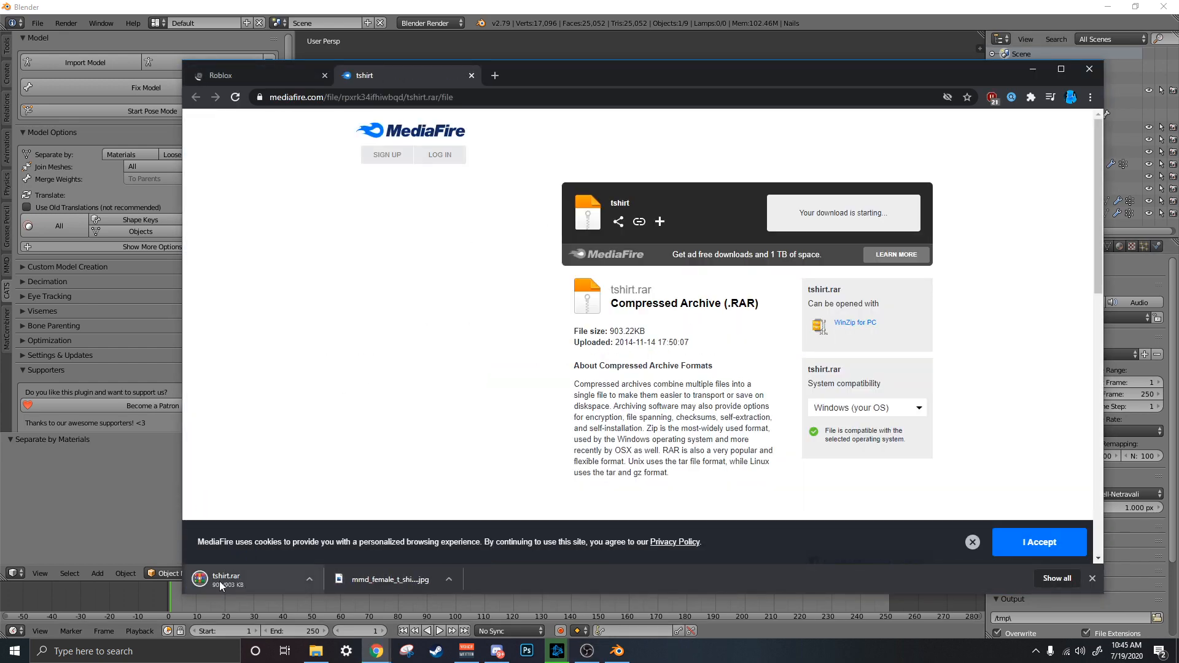
- Extract tshirt.pmx and 111.png from the downloaded tshirt.rar archive, close the archive, and return to Blender
{"action": "left_click", "coordinate": [210, 580]}
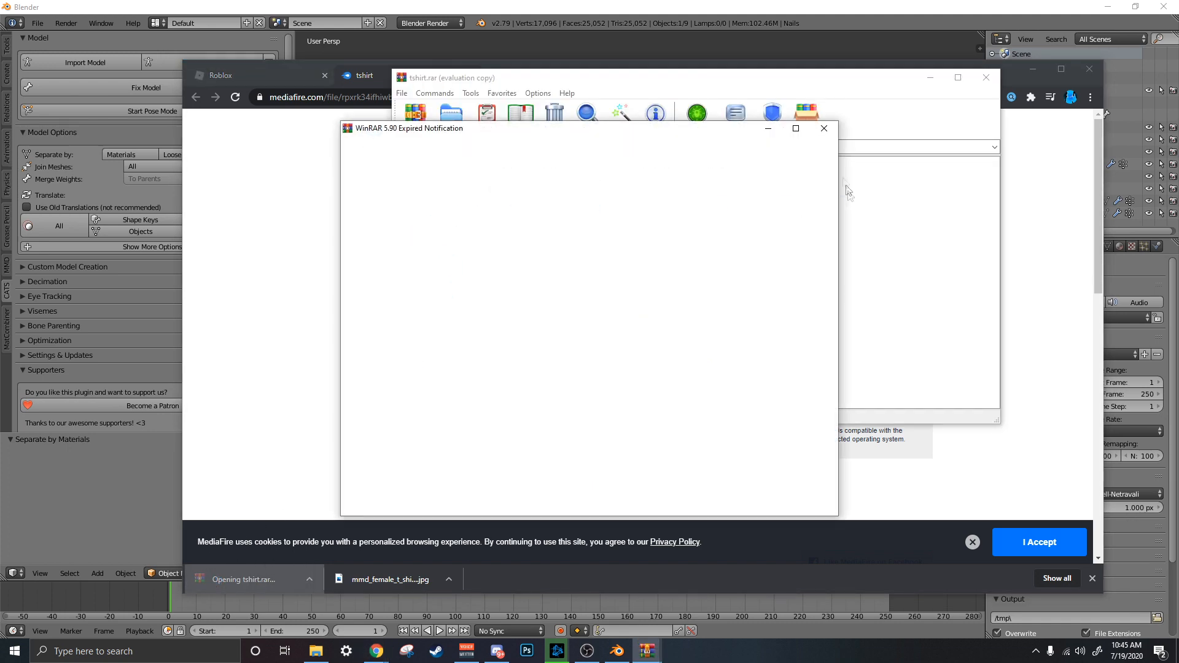
{"action": "left_click_drag", "start_coordinate": [416, 221], "coordinate": [1150, 578]}
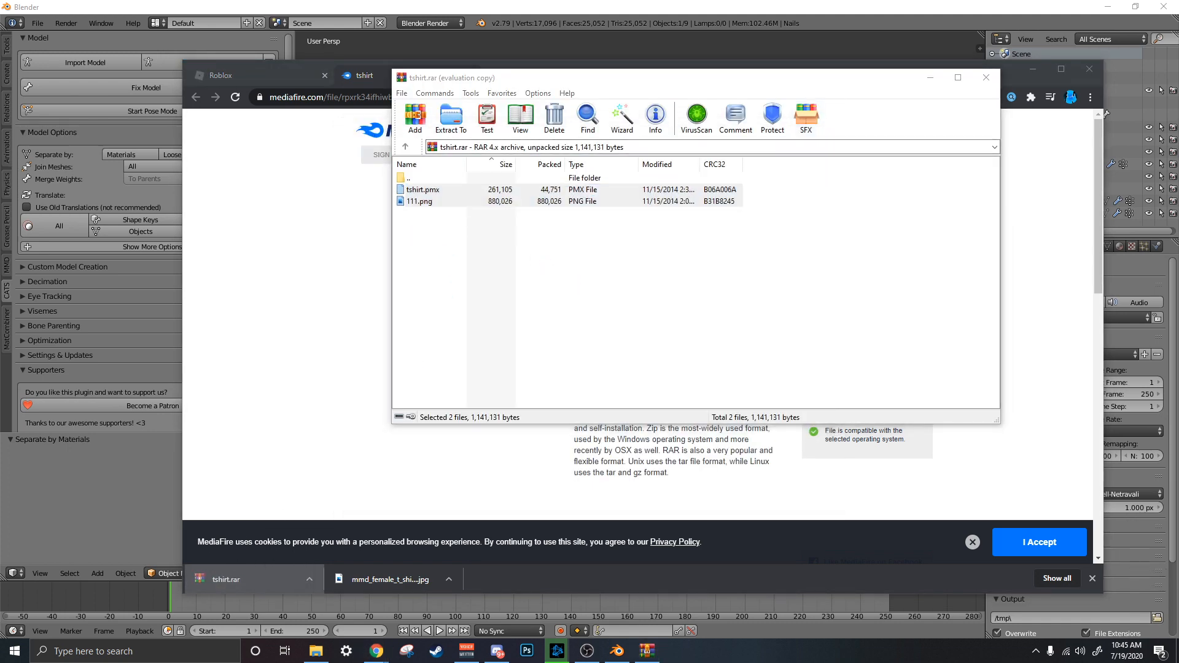
{"action": "left_click", "coordinate": [987, 77]}
{"action": "left_click", "coordinate": [1033, 69]}
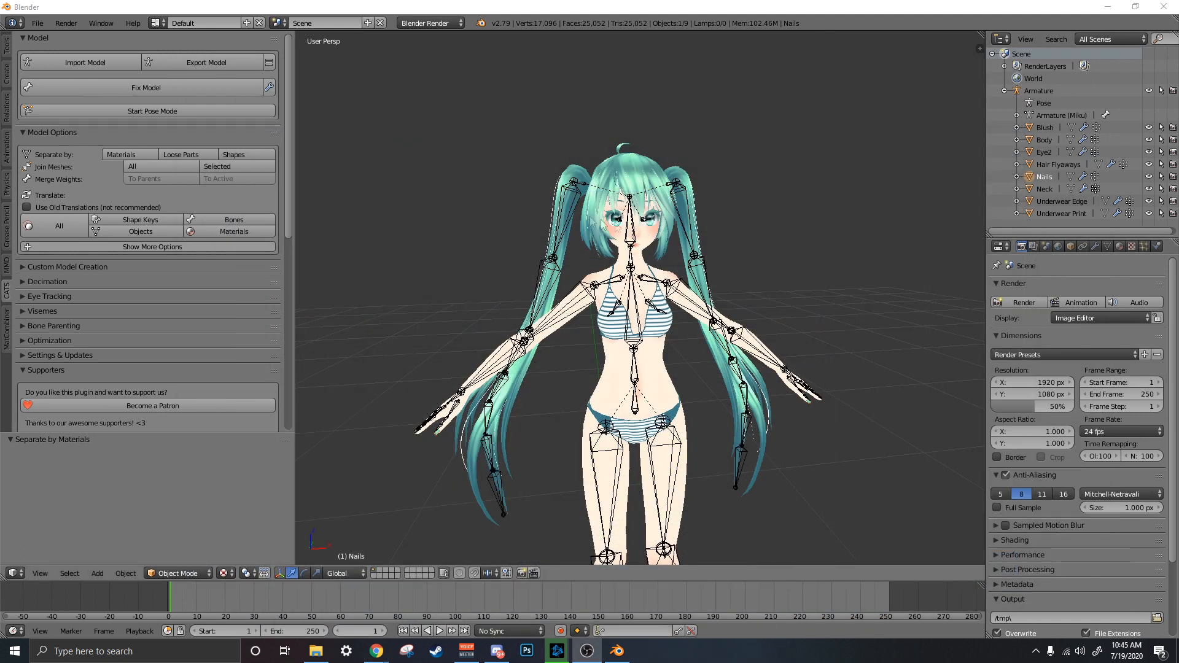
- Import tshirt.pmx from the Tutorial Folder with the CATS model importer
{"action": "left_click", "coordinate": [82, 64]}
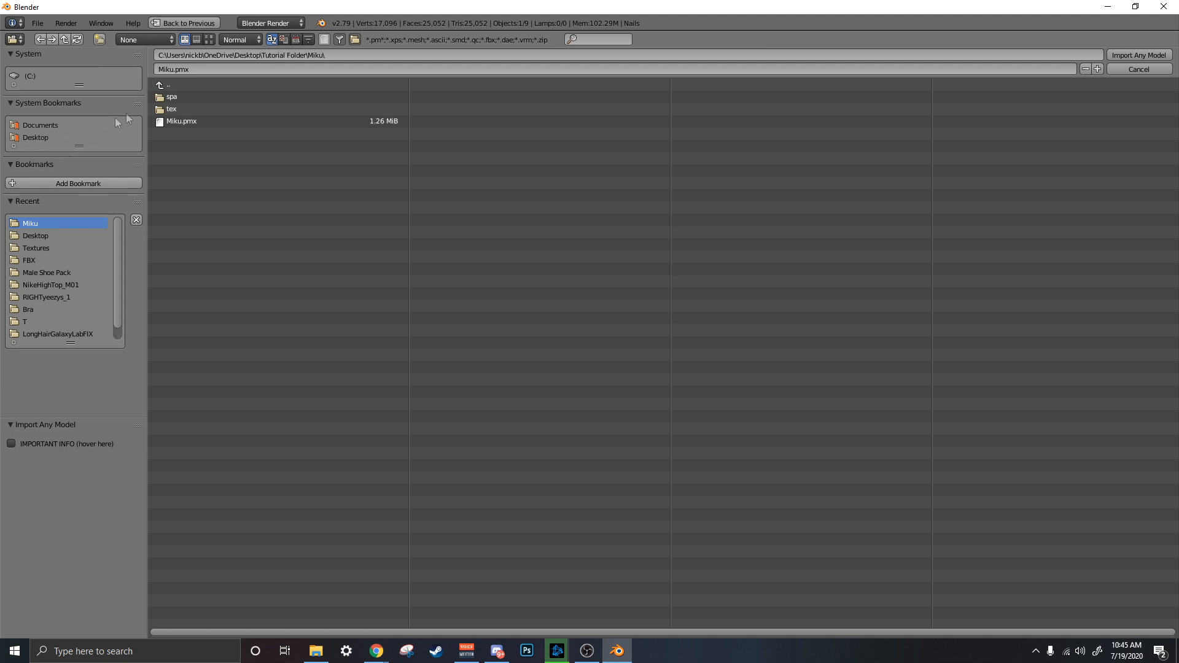
{"action": "left_click", "coordinate": [180, 171]}
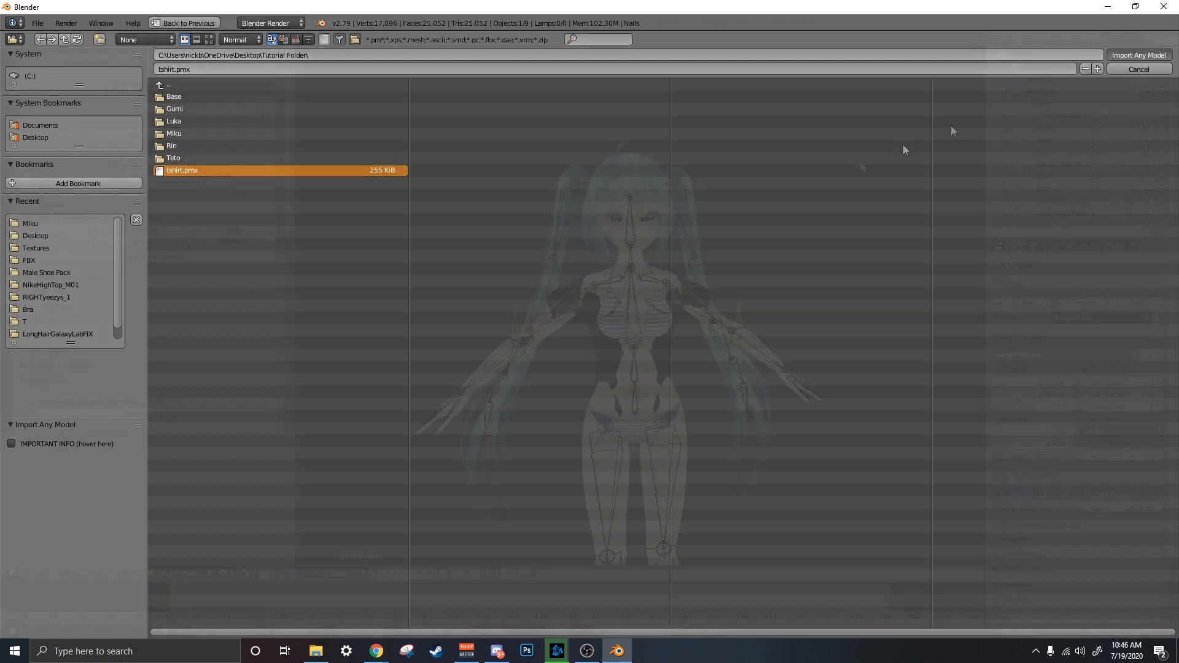
{"action": "left_click", "coordinate": [1139, 55]}
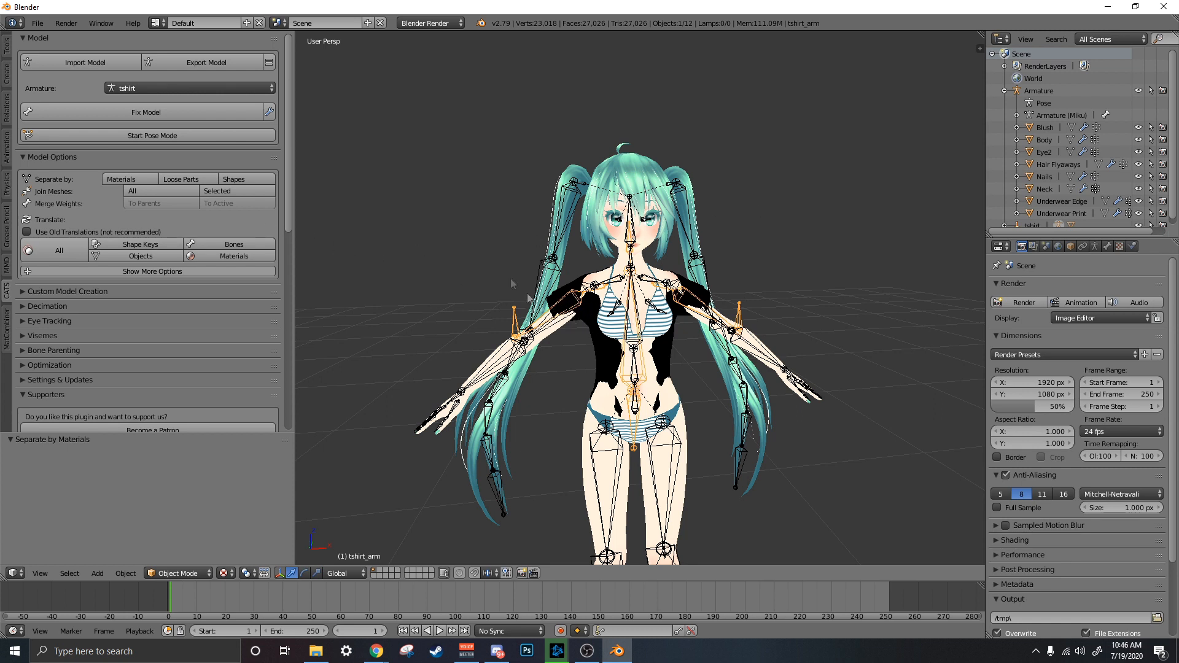
- Choose the tshirt armature as the CATS target and run Fix Model on it
{"action": "left_click", "coordinate": [142, 88]}
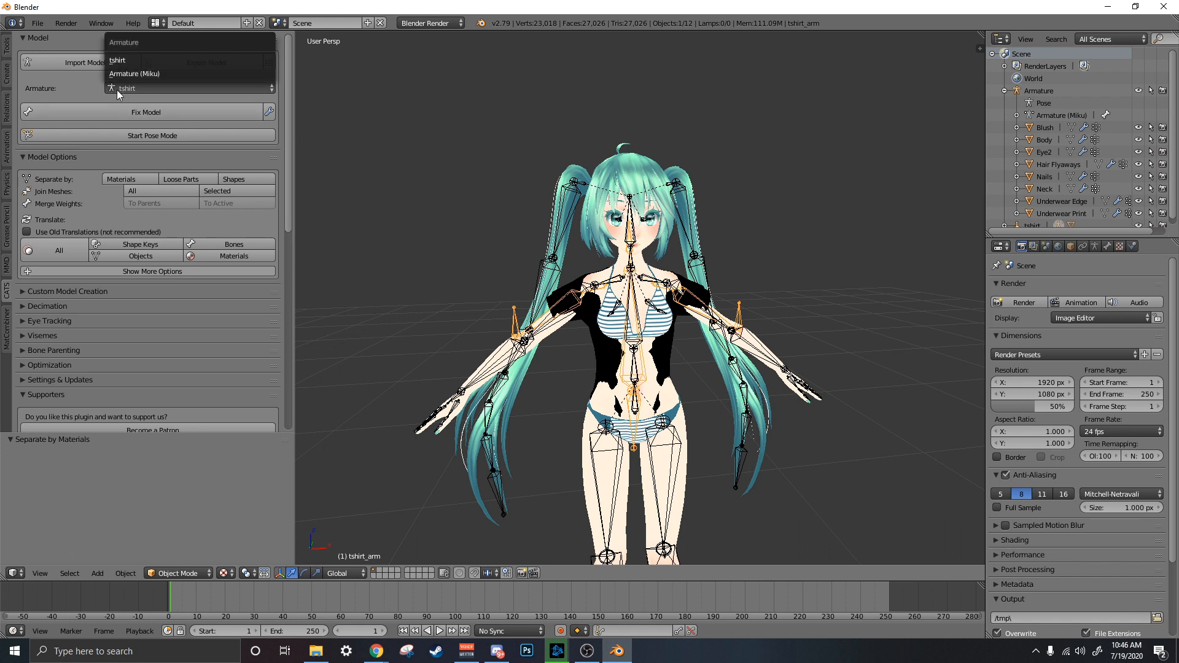
{"action": "left_click", "coordinate": [130, 62]}
{"action": "left_click", "coordinate": [141, 119]}
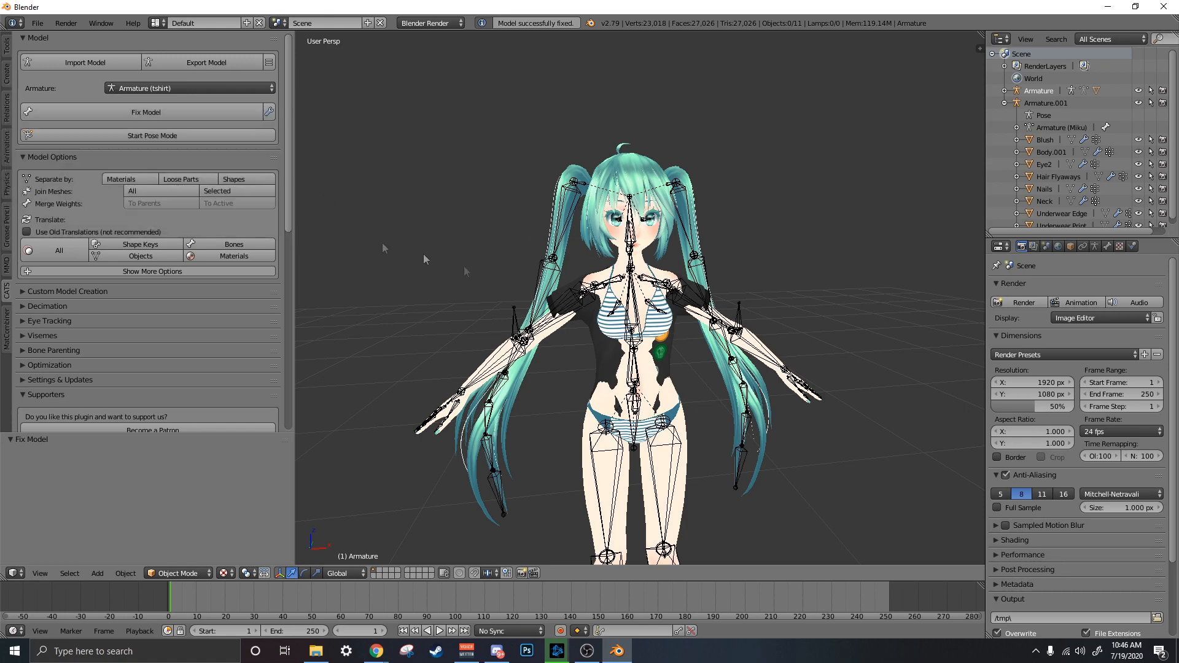
- Collapse the Miku armature (Armature.001) in the outliner and hide its bones, keeping the shirt's armature shown
{"action": "scroll", "coordinate": [385, 249], "scroll_direction": "up", "scroll_amount": 2}
{"action": "middle_click_drag", "start_coordinate": [625, 313], "coordinate": [645, 312]}
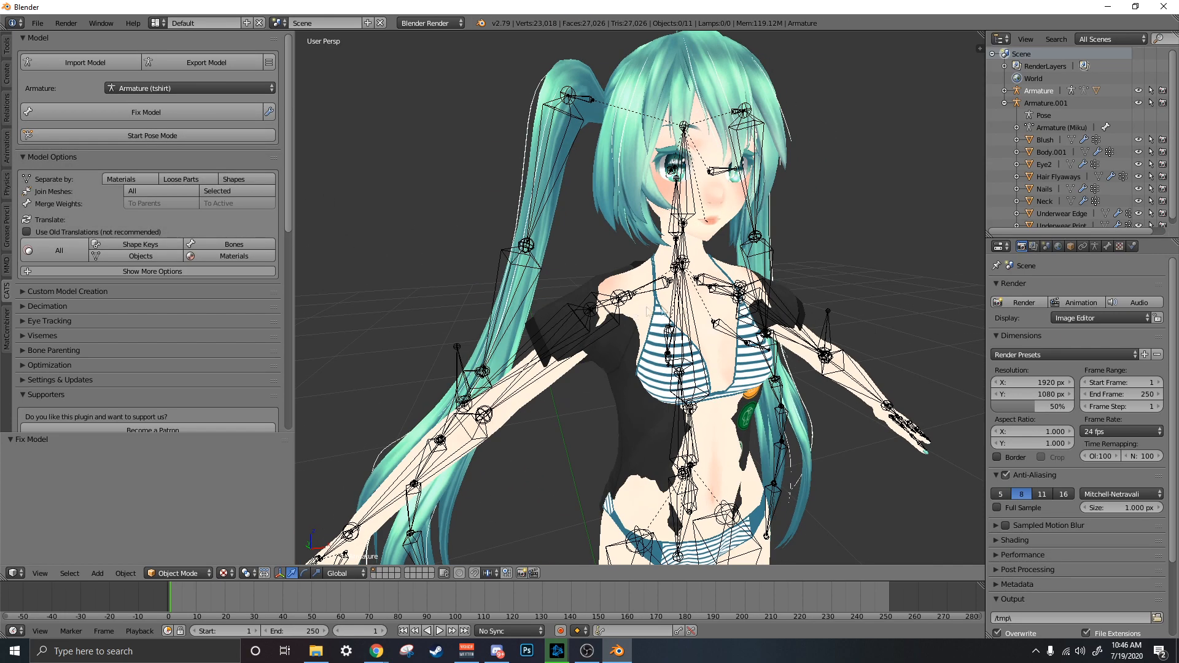
{"action": "left_click", "coordinate": [1005, 103]}
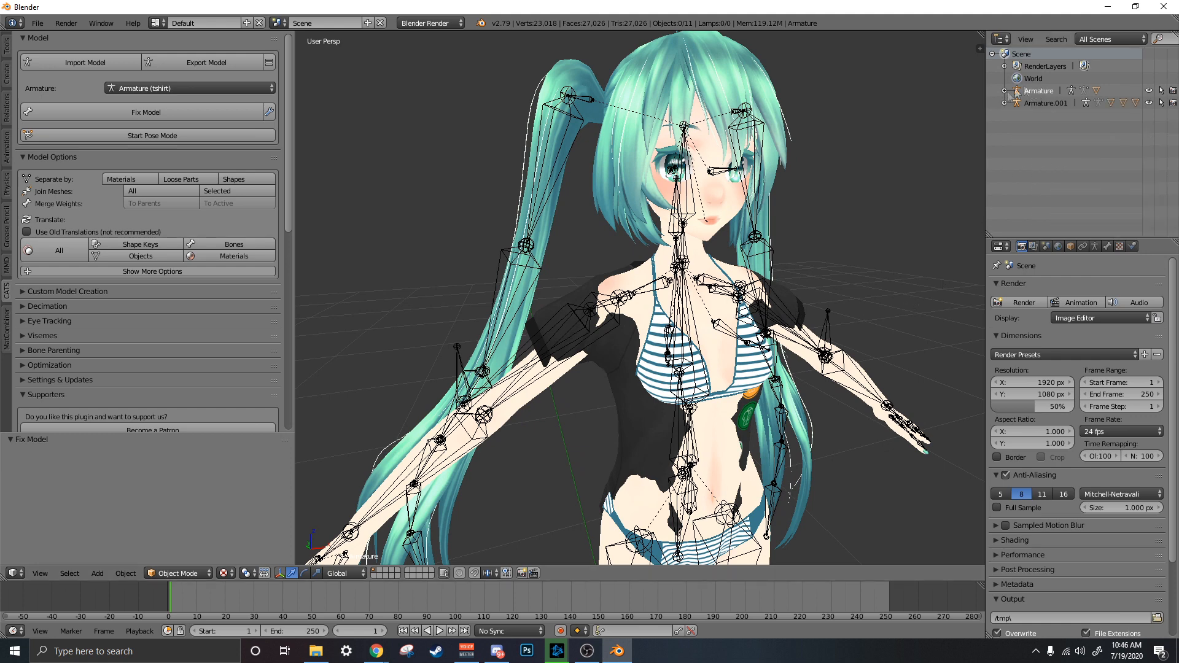
{"action": "left_click", "coordinate": [1148, 91]}
{"action": "left_click", "coordinate": [1149, 90]}
{"action": "left_click", "coordinate": [1148, 90]}
{"action": "left_click", "coordinate": [1149, 90]}
{"action": "left_click", "coordinate": [1148, 104]}
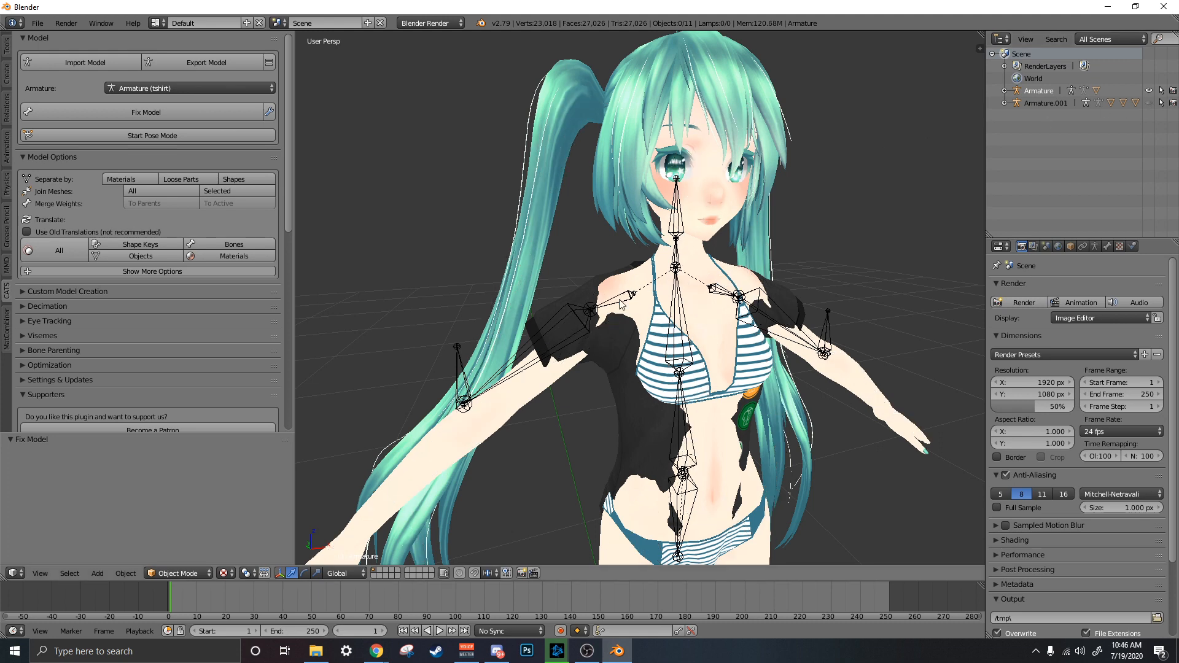
- Try moving the shirt mesh on its own, without its bones
{"action": "scroll", "coordinate": [615, 312], "scroll_direction": "down", "scroll_amount": 2}
{"action": "scroll", "coordinate": [613, 312], "scroll_direction": "up", "scroll_amount": 2}
{"action": "right_click", "coordinate": [619, 395]}
{"action": "key", "text": "g"}
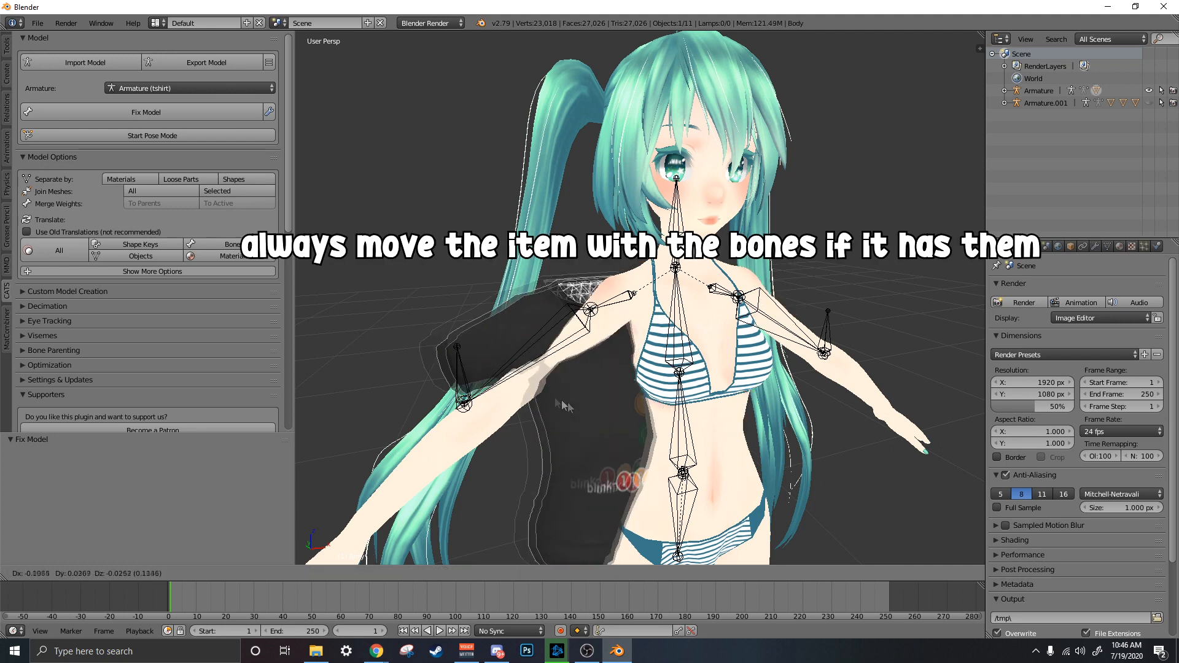
{"action": "right_click", "coordinate": [543, 365]}
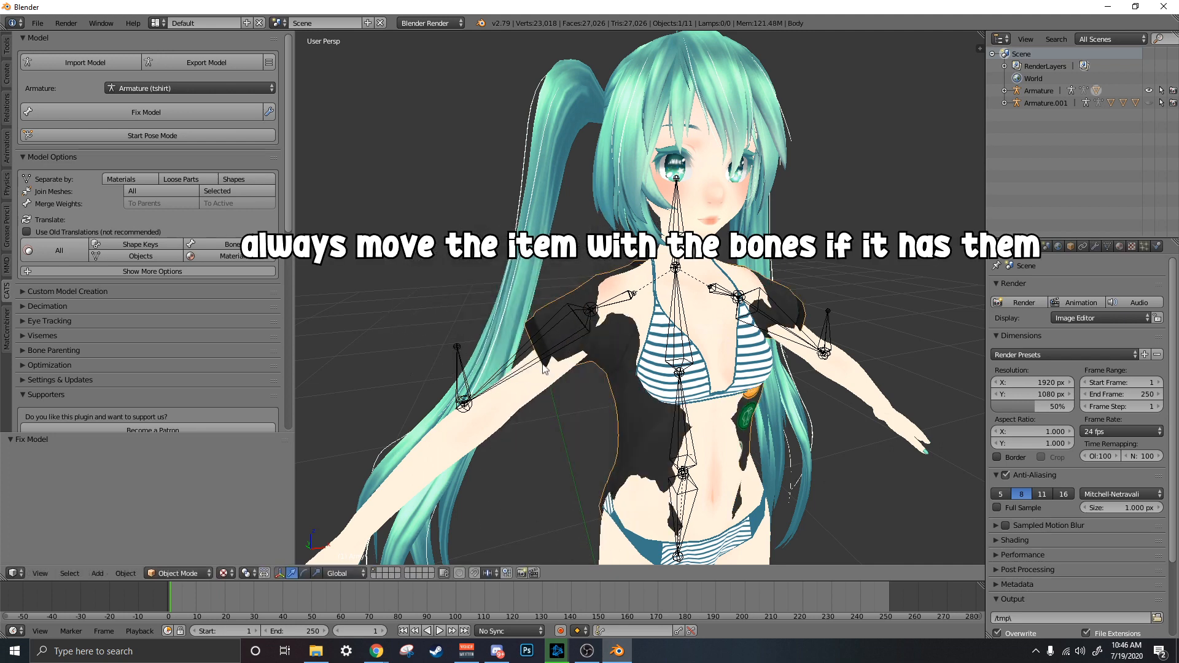
- Try moving the shirt's armature away from the body together with its mesh, and undo the move
{"action": "right_click", "coordinate": [458, 344]}
{"action": "key", "text": "g"}
{"action": "right_click", "coordinate": [420, 301]}
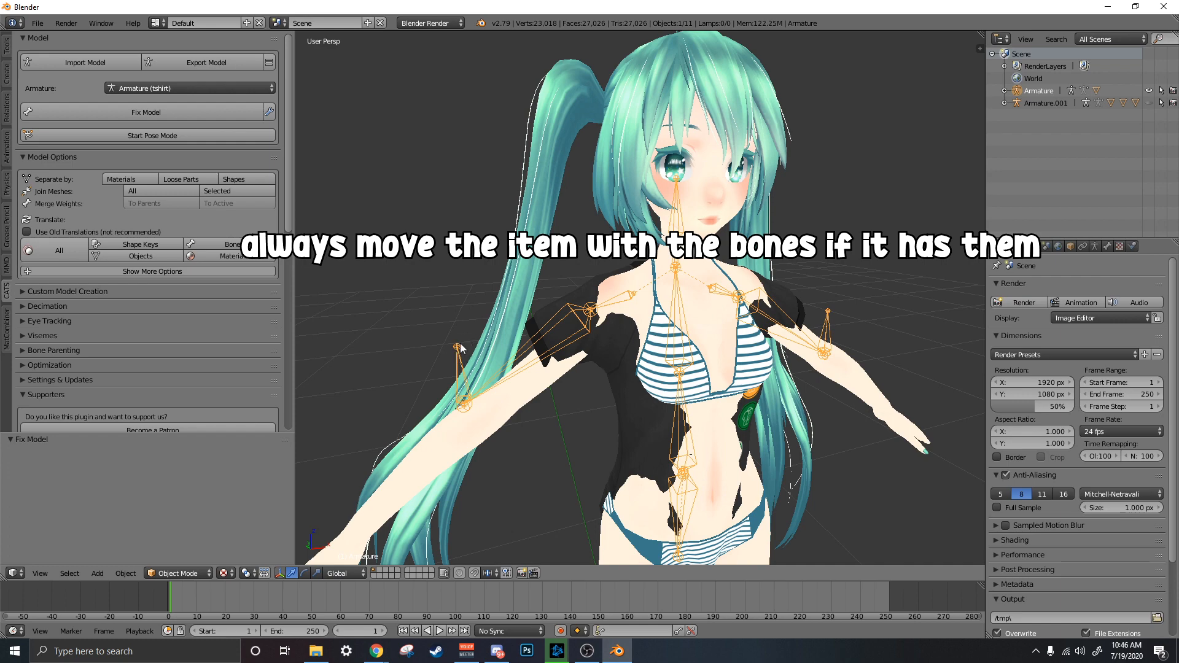
{"action": "key", "text": "g"}
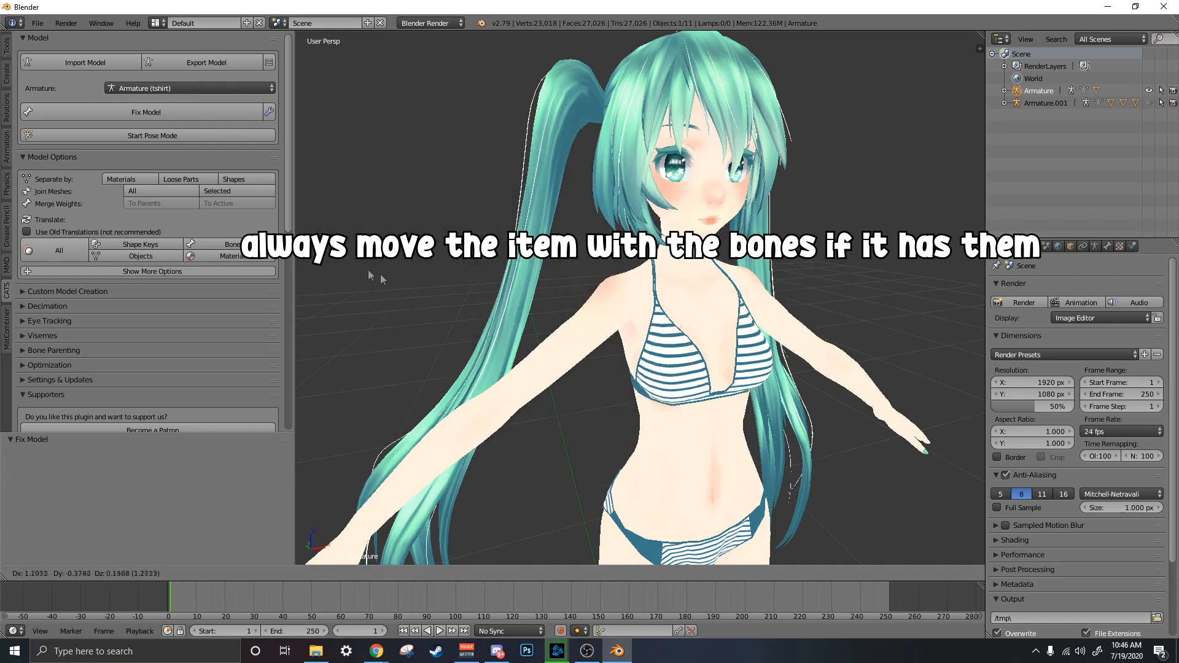
{"action": "left_click", "coordinate": [576, 264]}
{"action": "scroll", "coordinate": [584, 272], "scroll_direction": "down", "scroll_amount": 3}
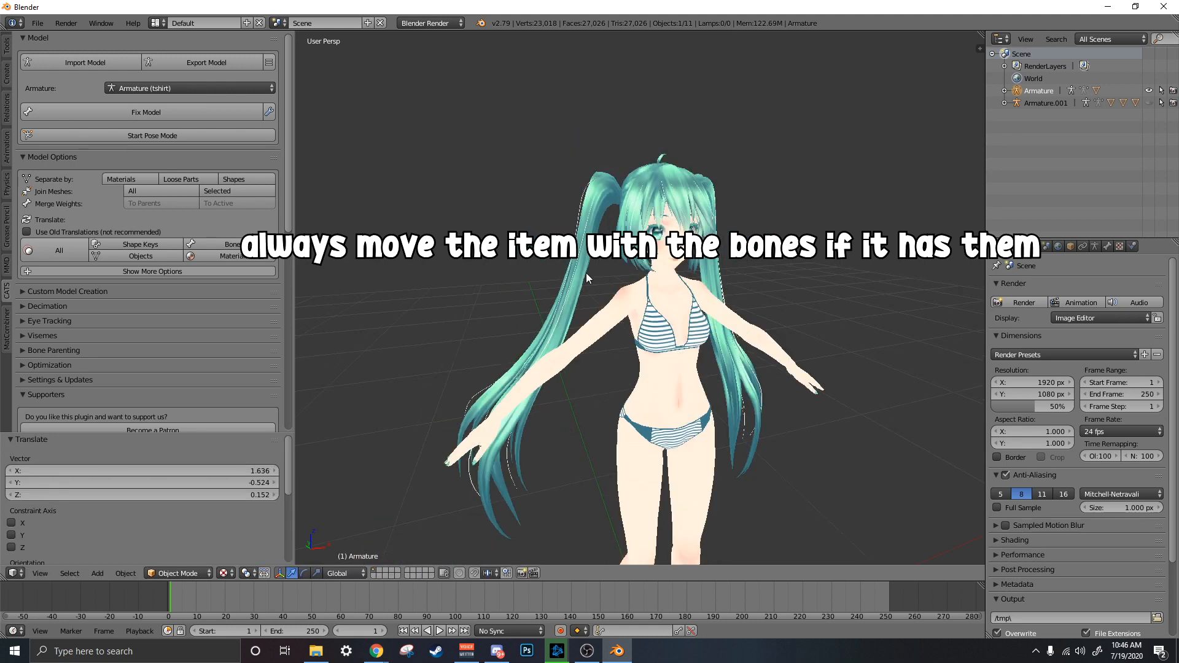
{"action": "key", "text": "ctrl+z"}
{"action": "scroll", "coordinate": [583, 273], "scroll_direction": "up", "scroll_amount": 1}
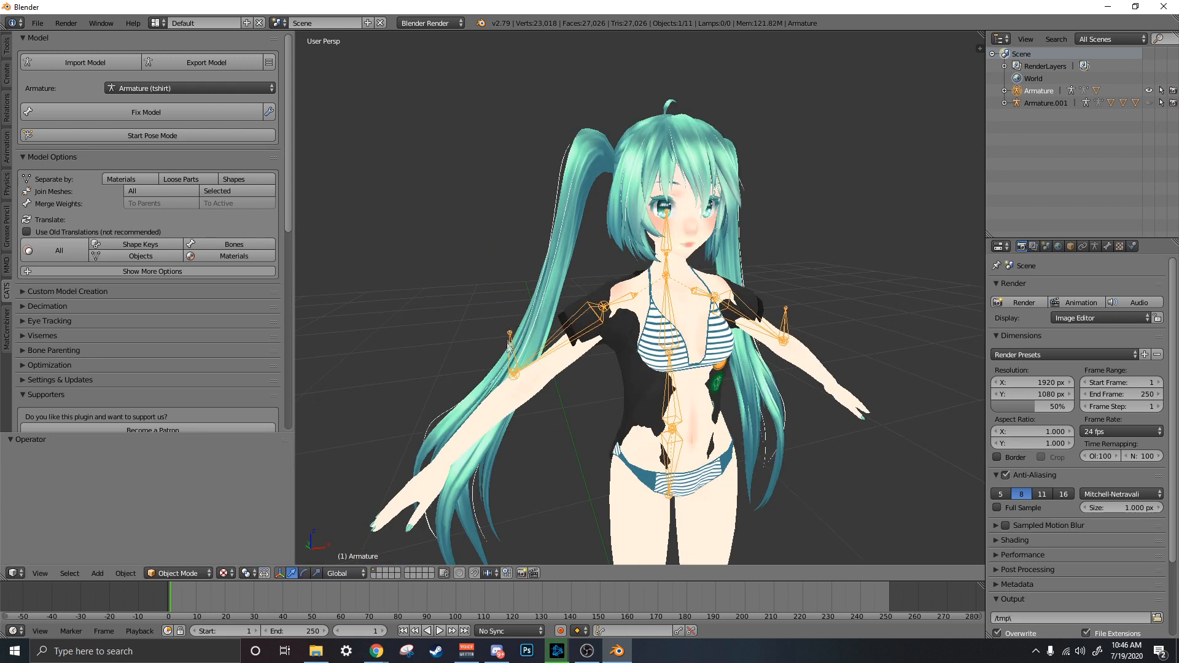
- Select the shirt's armature and move it about -0.021 along the global Y axis to bring the shirt forward
{"action": "right_click", "coordinate": [533, 316]}
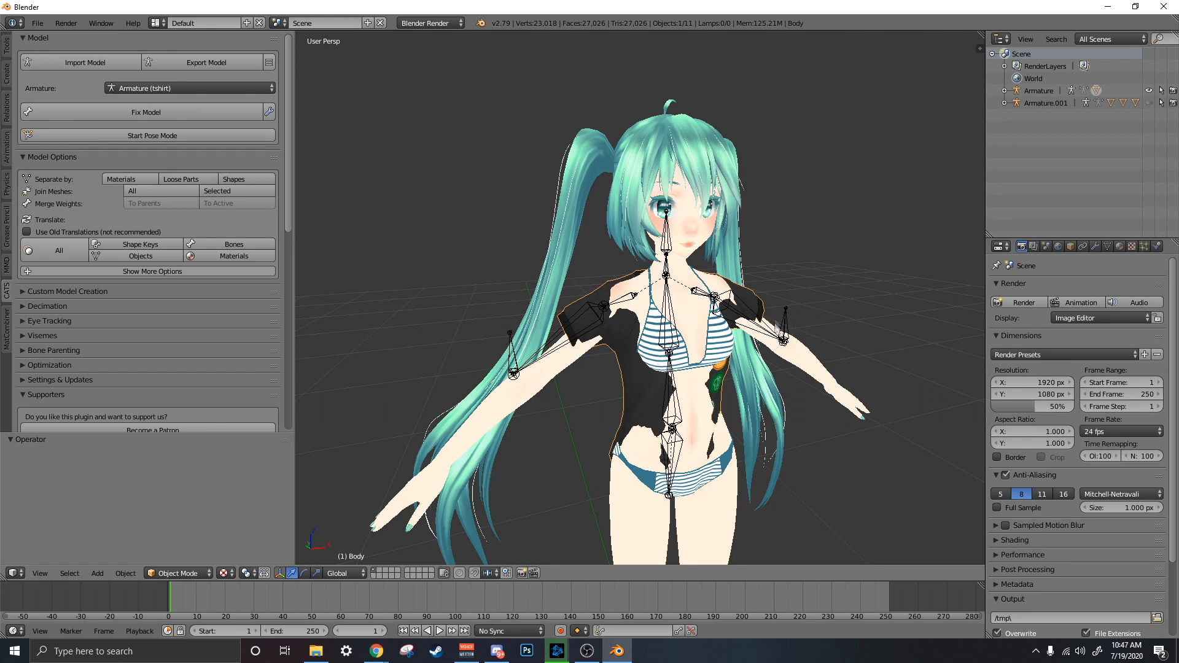
{"action": "right_click", "coordinate": [787, 310]}
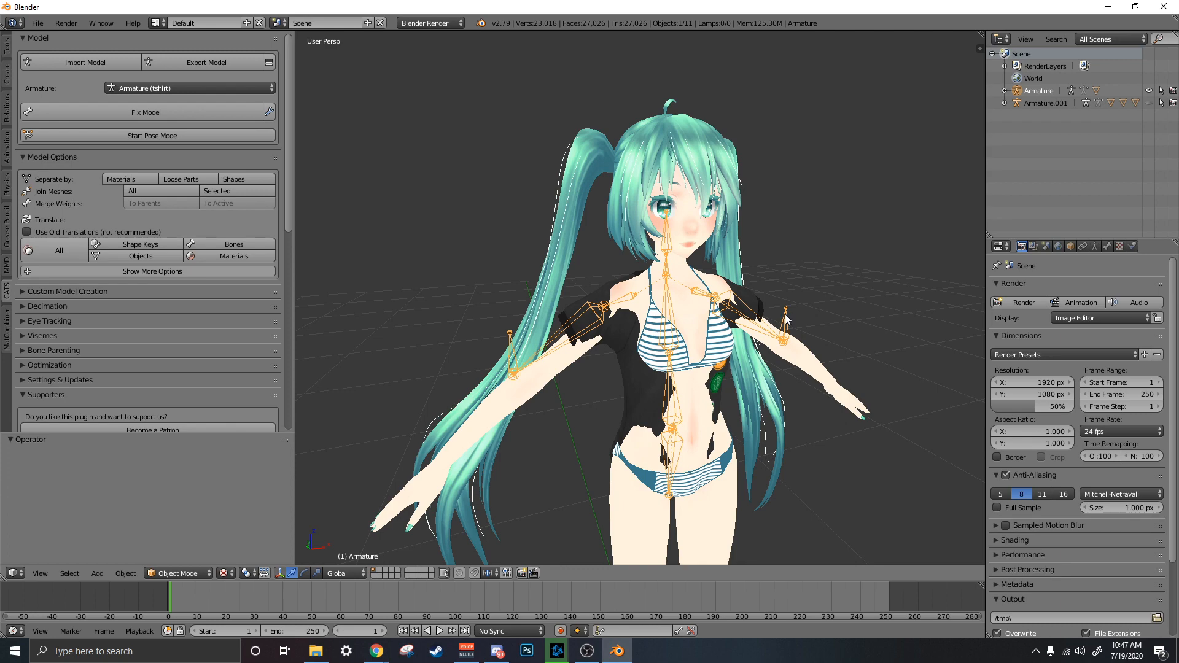
{"action": "key", "text": "g"}
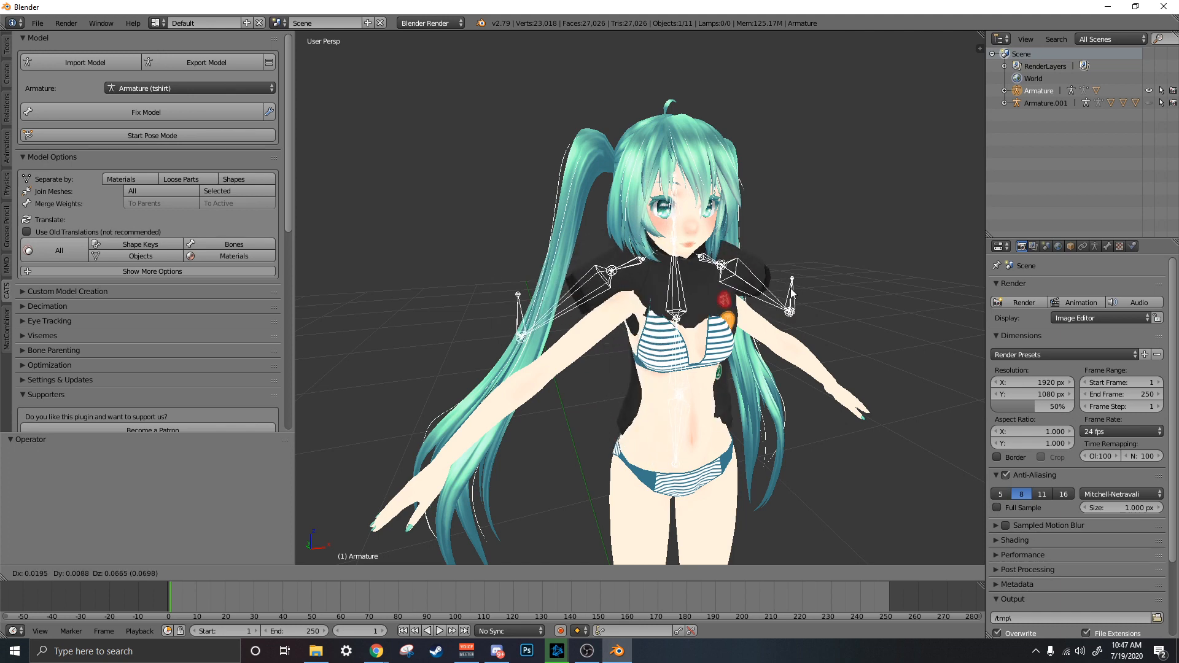
{"action": "key", "text": "y"}
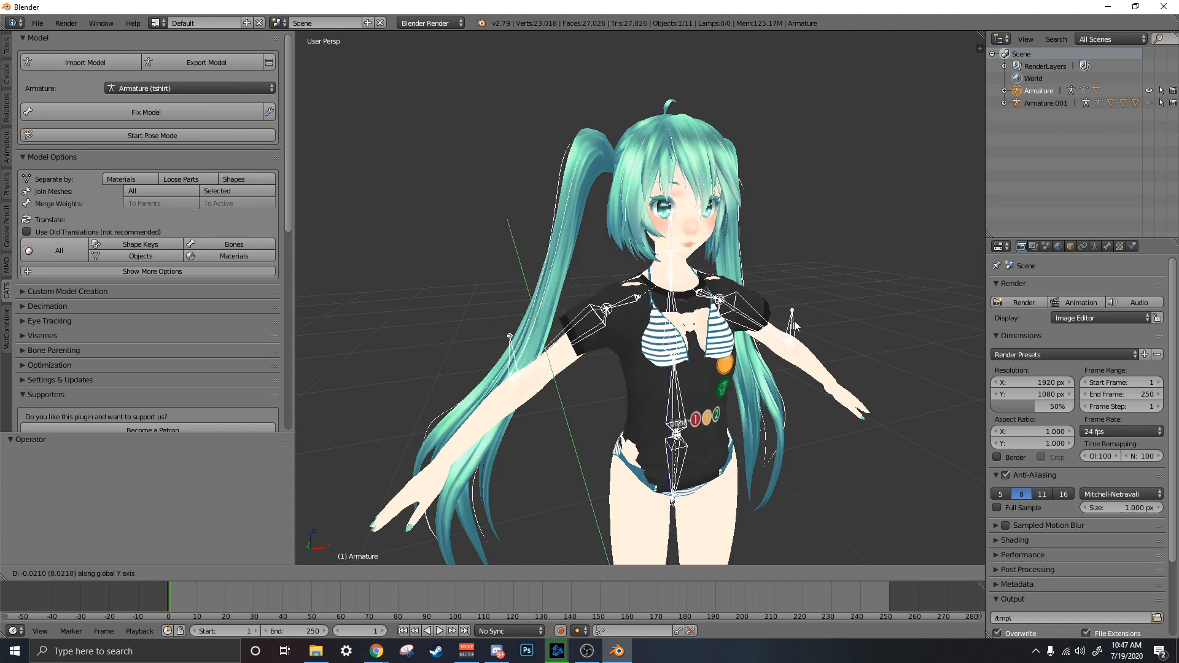
{"action": "left_click", "coordinate": [794, 321]}
- Examine the shirt's fit on the body up close at the sleeves and from the side and front
{"action": "scroll", "coordinate": [750, 315], "scroll_direction": "up", "scroll_amount": 6}
{"action": "scroll", "coordinate": [749, 316], "scroll_direction": "down", "scroll_amount": 6}
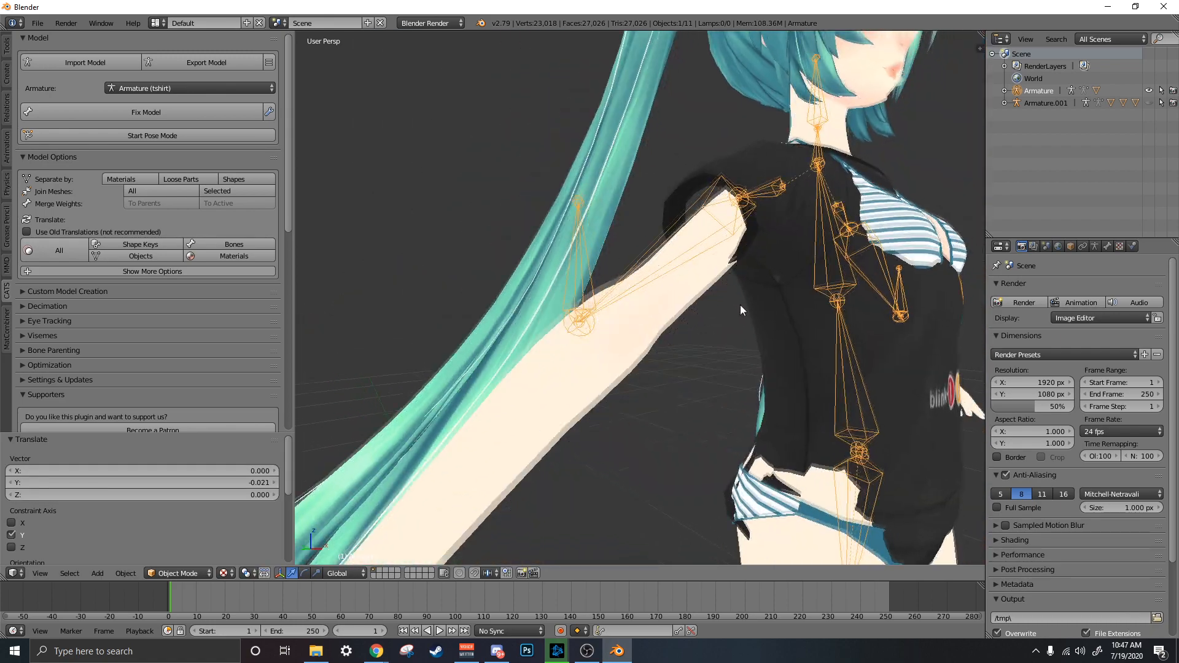
{"action": "scroll", "coordinate": [716, 259], "scroll_direction": "up", "scroll_amount": 1}
{"action": "middle_click_drag", "start_coordinate": [689, 248], "coordinate": [643, 248]}
{"action": "scroll", "coordinate": [642, 249], "scroll_direction": "down", "scroll_amount": 4}
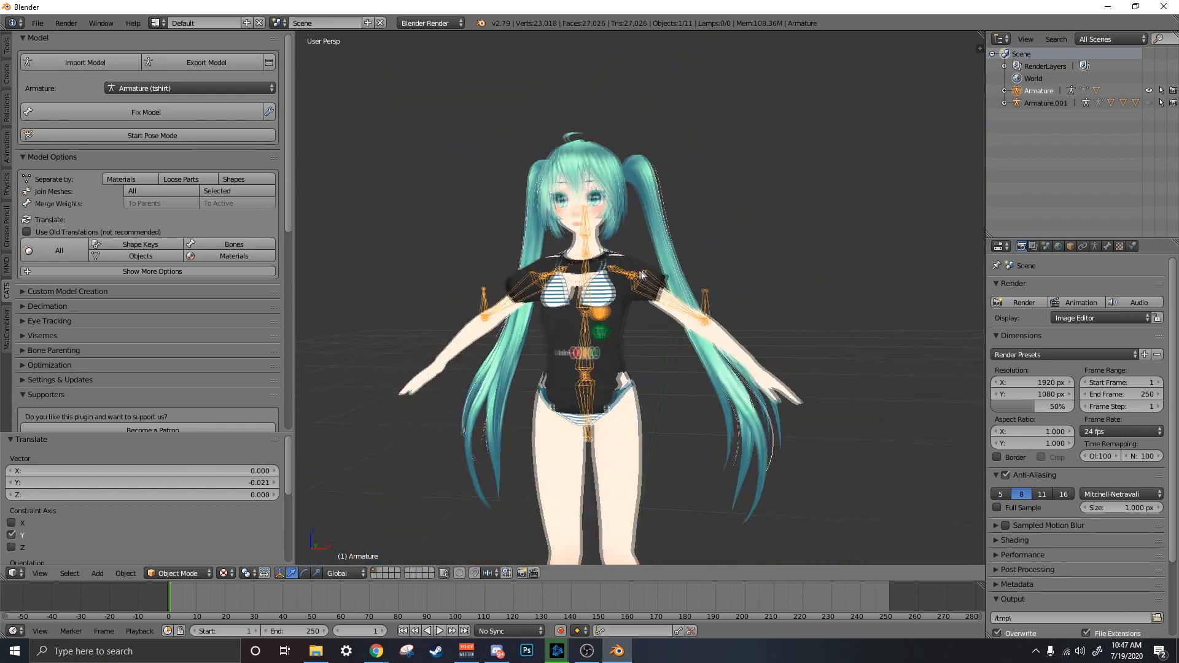
{"action": "middle_click_drag", "start_coordinate": [643, 320], "coordinate": [574, 365]}
{"action": "middle_click_drag", "start_coordinate": [482, 414], "coordinate": [585, 363]}
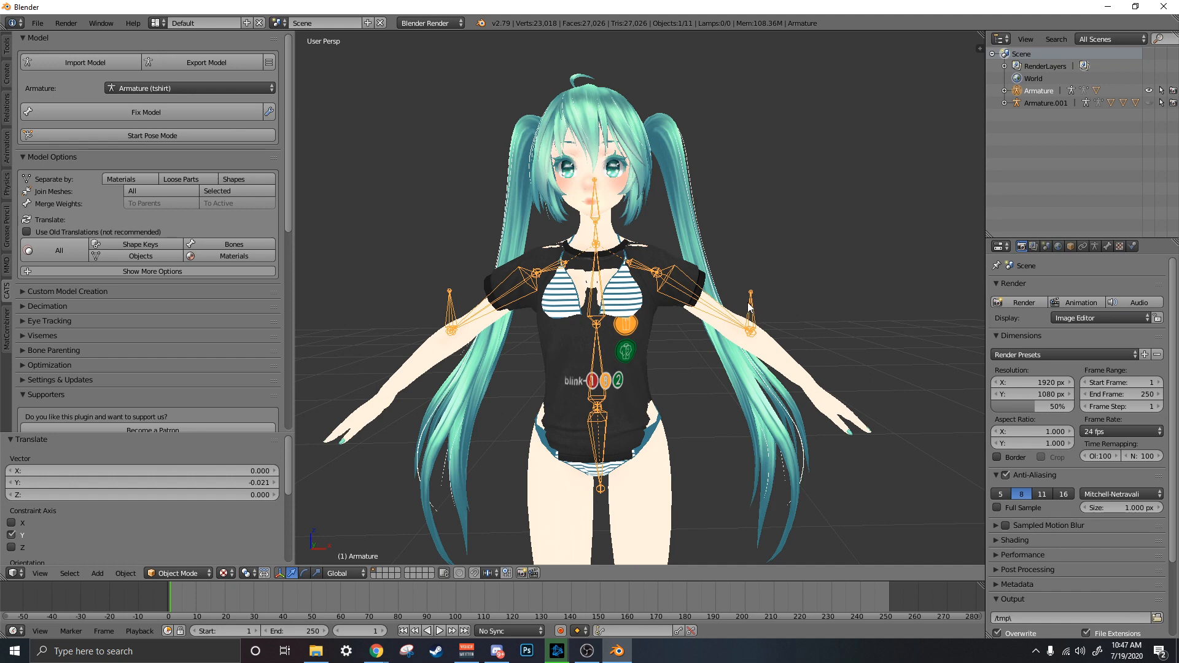
- Try enlarging the shirt's armature, first slightly and again by 1.445, undoing each resize
{"action": "key", "text": "s"}
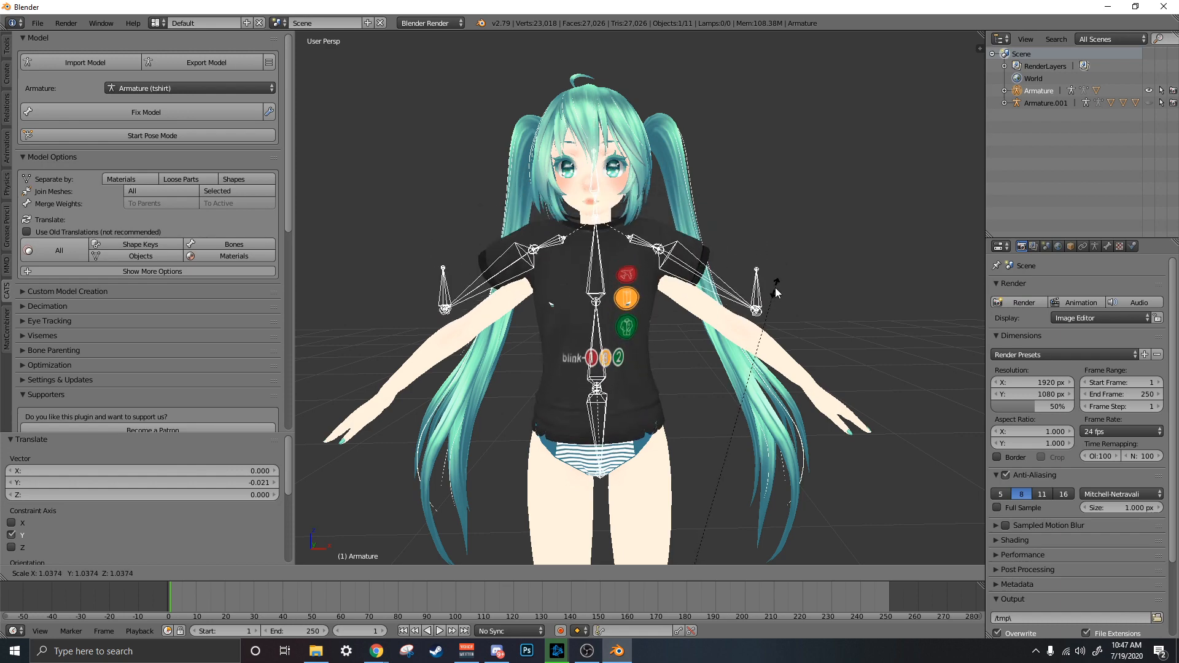
{"action": "left_click", "coordinate": [777, 288]}
{"action": "key", "text": "ctrl+z"}
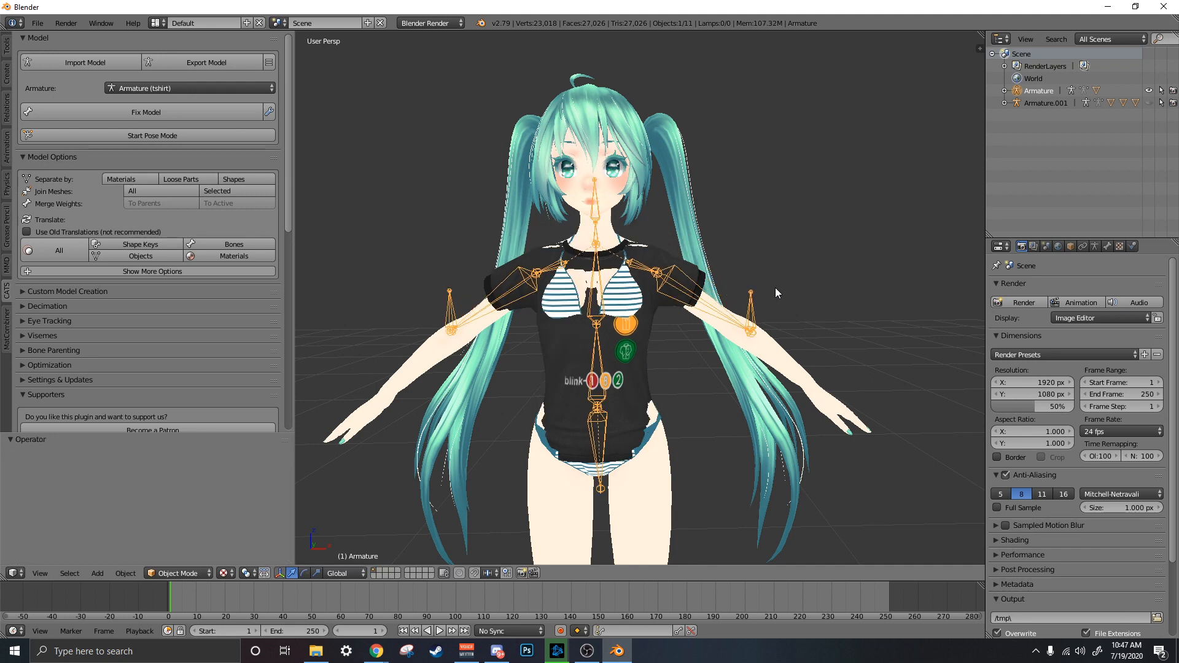
{"action": "middle_click_drag", "start_coordinate": [648, 275], "coordinate": [684, 286]}
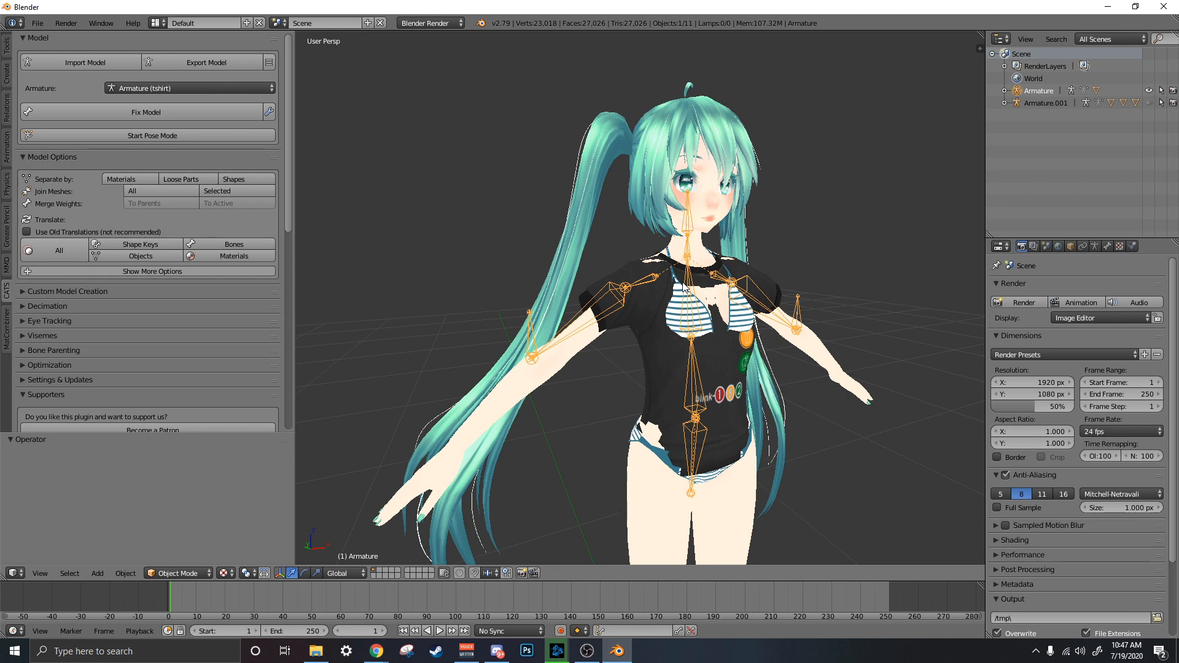
{"action": "key", "text": "s"}
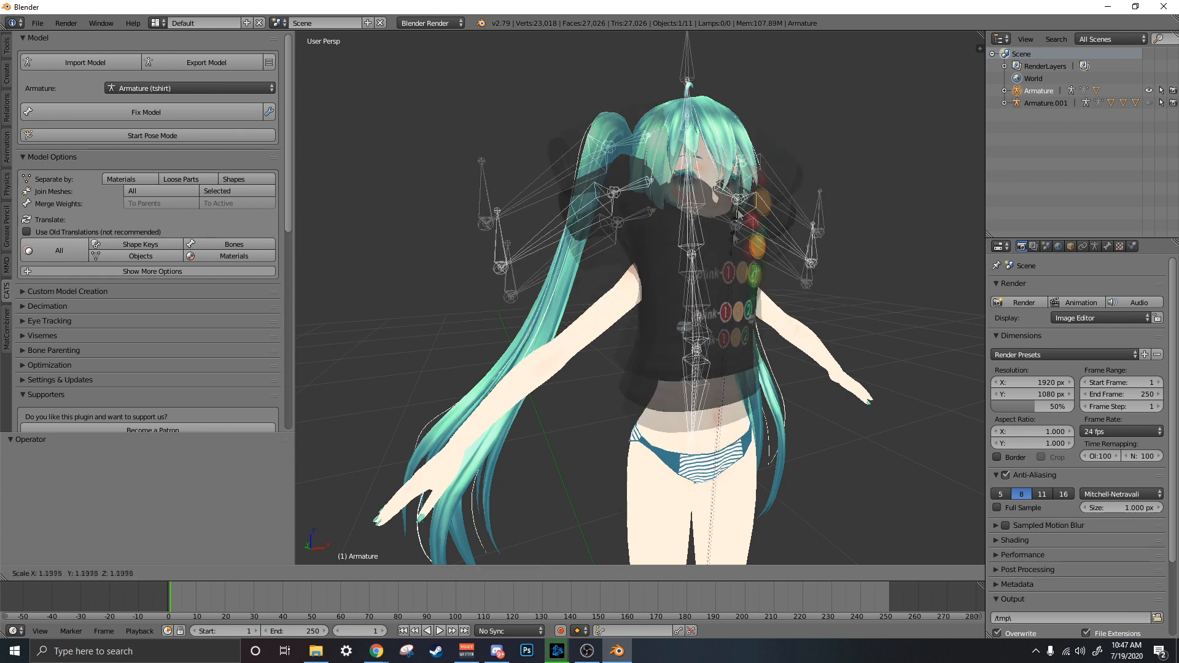
{"action": "left_click", "coordinate": [791, 99]}
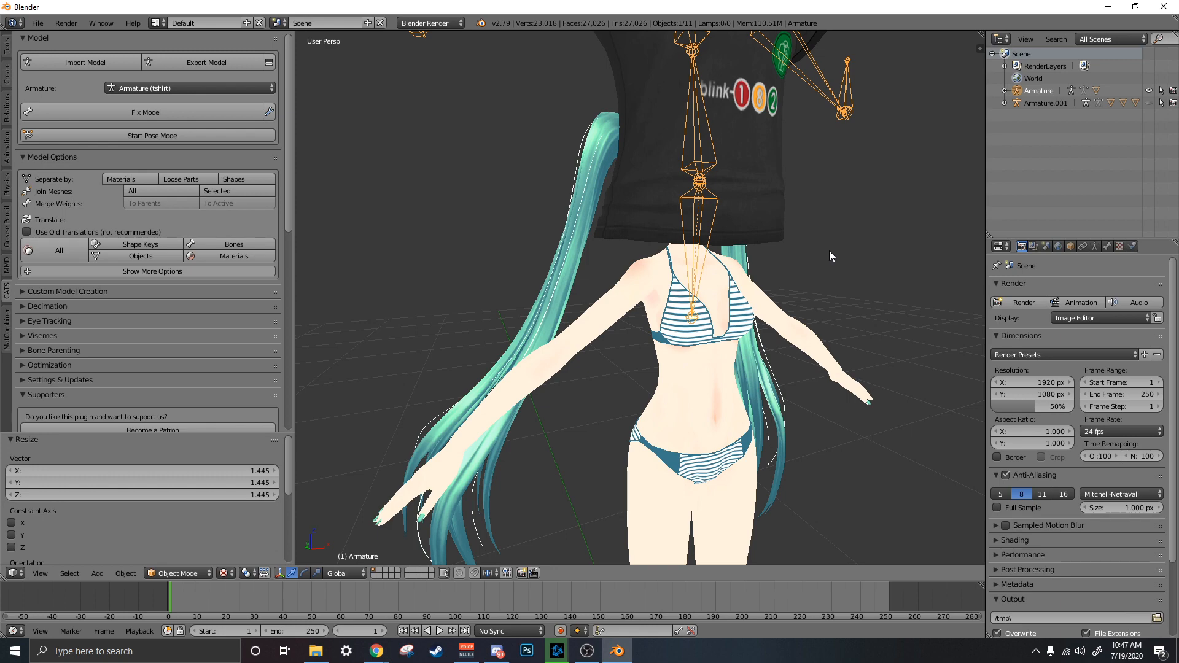
{"action": "key", "text": "ctrl+z"}
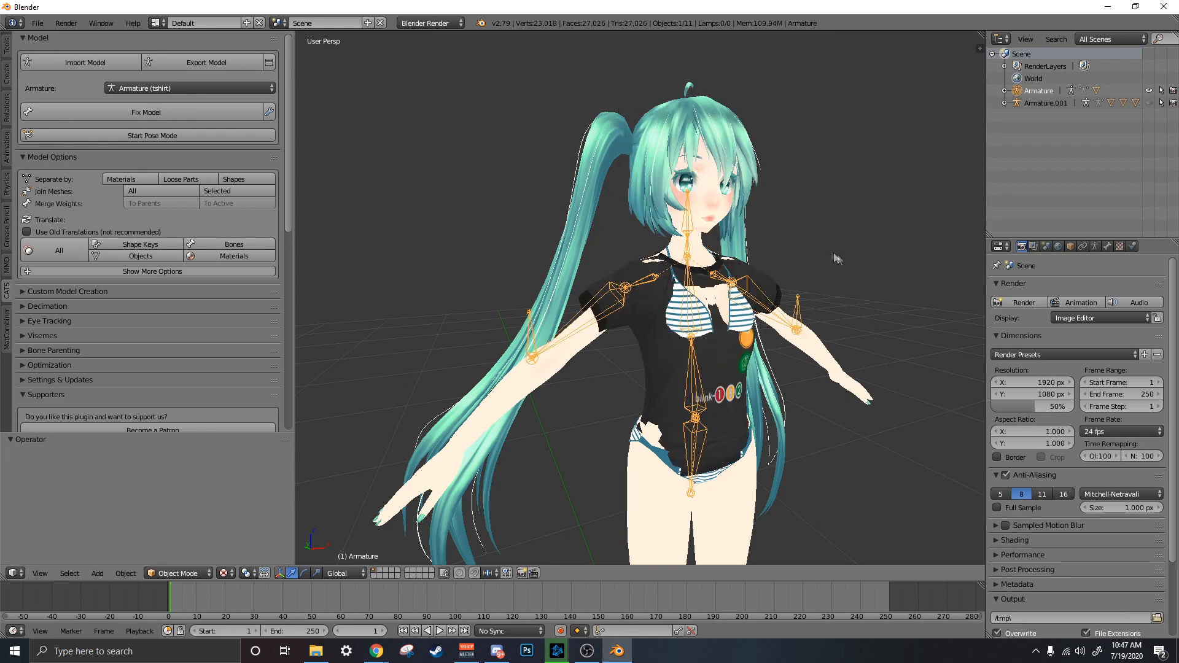
- Nudge the shirt's armature up by about 0.007 so the collar and shoulders cover the body
{"action": "scroll", "coordinate": [790, 301], "scroll_direction": "up", "scroll_amount": 2}
{"action": "middle_click_drag", "start_coordinate": [790, 301], "coordinate": [744, 301]}
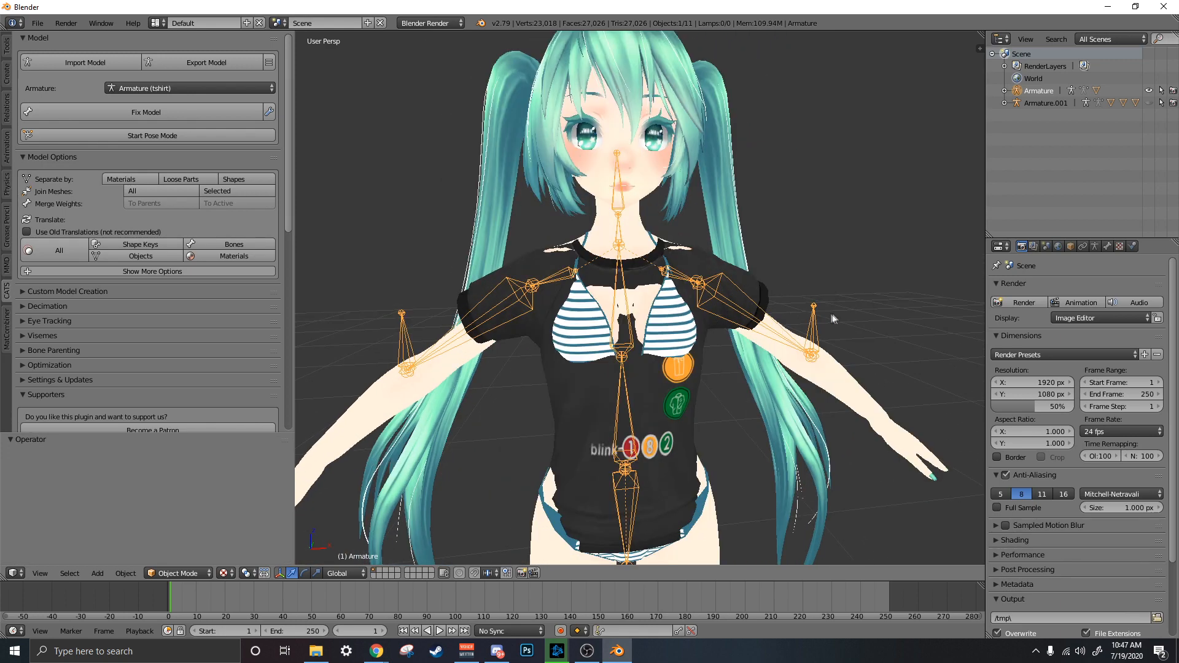
{"action": "key", "text": "g"}
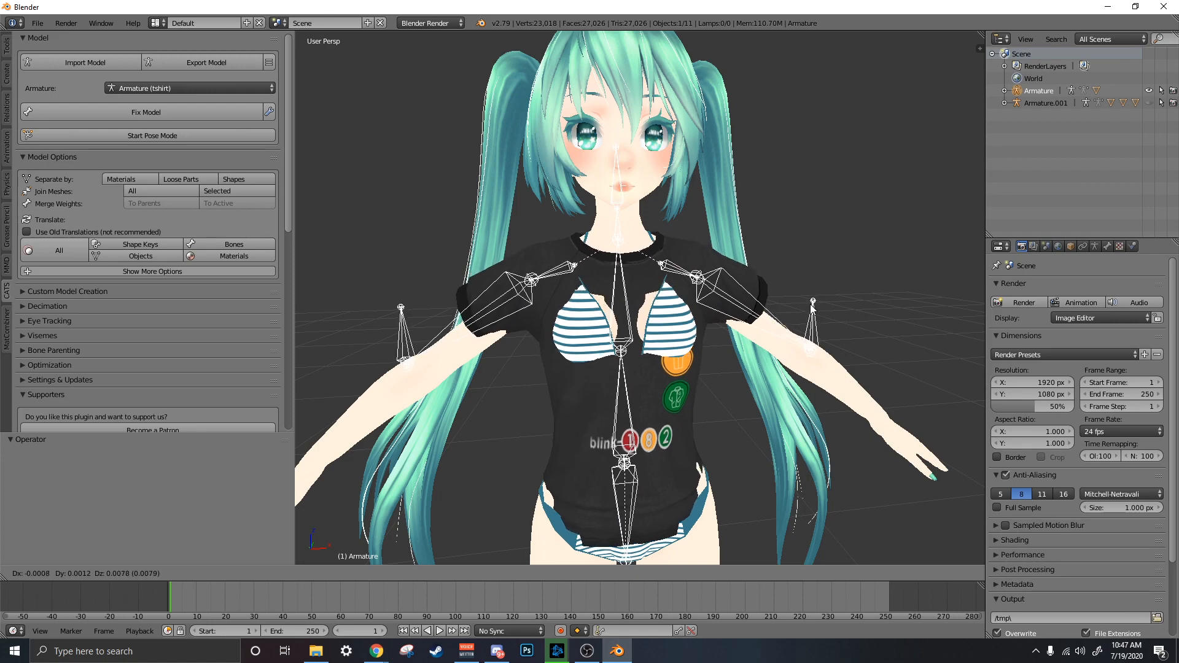
{"action": "left_click", "coordinate": [811, 309]}
- Check the shirt's fit from several angles, select the shirt mesh, and put it into Edit Mode
{"action": "middle_click_drag", "start_coordinate": [810, 309], "coordinate": [571, 299]}
{"action": "scroll", "coordinate": [690, 291], "scroll_direction": "up", "scroll_amount": 4}
{"action": "mouse_move", "coordinate": [690, 291]}
{"action": "middle_mouse_down"}
{"action": "mouse_move", "coordinate": [828, 292]}
{"action": "mouse_move", "coordinate": [690, 293]}
{"action": "mouse_move", "coordinate": [739, 257]}
{"action": "mouse_move", "coordinate": [669, 300]}
{"action": "mouse_move", "coordinate": [706, 276]}
{"action": "mouse_move", "coordinate": [711, 287]}
{"action": "middle_mouse_up"}
{"action": "scroll", "coordinate": [828, 293], "scroll_direction": "down", "scroll_amount": 4}
{"action": "scroll", "coordinate": [743, 256], "scroll_direction": "up", "scroll_amount": 7}
{"action": "scroll", "coordinate": [746, 255], "scroll_direction": "down", "scroll_amount": 4}
{"action": "right_click", "coordinate": [639, 354]}
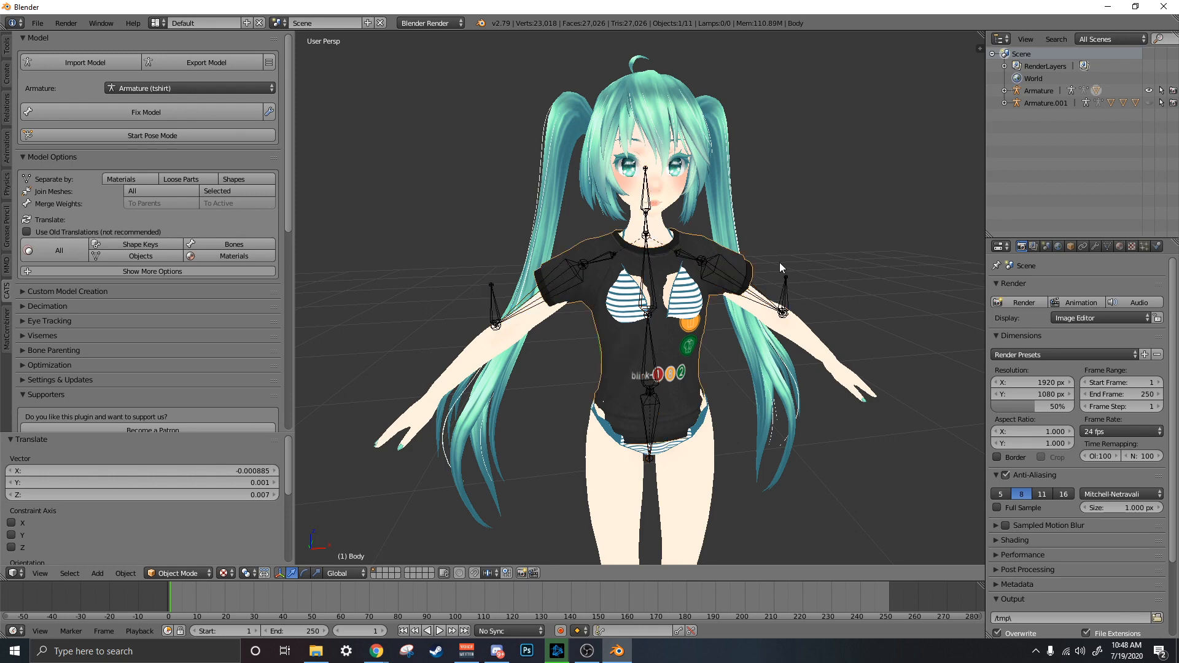
{"action": "middle_click_drag", "start_coordinate": [702, 365], "coordinate": [668, 374]}
{"action": "scroll", "coordinate": [657, 357], "scroll_direction": "up", "scroll_amount": 2}
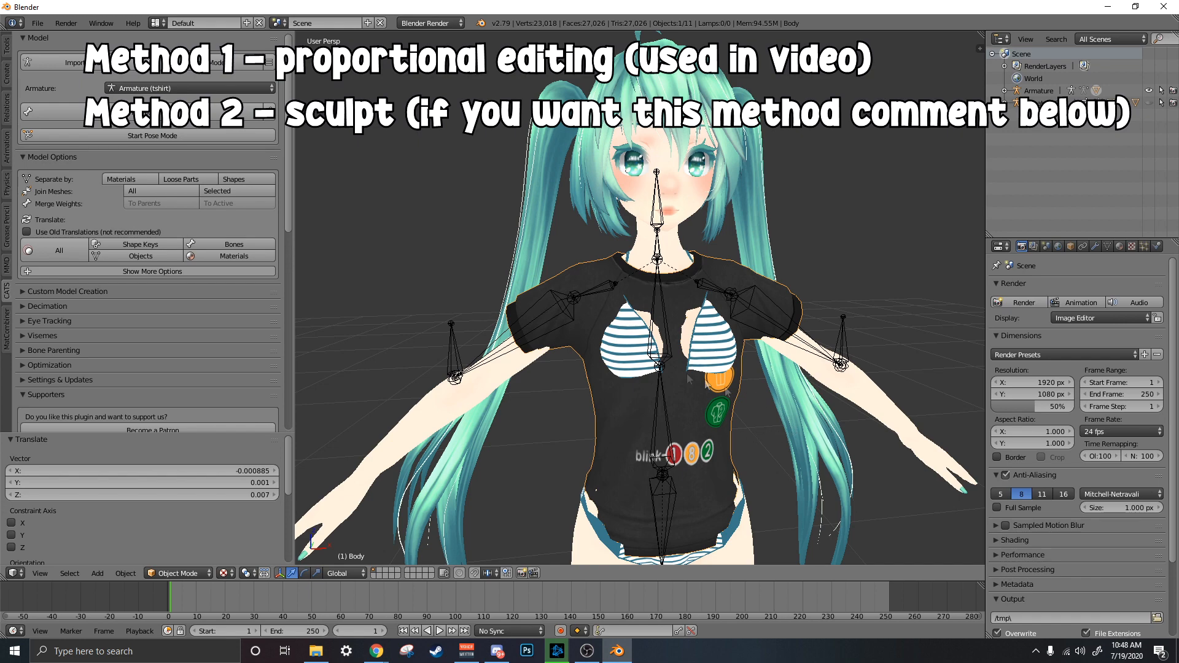
{"action": "key", "text": "Tab"}
- Select a single vertex on the front of the shirt mesh, just below the chest
{"action": "middle_click_drag", "start_coordinate": [587, 362], "coordinate": [617, 396]}
{"action": "right_click", "coordinate": [680, 411]}
{"action": "right_click", "coordinate": [673, 409]}
{"action": "right_click", "coordinate": [704, 427]}
{"action": "right_click", "coordinate": [744, 403]}
{"action": "right_click", "coordinate": [744, 389]}
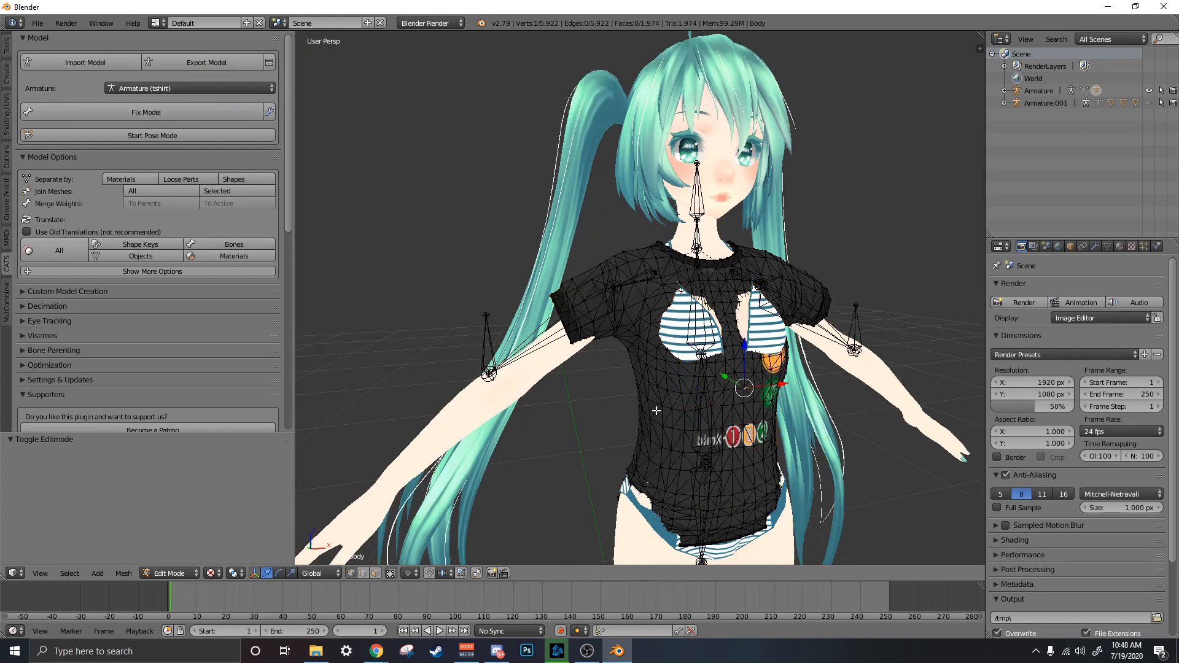
- Select a face on the shirt's lower front in face mode, return to vertex selection, and enable proportional editing
{"action": "left_click", "coordinate": [376, 573]}
{"action": "right_click", "coordinate": [669, 424]}
{"action": "left_click", "coordinate": [351, 573]}
{"action": "middle_click_drag", "start_coordinate": [708, 432], "coordinate": [402, 534]}
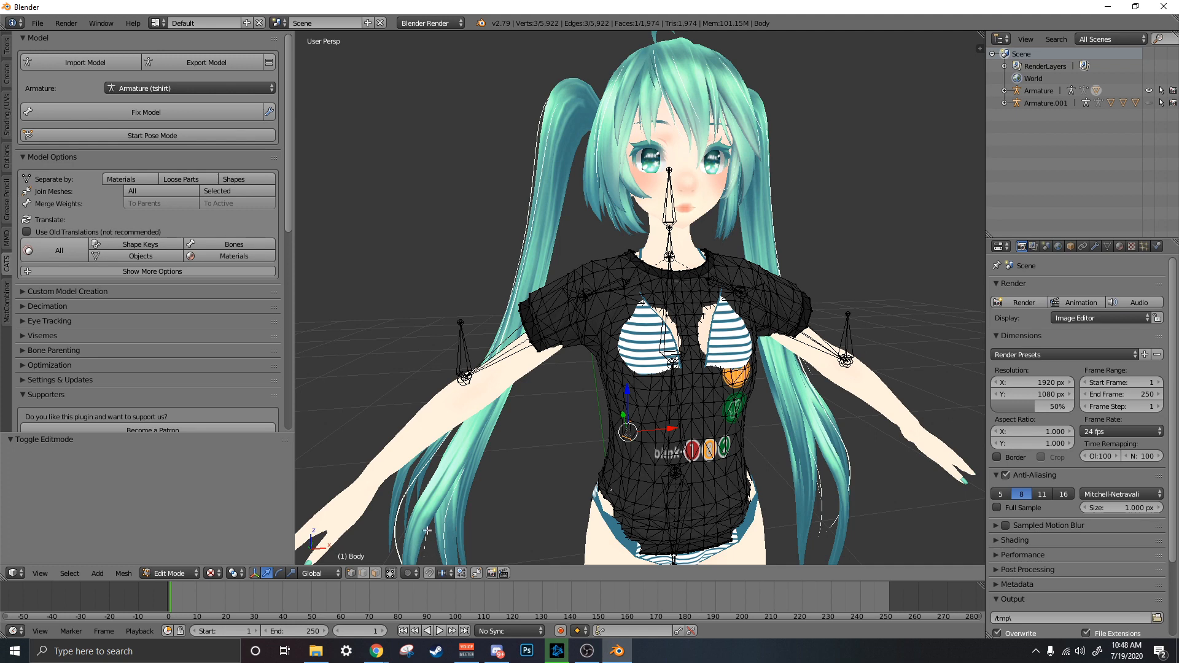
{"action": "left_click", "coordinate": [407, 574]}
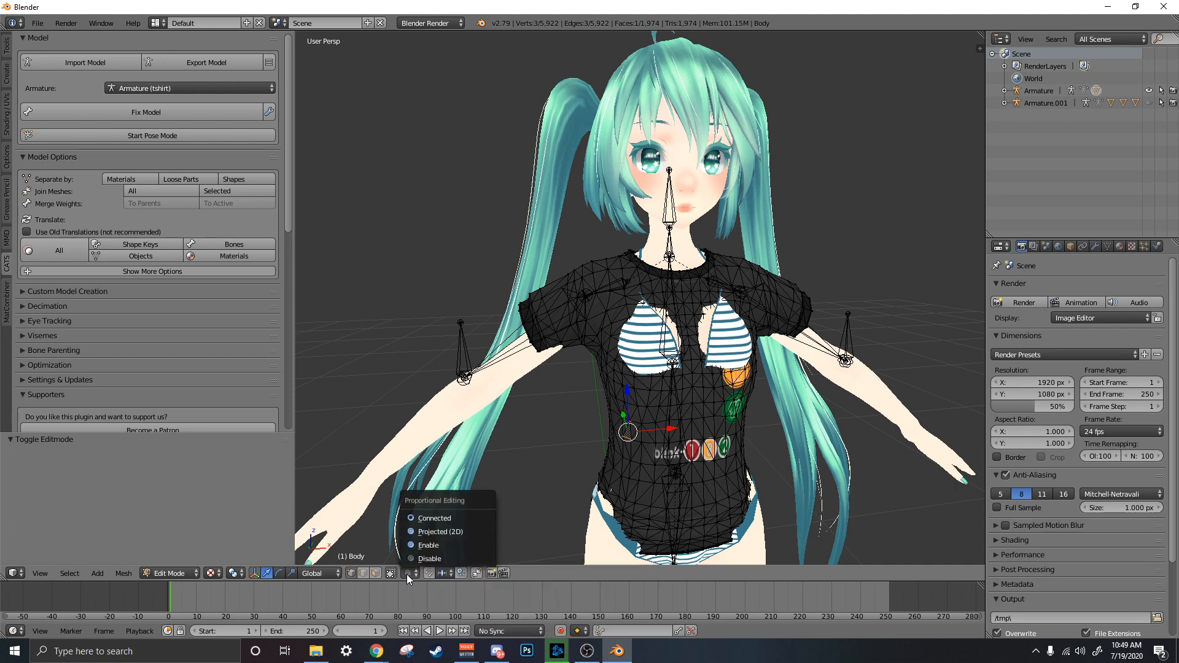
{"action": "left_click", "coordinate": [430, 545]}
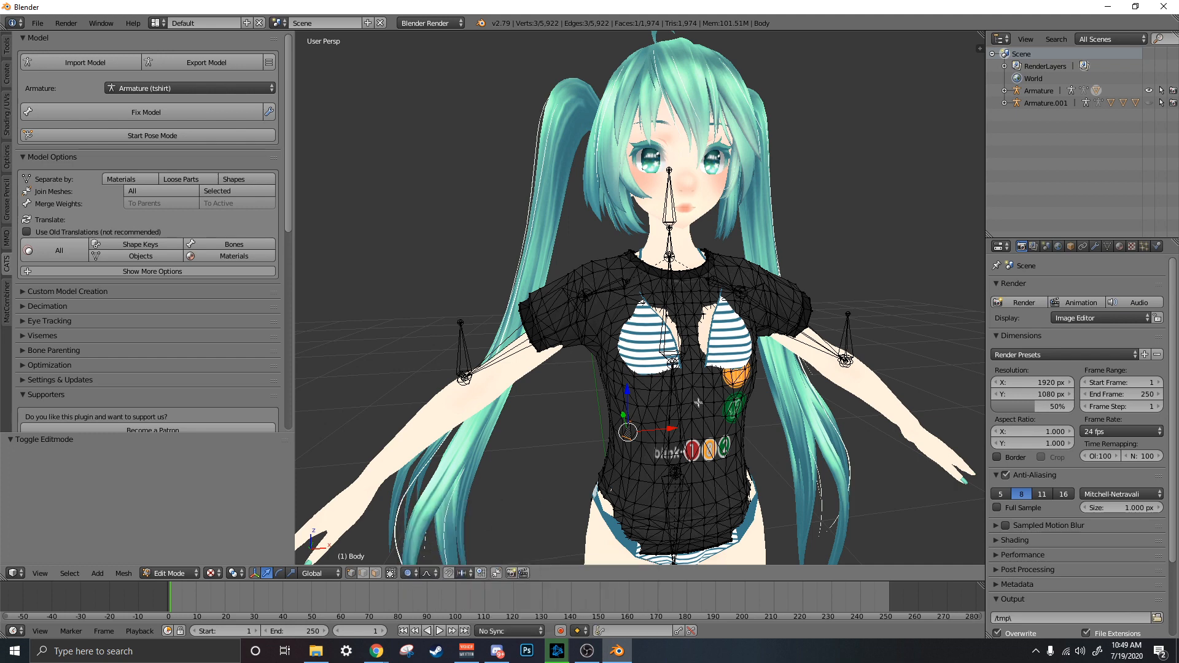
- Pull a vertex on the shirt's front below the chest about 0.004 forward along Y, with the proportional size reduced to 0.11
{"action": "right_click", "coordinate": [694, 411]}
{"action": "mouse_move", "coordinate": [748, 427]}
{"action": "middle_mouse_down"}
{"action": "mouse_move", "coordinate": [774, 425]}
{"action": "mouse_move", "coordinate": [744, 423]}
{"action": "middle_mouse_up"}
{"action": "key", "text": "g"}
{"action": "key", "text": "y"}
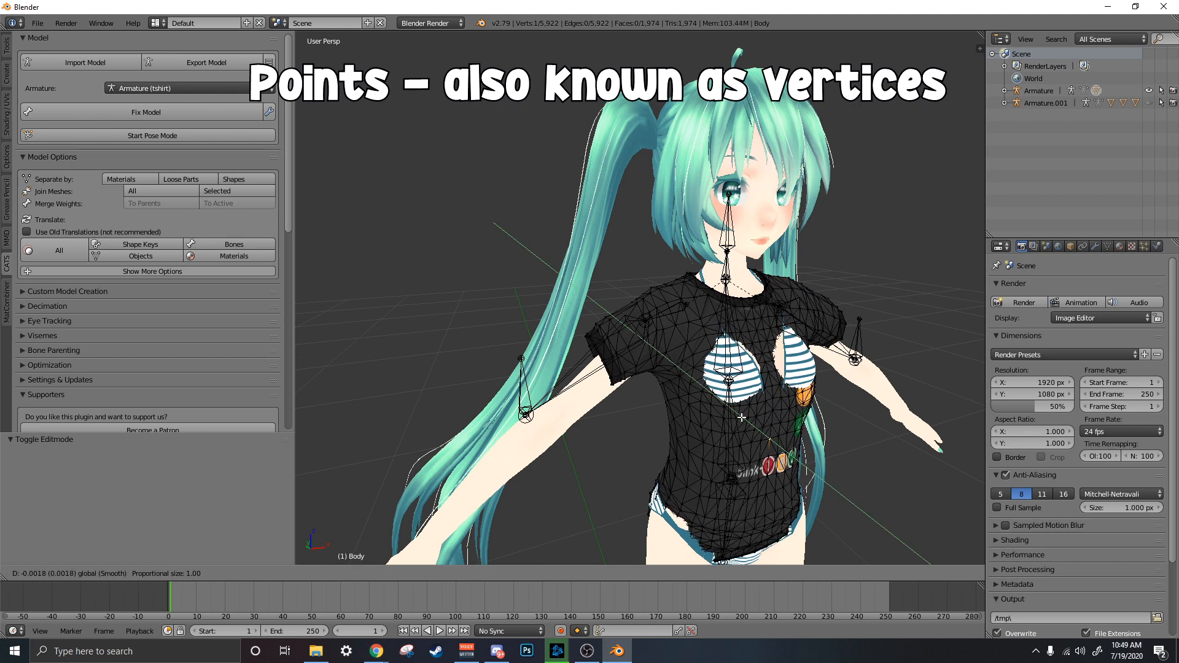
{"action": "scroll", "coordinate": [741, 420], "scroll_direction": "up", "scroll_amount": 13}
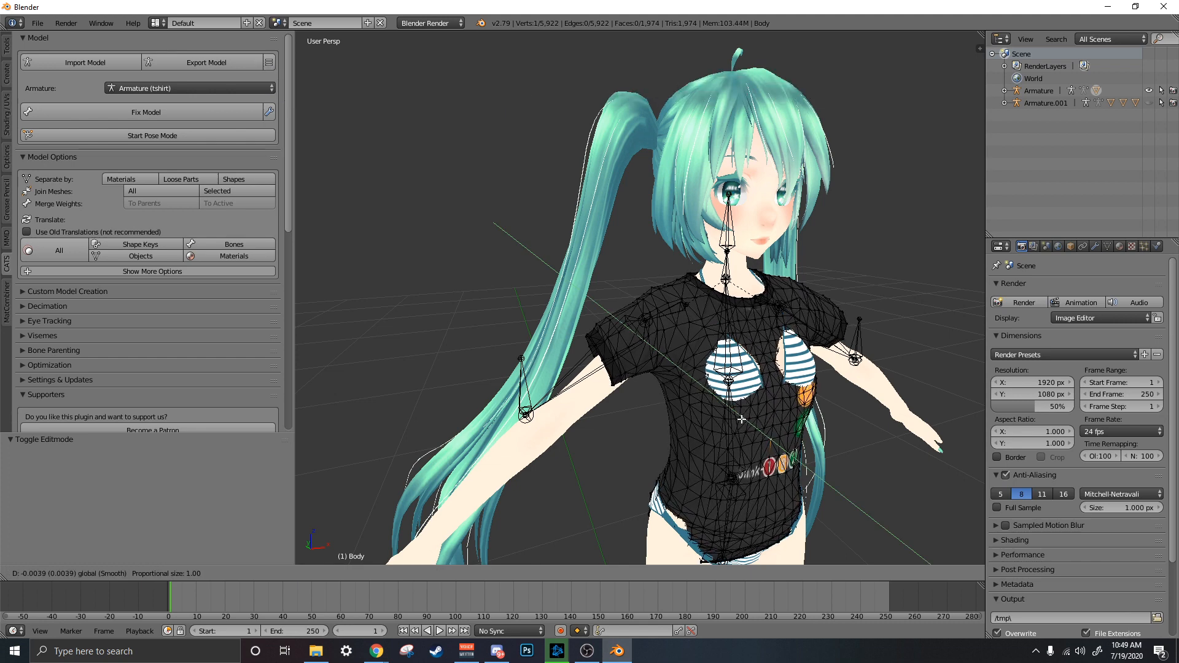
{"action": "scroll", "coordinate": [741, 420], "scroll_direction": "up", "scroll_amount": 4}
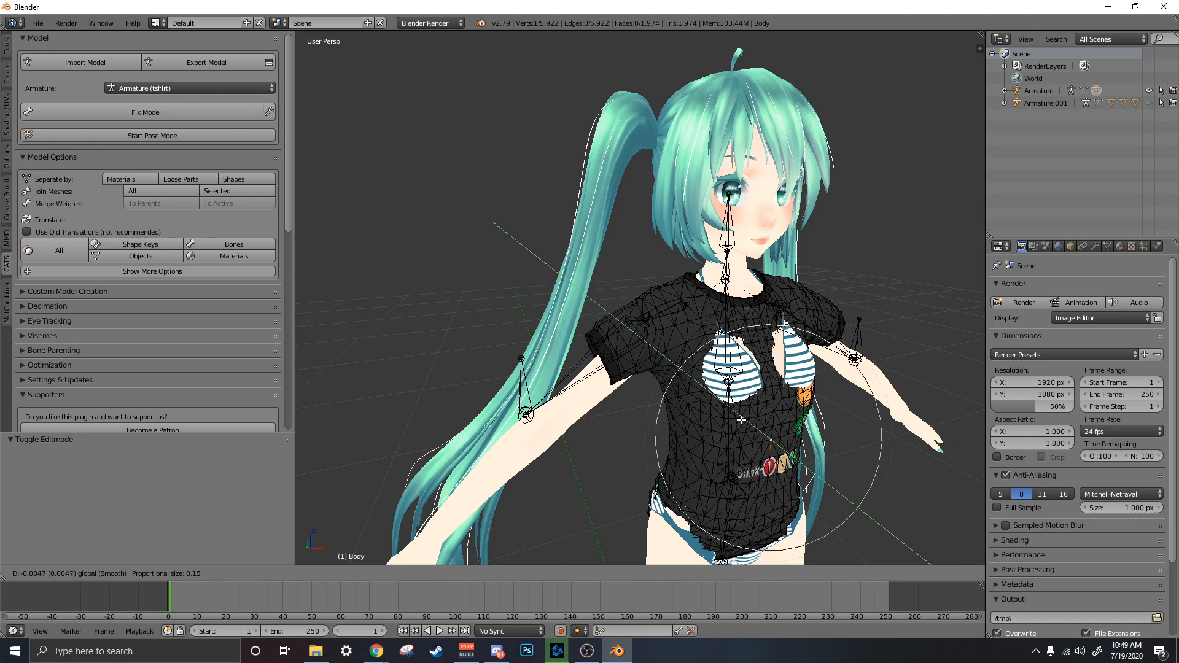
{"action": "scroll", "coordinate": [741, 419], "scroll_direction": "up", "scroll_amount": 5}
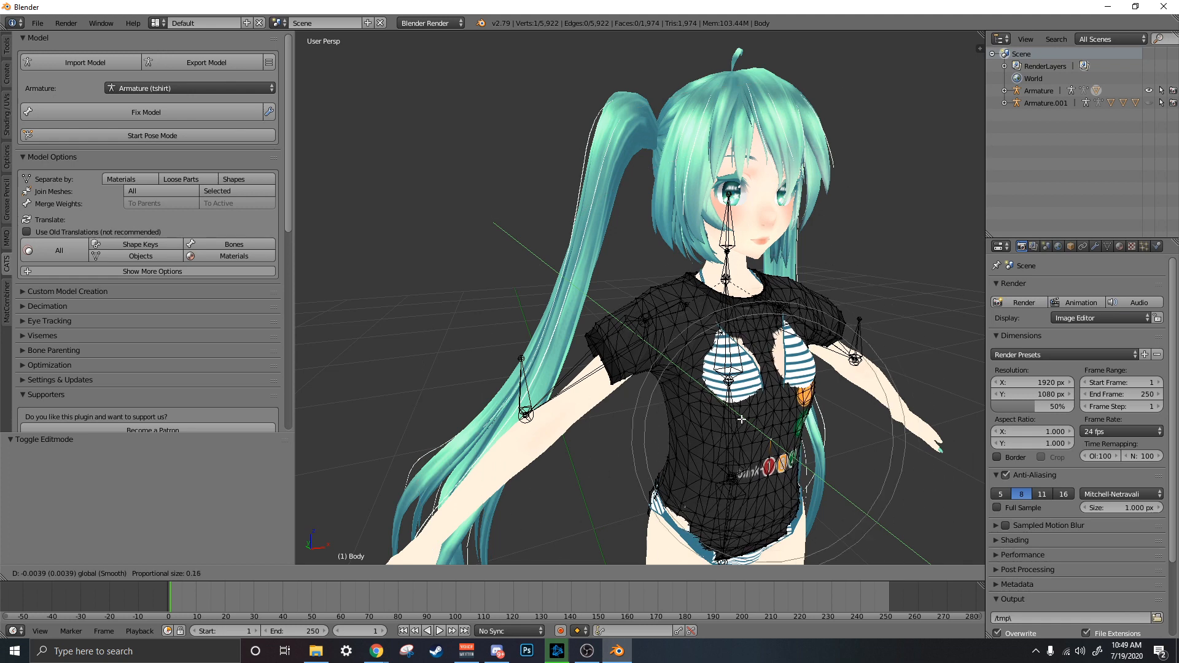
{"action": "scroll", "coordinate": [742, 419], "scroll_direction": "up", "scroll_amount": 1}
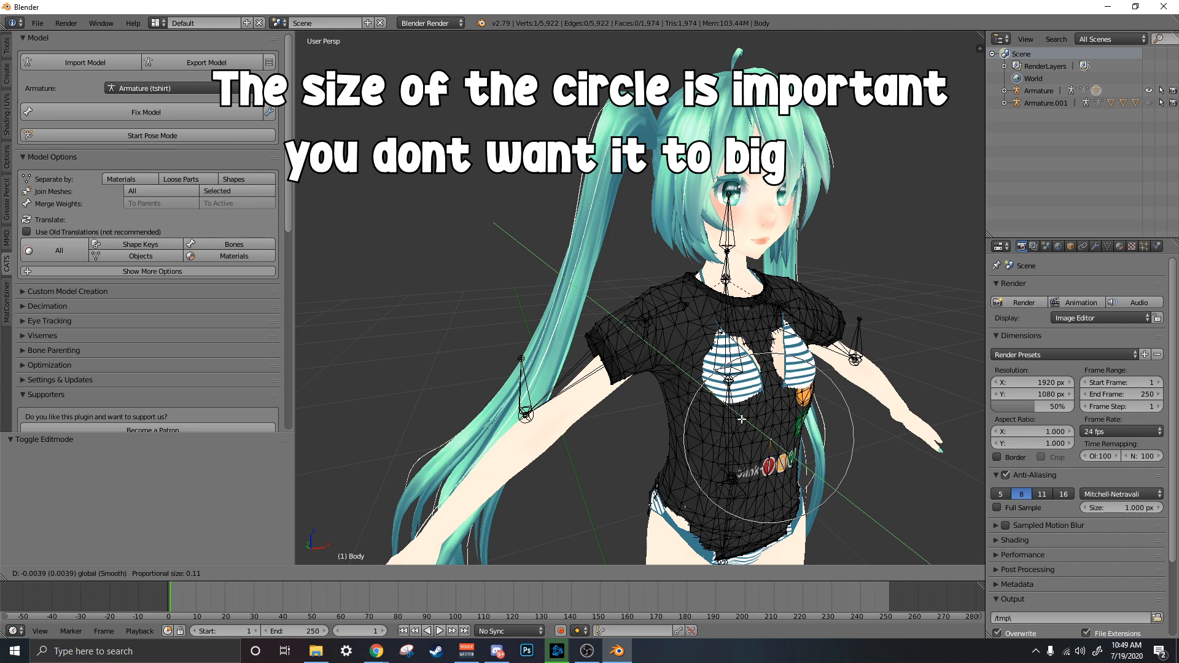
{"action": "left_click", "coordinate": [742, 420]}
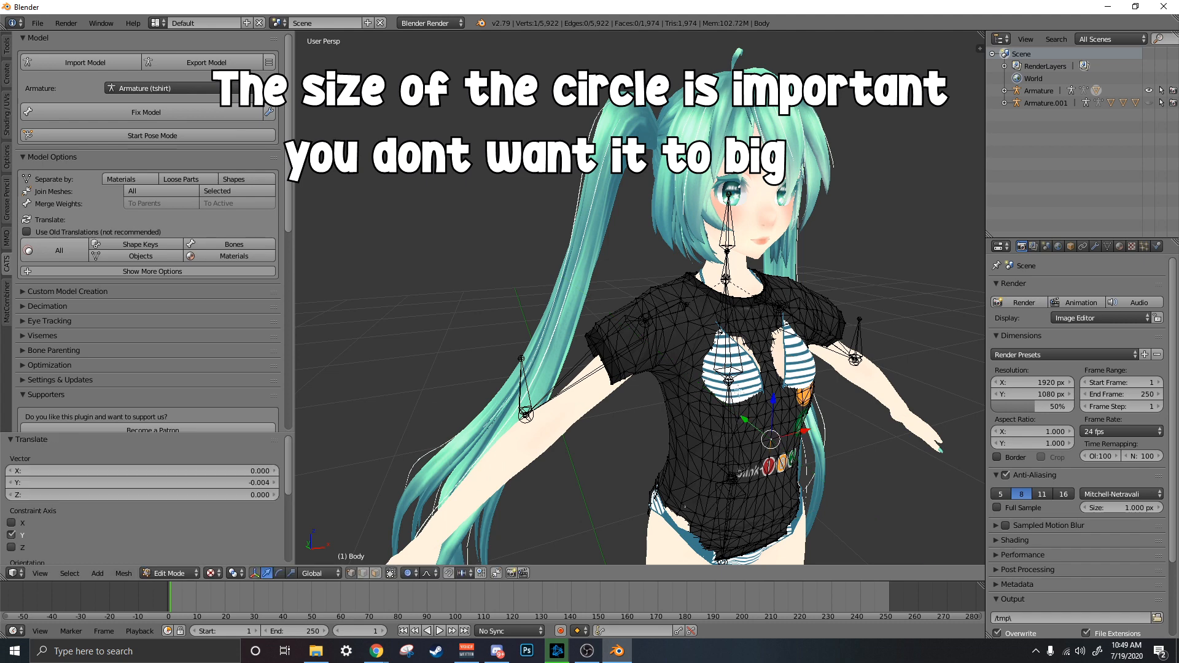
- Pull the shirt's front over the character's right breast forward along Y with proportional editing
{"action": "scroll", "coordinate": [741, 420], "scroll_direction": "up", "scroll_amount": 3}
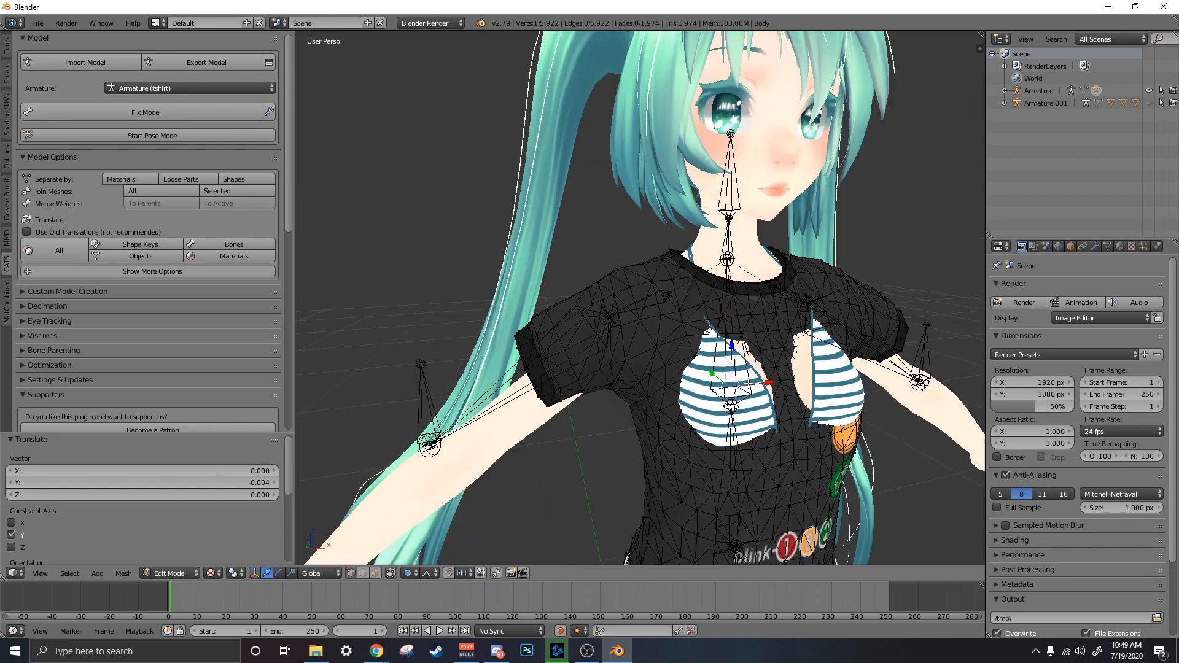
{"action": "middle_click_drag", "start_coordinate": [741, 420], "coordinate": [713, 423]}
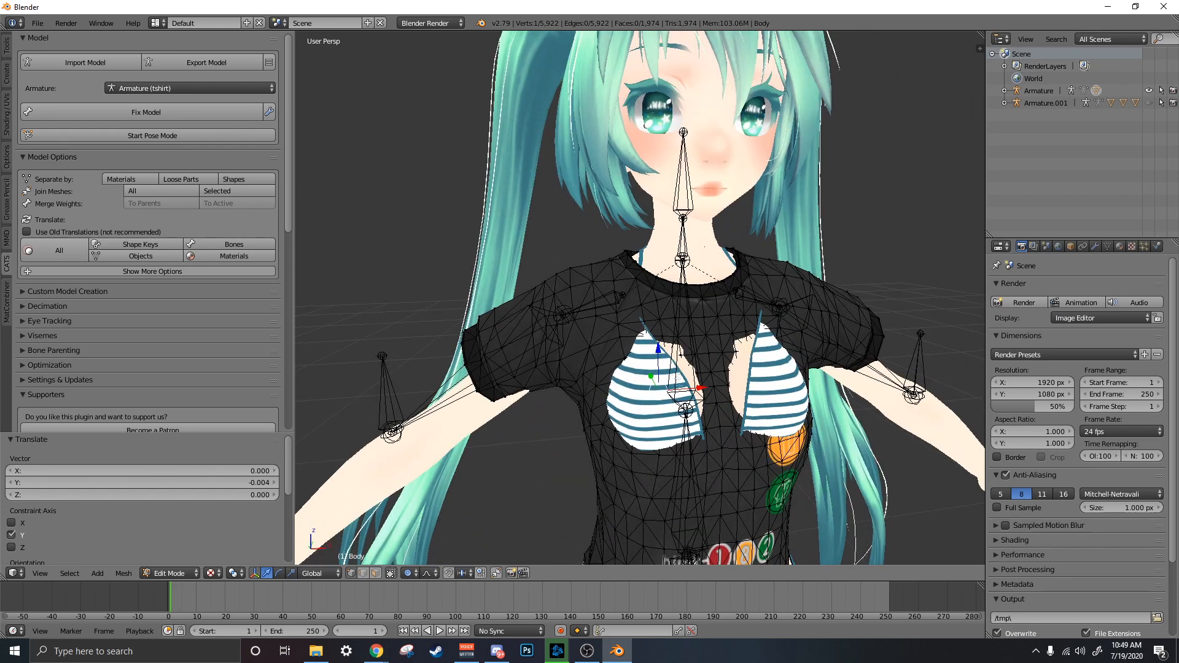
{"action": "middle_click_drag", "start_coordinate": [651, 383], "coordinate": [701, 399]}
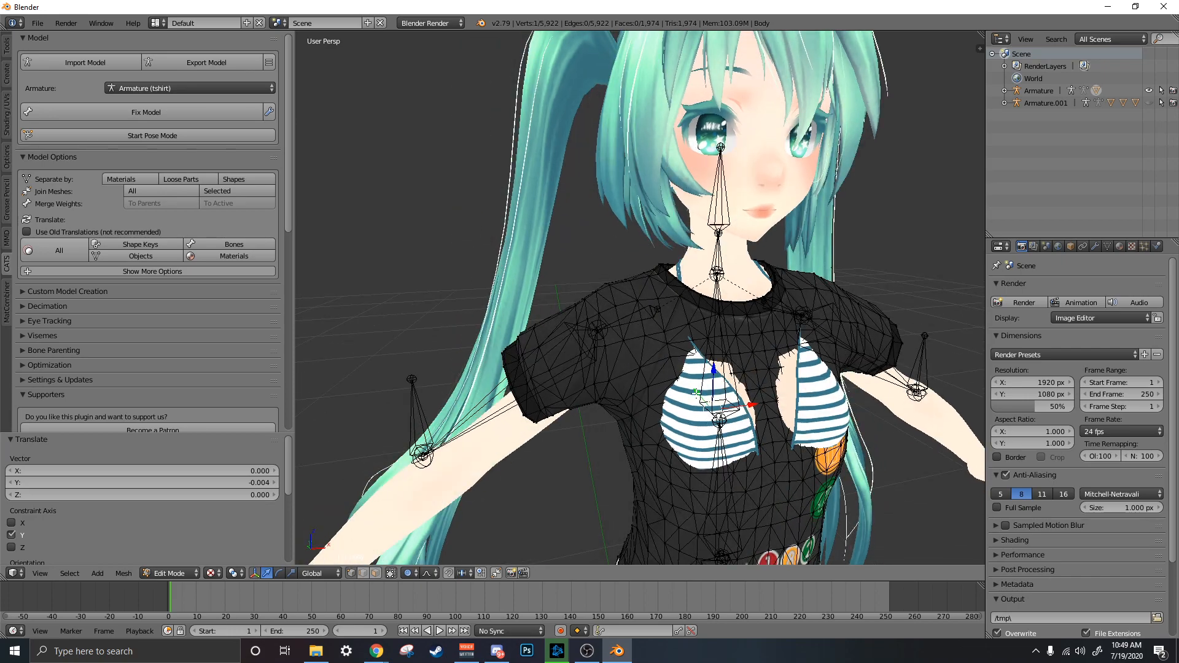
{"action": "middle_click_drag", "start_coordinate": [698, 410], "coordinate": [748, 441]}
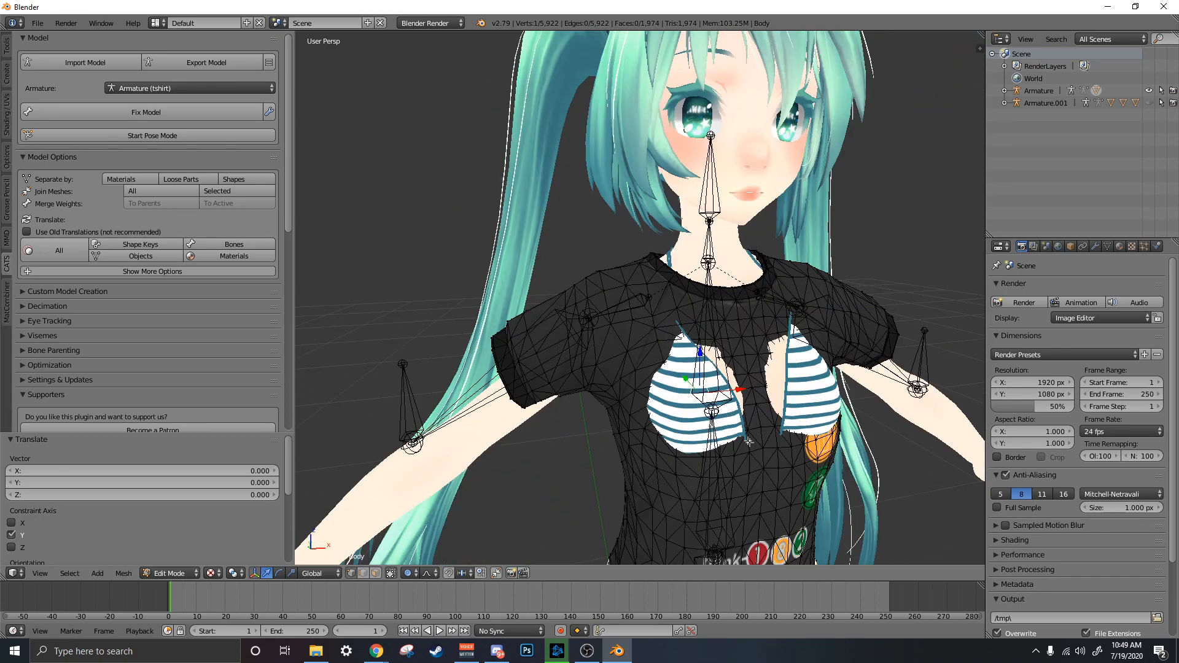
{"action": "middle_click_drag", "start_coordinate": [697, 399], "coordinate": [753, 393]}
{"action": "key", "text": "g"}
{"action": "key", "text": "y"}
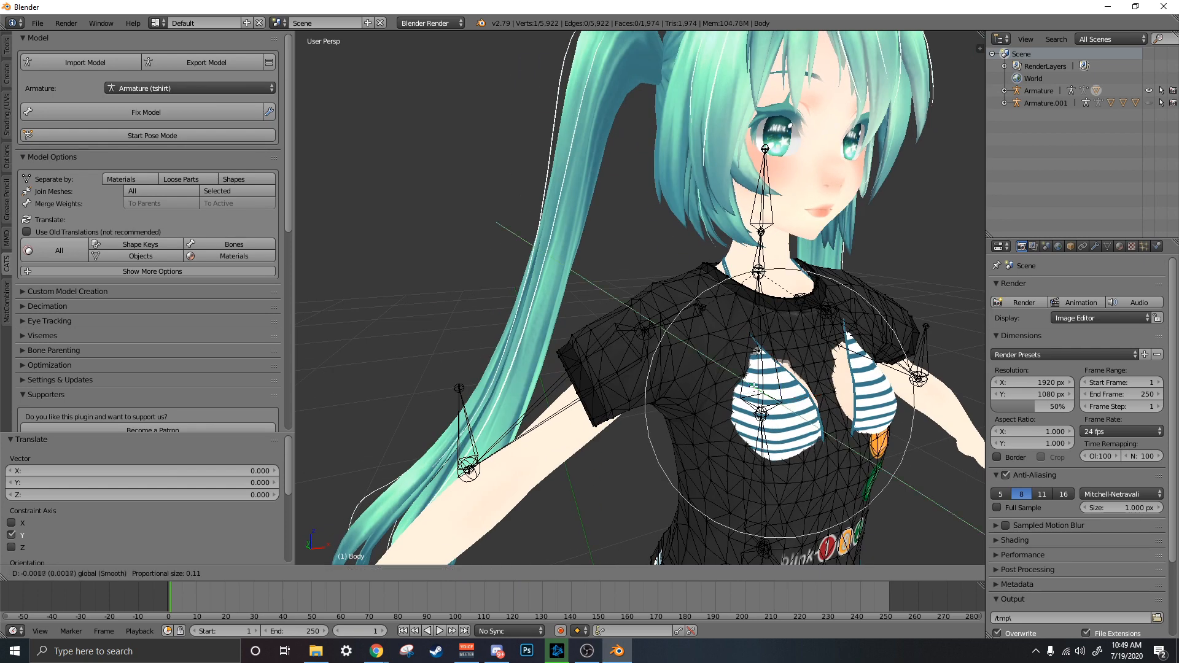
{"action": "key", "text": "Return"}
- Pull more chest vertices forward along Y, the last by about 0.008, until the shirt covers both breasts
{"action": "right_click", "coordinate": [771, 415]}
{"action": "left_click_drag", "start_coordinate": [738, 396], "coordinate": [776, 398]}
{"action": "right_click", "coordinate": [792, 410]}
{"action": "middle_click_drag", "start_coordinate": [832, 406], "coordinate": [775, 406]}
{"action": "right_click", "coordinate": [724, 397]}
{"action": "mouse_move", "coordinate": [717, 379]}
{"action": "left_mouse_down"}
{"action": "mouse_move", "coordinate": [724, 393]}
{"action": "mouse_move", "coordinate": [706, 392]}
{"action": "mouse_move", "coordinate": [718, 396]}
{"action": "left_mouse_up"}
{"action": "right_click", "coordinate": [699, 397]}
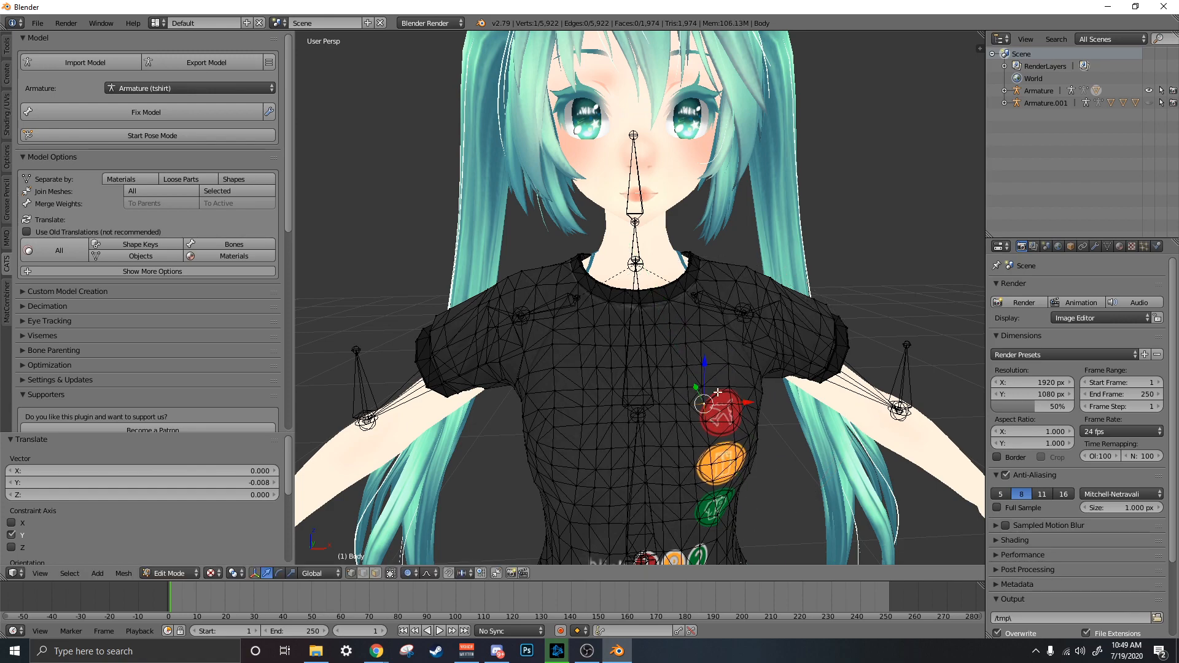
- Lower the underside of the left sleeve about 0.017 along Z so it encloses the arm
{"action": "middle_click_drag", "start_coordinate": [717, 392], "coordinate": [686, 397]}
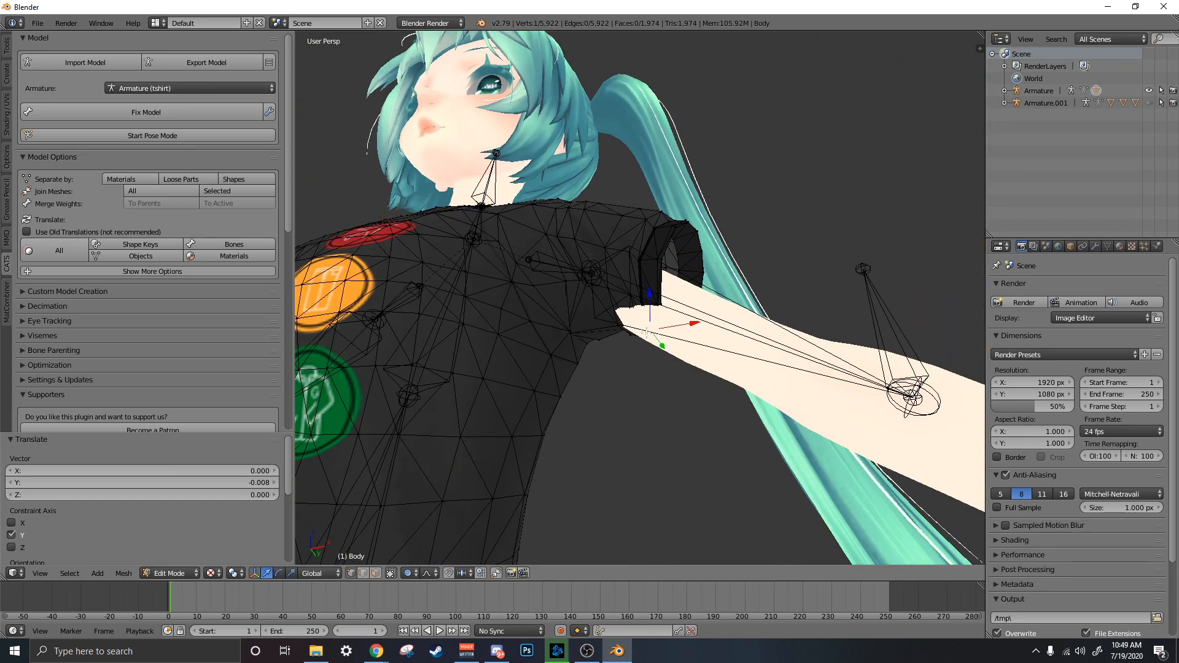
{"action": "middle_click_drag", "start_coordinate": [661, 340], "coordinate": [648, 341]}
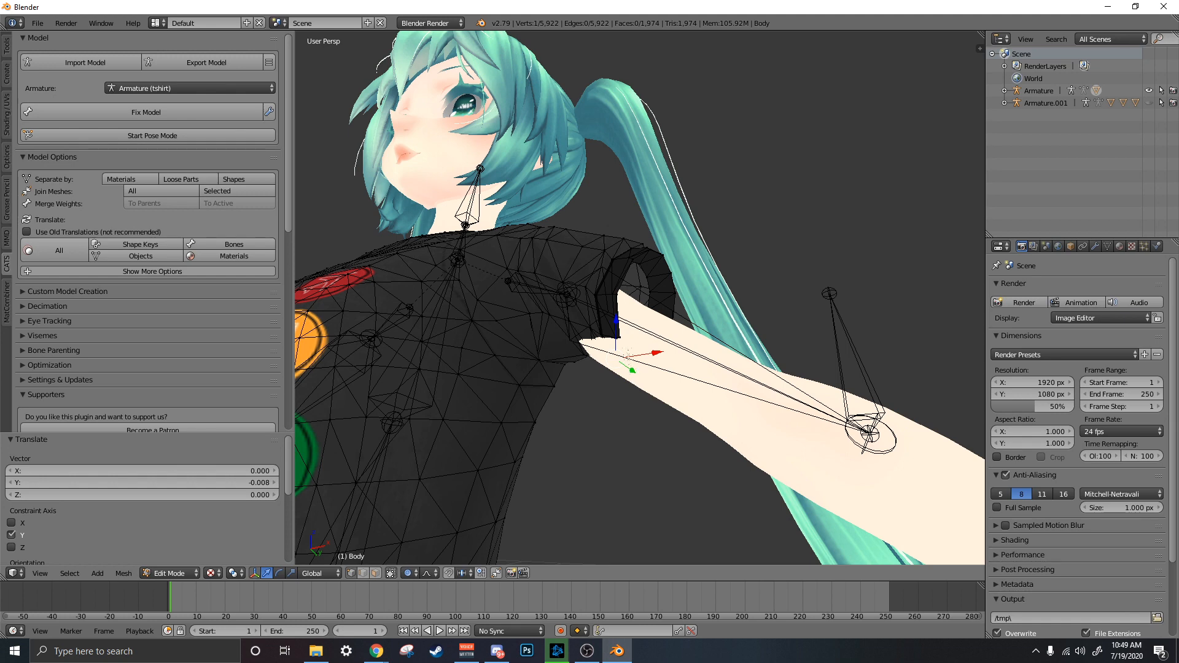
{"action": "key", "text": "g"}
{"action": "key", "text": "z"}
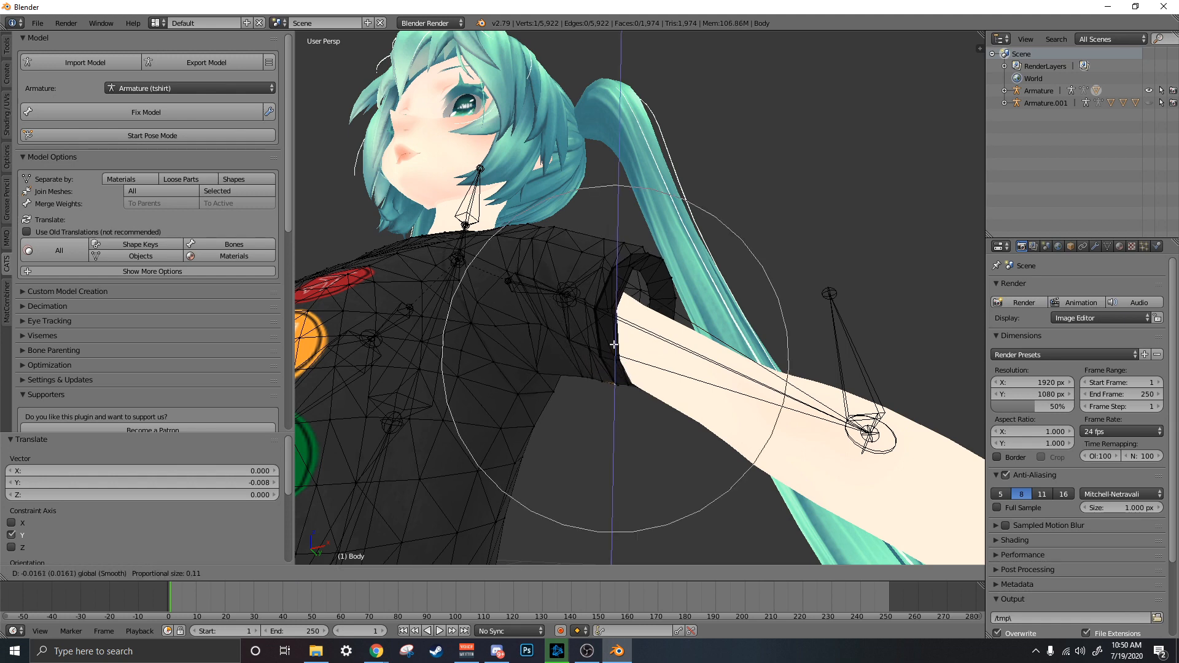
{"action": "left_click", "coordinate": [615, 346]}
- Lower the top of the left sleeve about 0.022 along Z, closer to the arm
{"action": "middle_click_drag", "start_coordinate": [615, 346], "coordinate": [606, 350]}
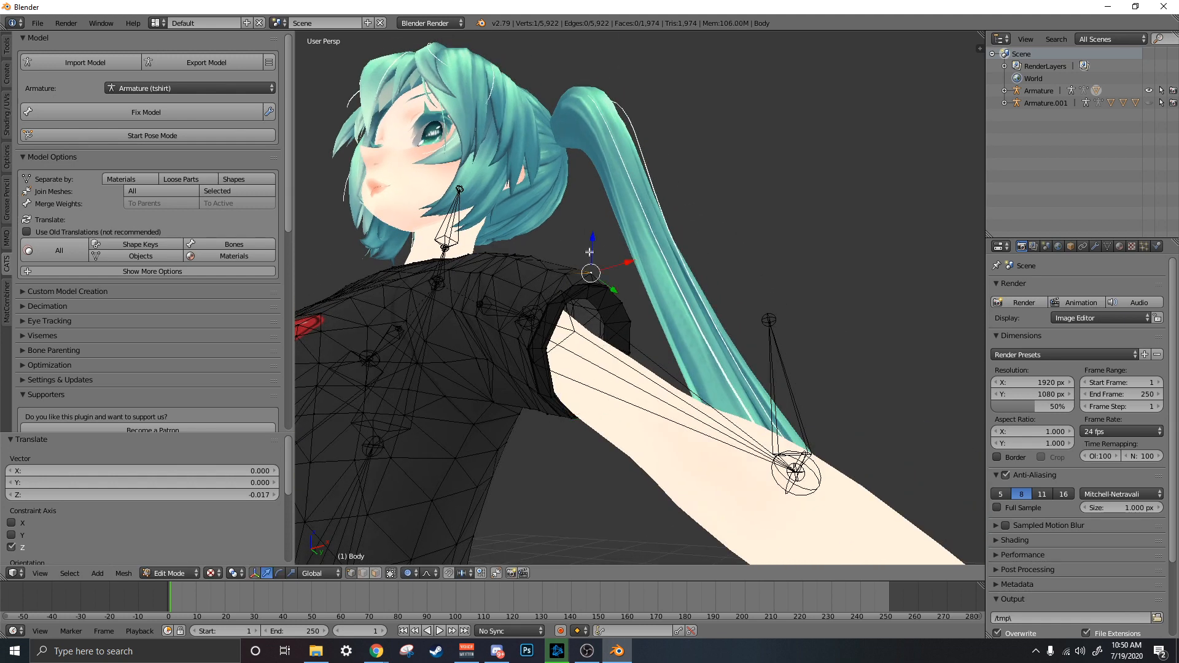
{"action": "key", "text": "g"}
{"action": "key", "text": "z"}
{"action": "left_click", "coordinate": [510, 259]}
- Lower the right sleeve's underside below the arm and bring its top down about 0.016 along Z
{"action": "middle_click_drag", "start_coordinate": [510, 259], "coordinate": [686, 191]}
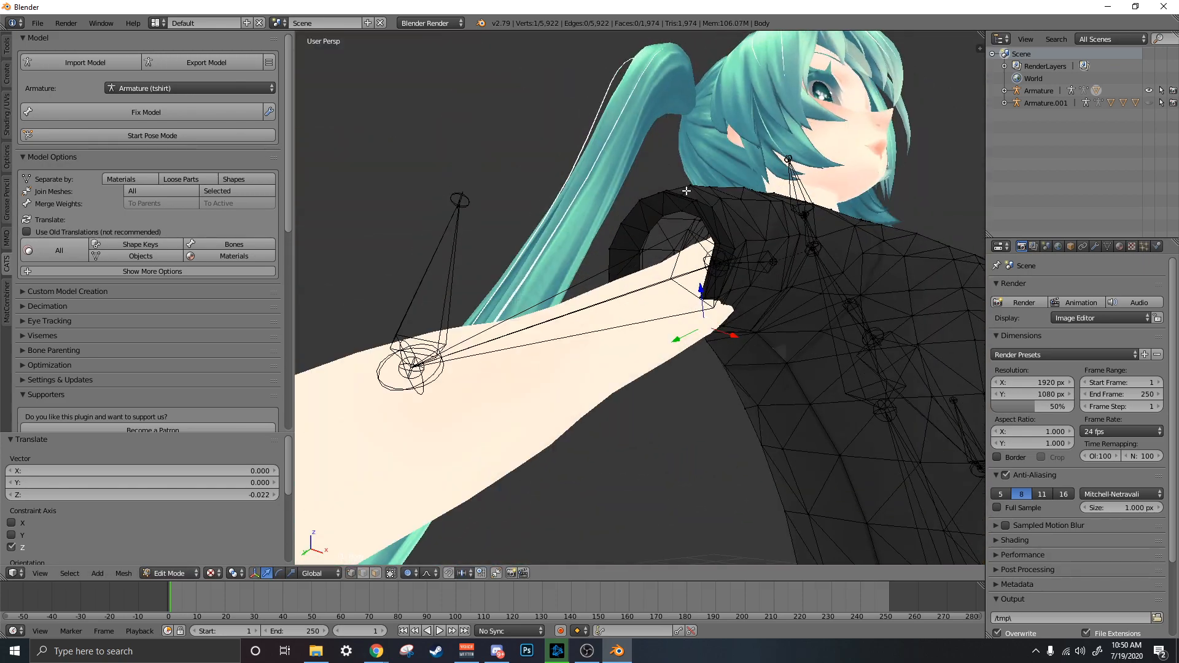
{"action": "left_click_drag", "start_coordinate": [703, 291], "coordinate": [709, 343]}
{"action": "right_click", "coordinate": [668, 200]}
{"action": "left_click_drag", "start_coordinate": [664, 178], "coordinate": [664, 205]}
{"action": "middle_click_drag", "start_coordinate": [664, 205], "coordinate": [628, 390]}
{"action": "middle_click_drag", "start_coordinate": [706, 454], "coordinate": [688, 560]}
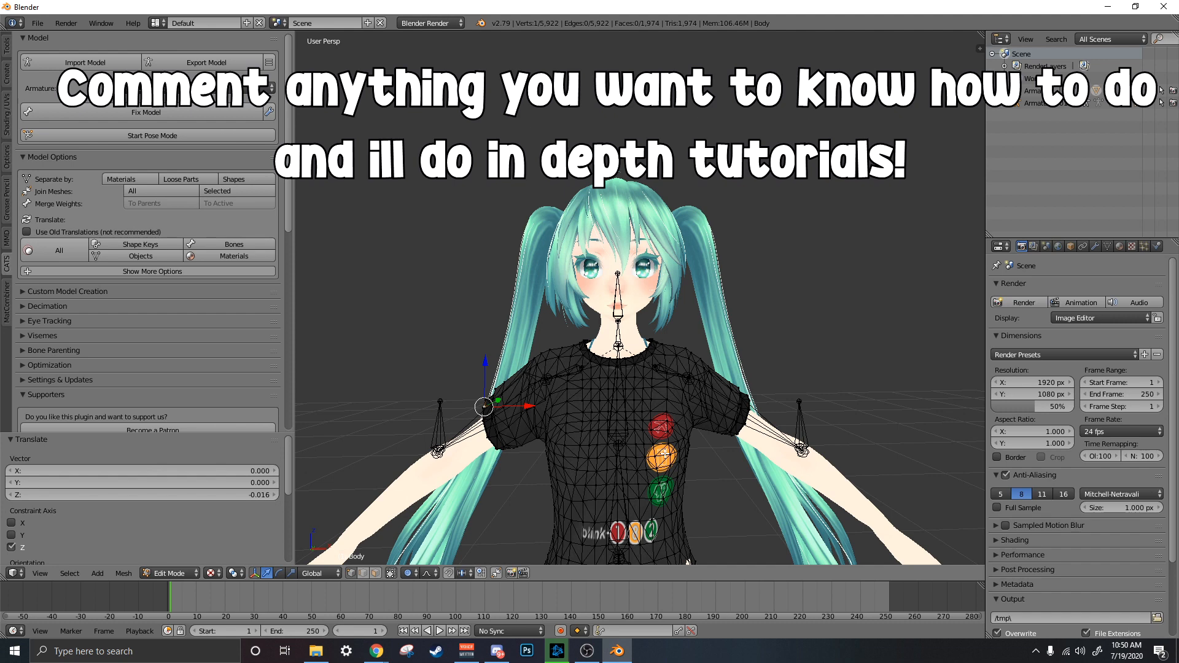
- Pull the shirt's hem over the character's right hip, moving it about -0.014 along X and -0.009 along Y
{"action": "key", "text": "Tab"}
{"action": "middle_click_drag", "start_coordinate": [645, 455], "coordinate": [664, 363]}
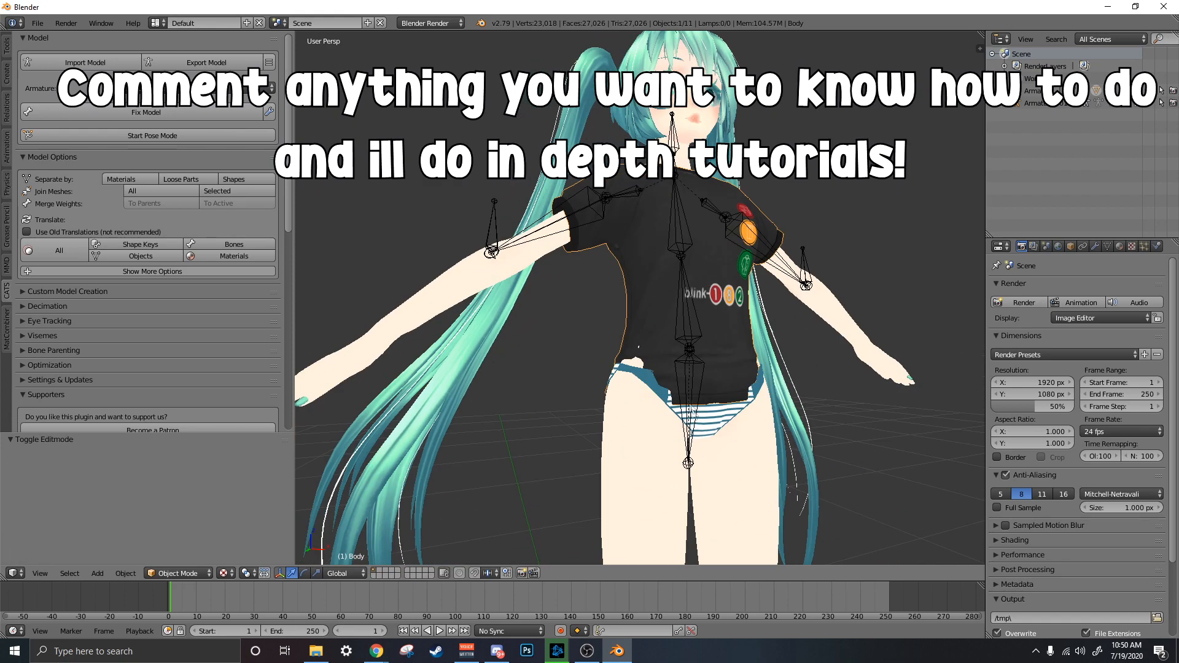
{"action": "key", "text": "Tab"}
{"action": "middle_click_drag", "start_coordinate": [655, 248], "coordinate": [698, 385]}
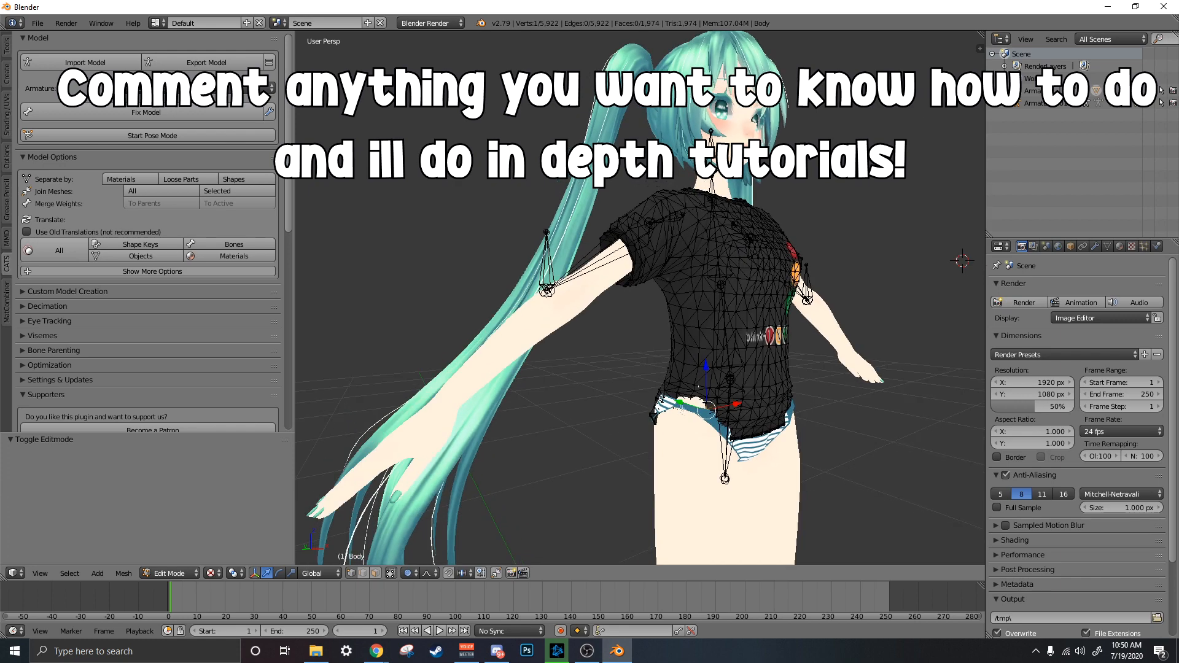
{"action": "scroll", "coordinate": [699, 403], "scroll_direction": "up", "scroll_amount": 3}
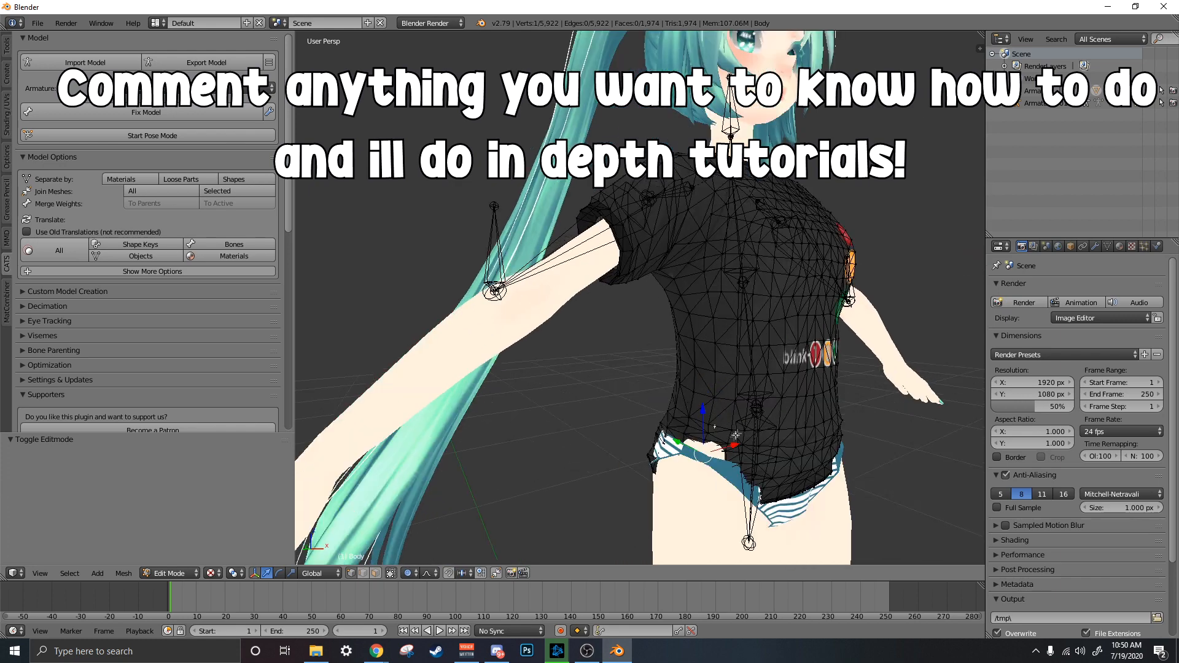
{"action": "key", "text": "g"}
{"action": "left_click", "coordinate": [727, 483]}
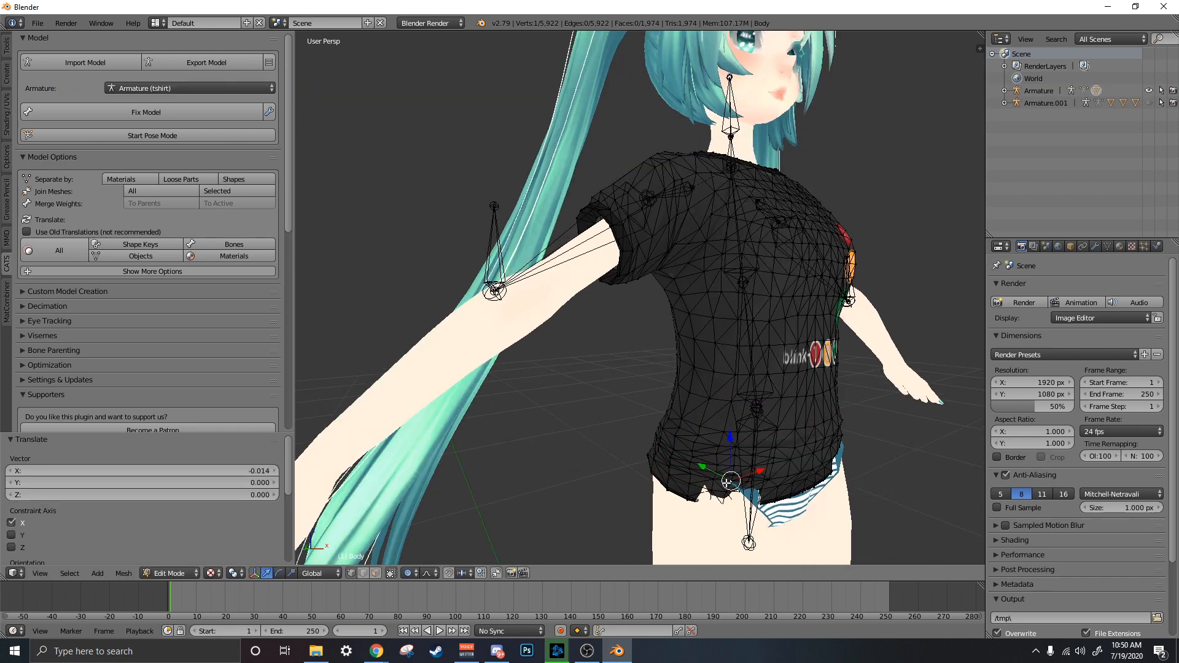
{"action": "key", "text": "g"}
{"action": "key", "text": "y"}
{"action": "left_click", "coordinate": [730, 478]}
- Pull the shirt's hem over the character's left hip, adjusting it along Y and moving a side vertex about 0.006 along X
{"action": "middle_click_drag", "start_coordinate": [779, 476], "coordinate": [694, 462]}
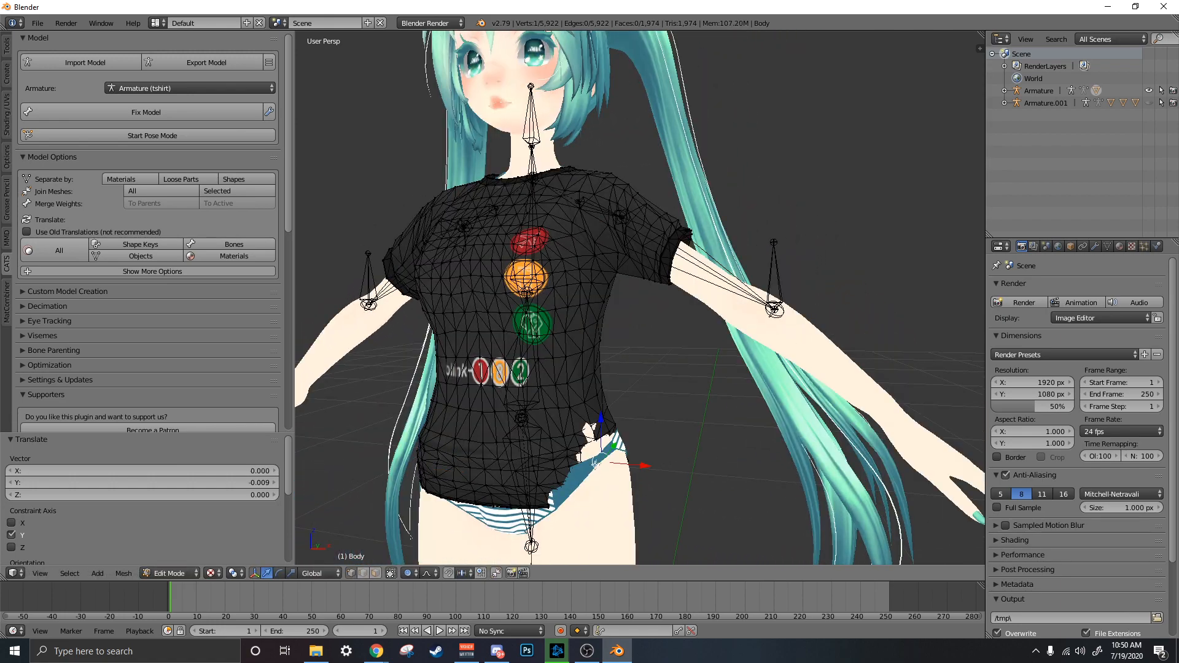
{"action": "key", "text": "g"}
{"action": "key", "text": "y"}
{"action": "left_click", "coordinate": [617, 470]}
{"action": "middle_click_drag", "start_coordinate": [617, 470], "coordinate": [580, 462]}
{"action": "right_click", "coordinate": [576, 449]}
{"action": "left_click_drag", "start_coordinate": [606, 457], "coordinate": [615, 458]}
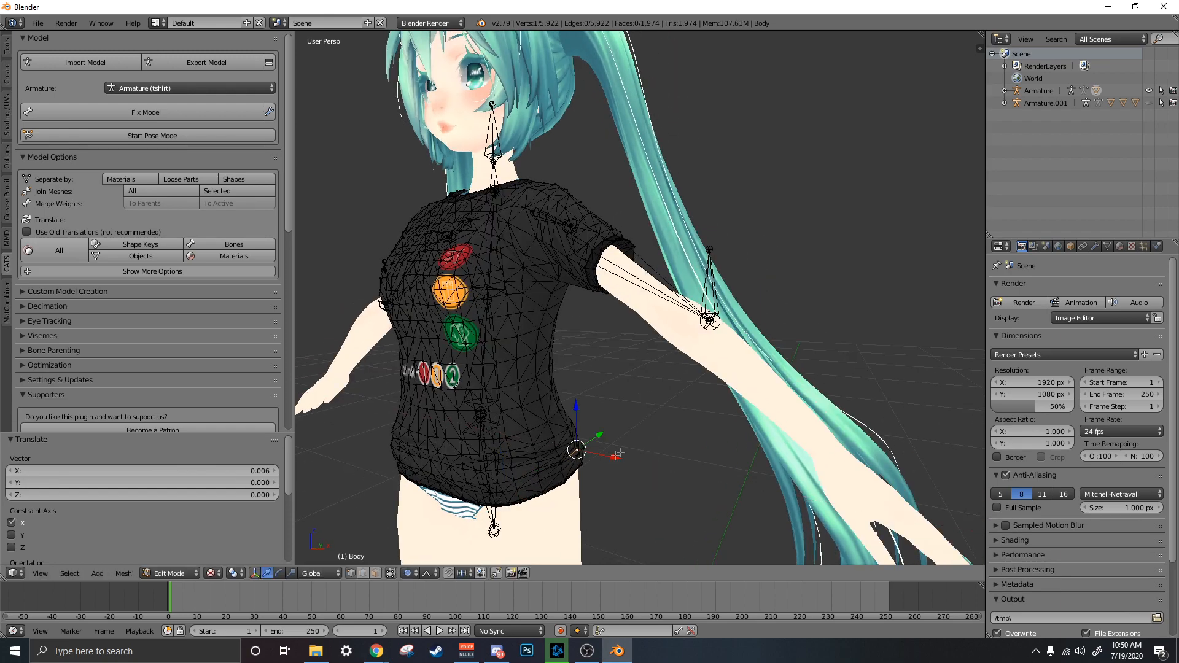
- Nudge two more vertices on the lower part of the shirt outward to refine its fit around the hips
{"action": "middle_click_drag", "start_coordinate": [615, 458], "coordinate": [457, 457]}
{"action": "scroll", "coordinate": [457, 457], "scroll_direction": "up", "scroll_amount": 4}
{"action": "right_click", "coordinate": [476, 427]}
{"action": "left_click_drag", "start_coordinate": [480, 438], "coordinate": [483, 442]}
{"action": "right_click", "coordinate": [599, 397]}
{"action": "left_click_drag", "start_coordinate": [629, 408], "coordinate": [637, 411]}
- Return to Object Mode and check the shirt's overall fit from the front
{"action": "middle_click_drag", "start_coordinate": [637, 412], "coordinate": [758, 396]}
{"action": "scroll", "coordinate": [758, 405], "scroll_direction": "down", "scroll_amount": 7}
{"action": "scroll", "coordinate": [762, 403], "scroll_direction": "up", "scroll_amount": 3}
{"action": "scroll", "coordinate": [758, 396], "scroll_direction": "down", "scroll_amount": 4}
{"action": "key", "text": "Tab"}
{"action": "scroll", "coordinate": [752, 407], "scroll_direction": "down", "scroll_amount": 2}
{"action": "scroll", "coordinate": [649, 457], "scroll_direction": "up", "scroll_amount": 2}
{"action": "scroll", "coordinate": [650, 457], "scroll_direction": "up", "scroll_amount": 2}
{"action": "right_click", "coordinate": [654, 360]}
{"action": "scroll", "coordinate": [683, 366], "scroll_direction": "down", "scroll_amount": 2}
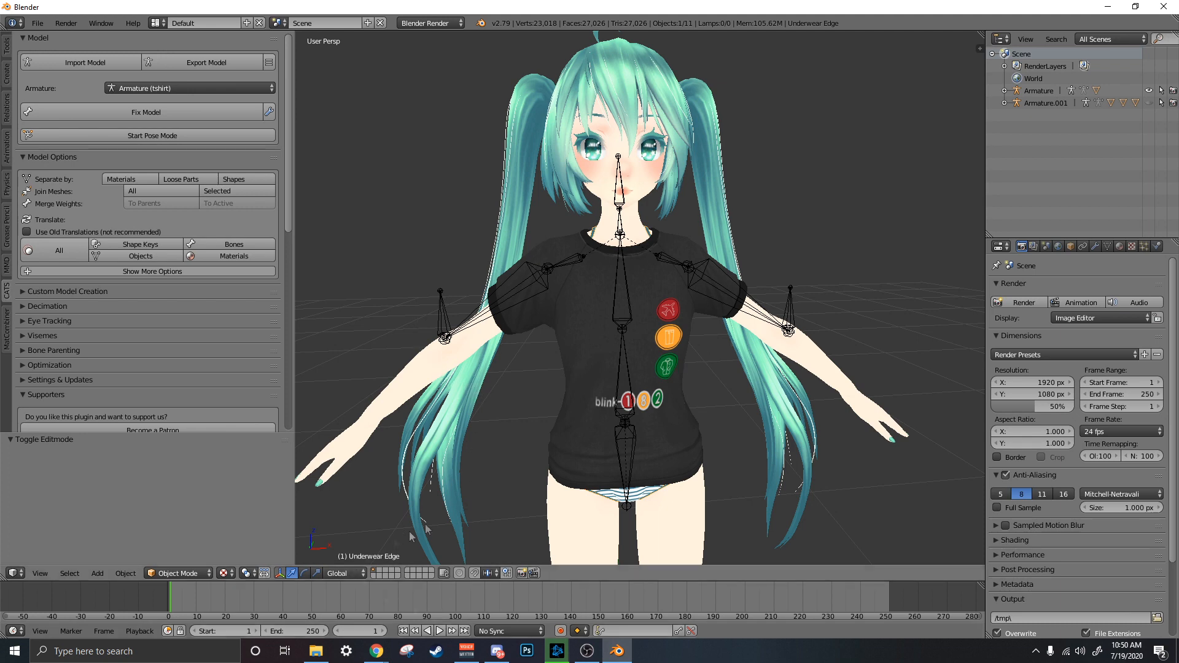
- Unhide the body's armature, Armature.001, and select it
{"action": "left_click", "coordinate": [1148, 103]}
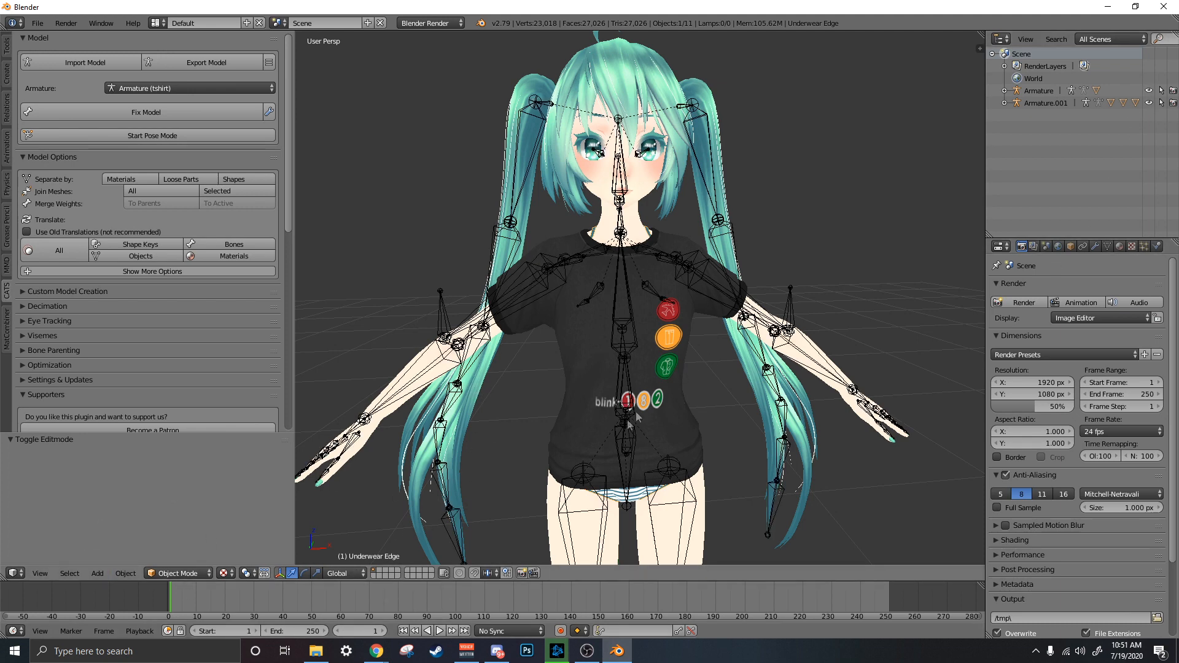
{"action": "right_click", "coordinate": [686, 372]}
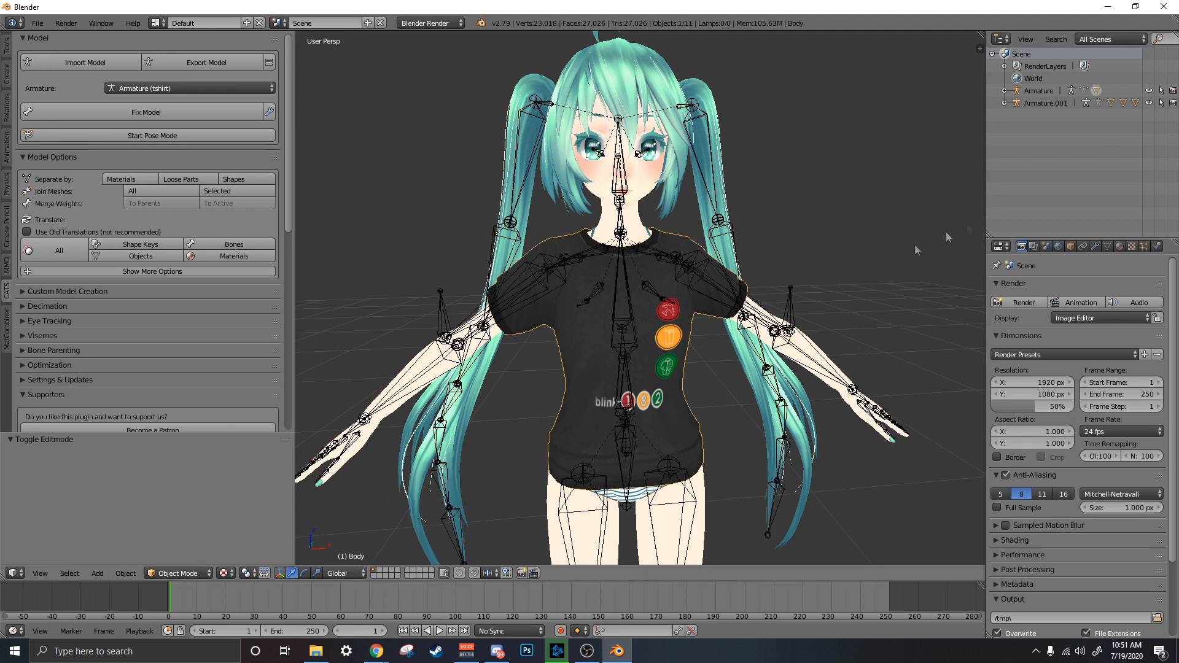
{"action": "right_click", "coordinate": [584, 540]}
- Test the Right arm bone's rotation in Pose Mode, cancel it, and select the shirt mesh in Object Mode
{"action": "left_click", "coordinate": [188, 573]}
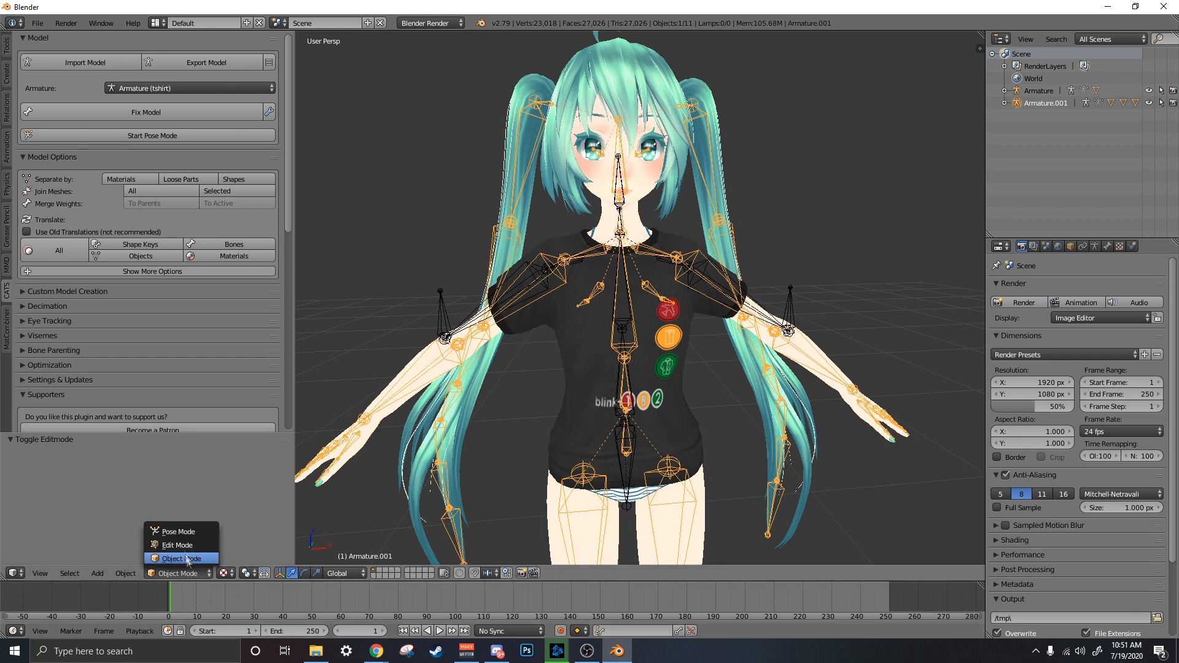
{"action": "left_click", "coordinate": [178, 532]}
{"action": "right_click", "coordinate": [522, 301]}
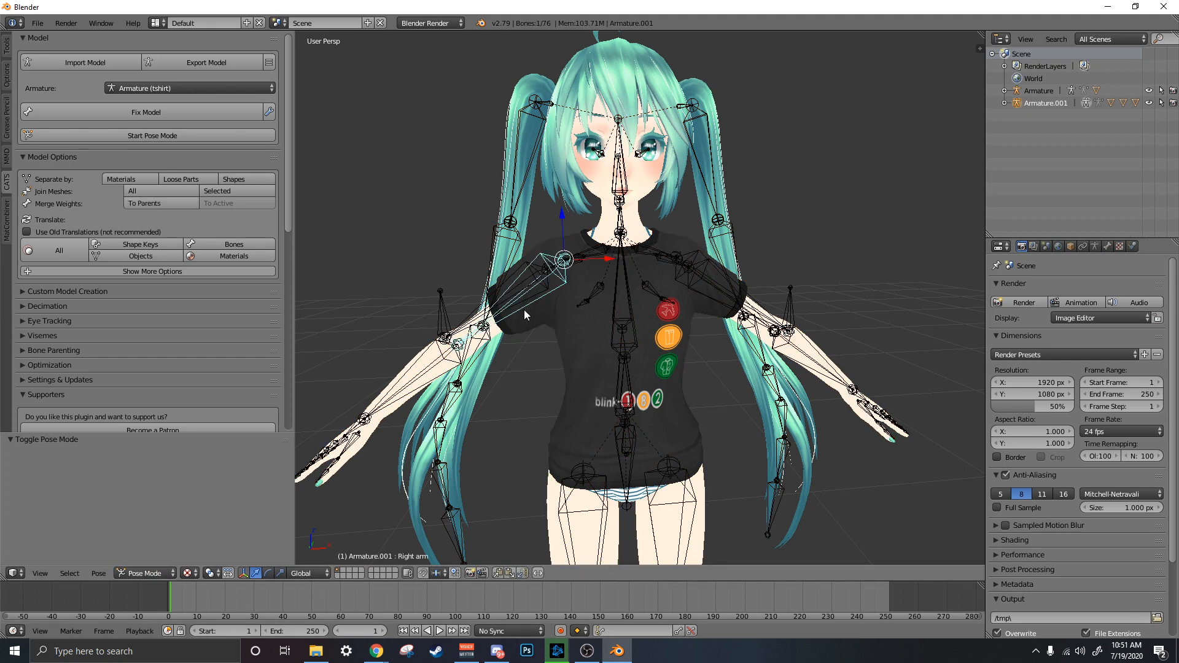
{"action": "key", "text": "r"}
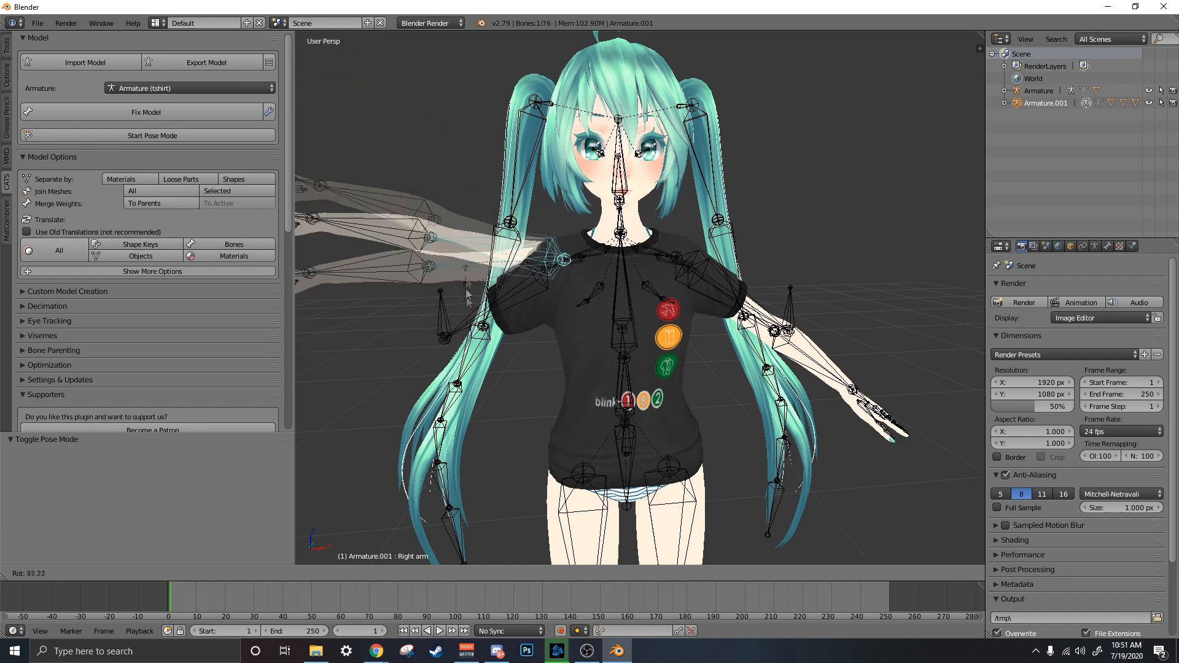
{"action": "right_click", "coordinate": [463, 274]}
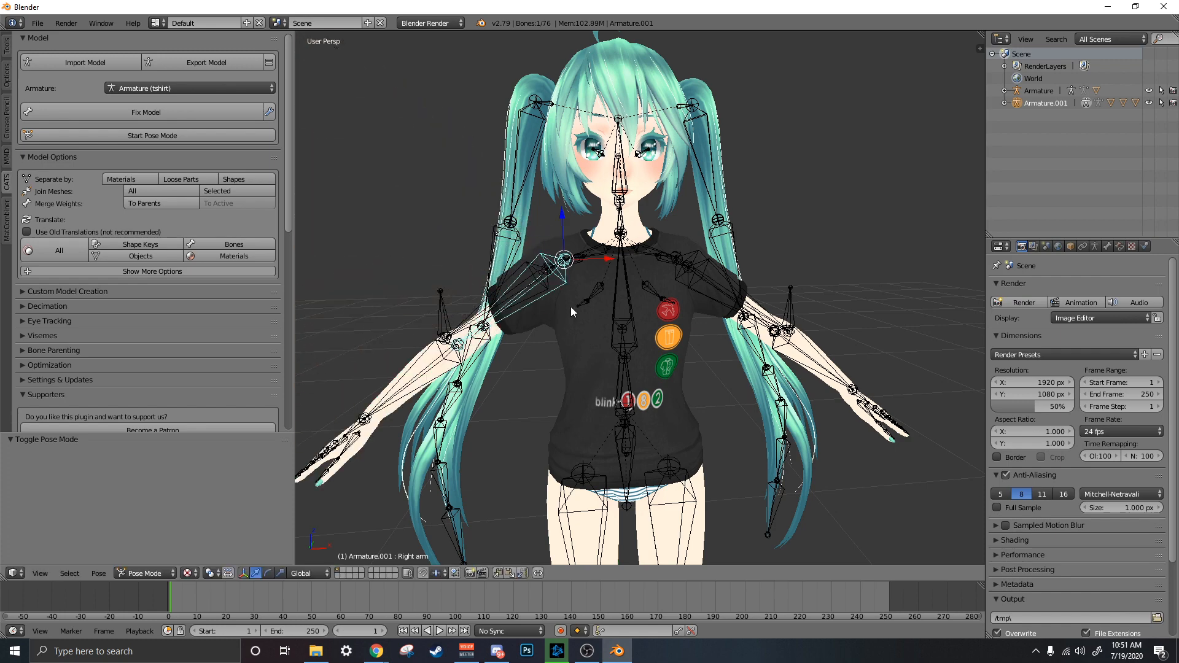
{"action": "right_click", "coordinate": [599, 344]}
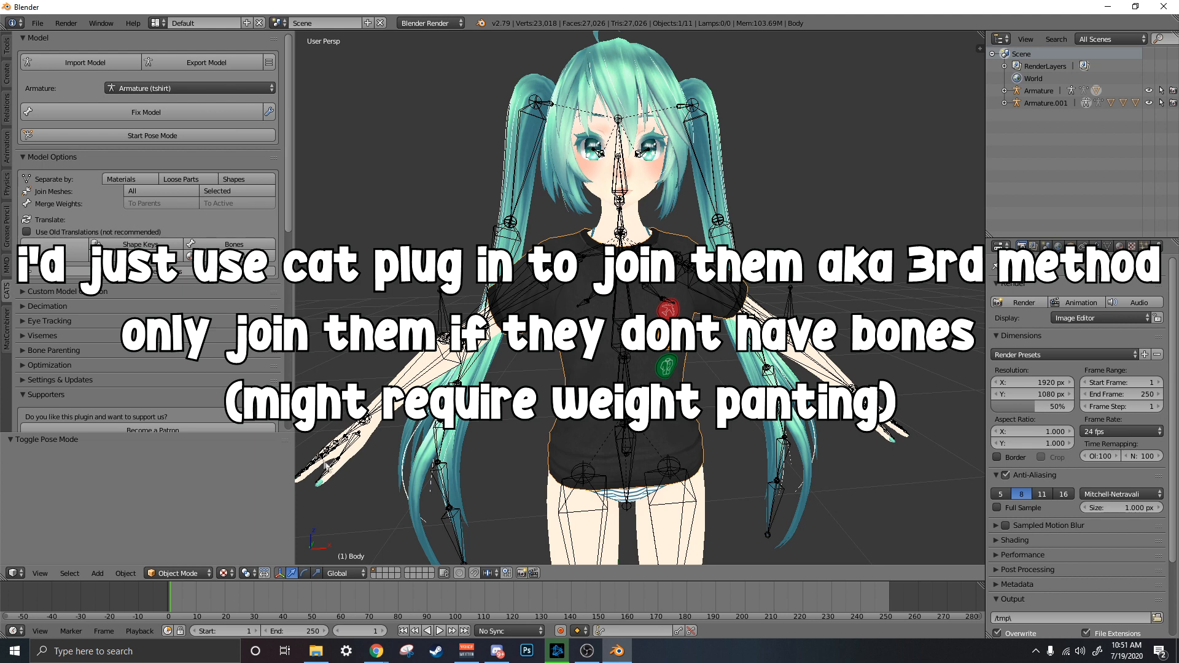
- Toggle the visibility of Armature and Armature.001 to compare the shirt's bones with the body's bones
{"action": "left_click", "coordinate": [1150, 102]}
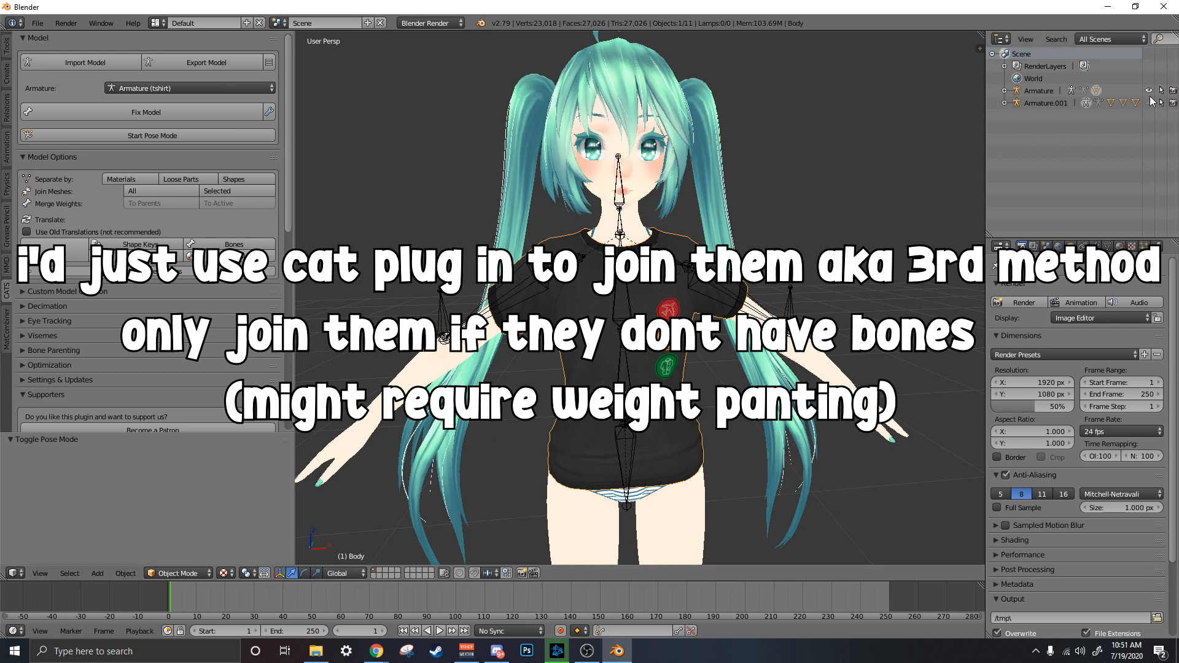
{"action": "left_click", "coordinate": [1150, 91]}
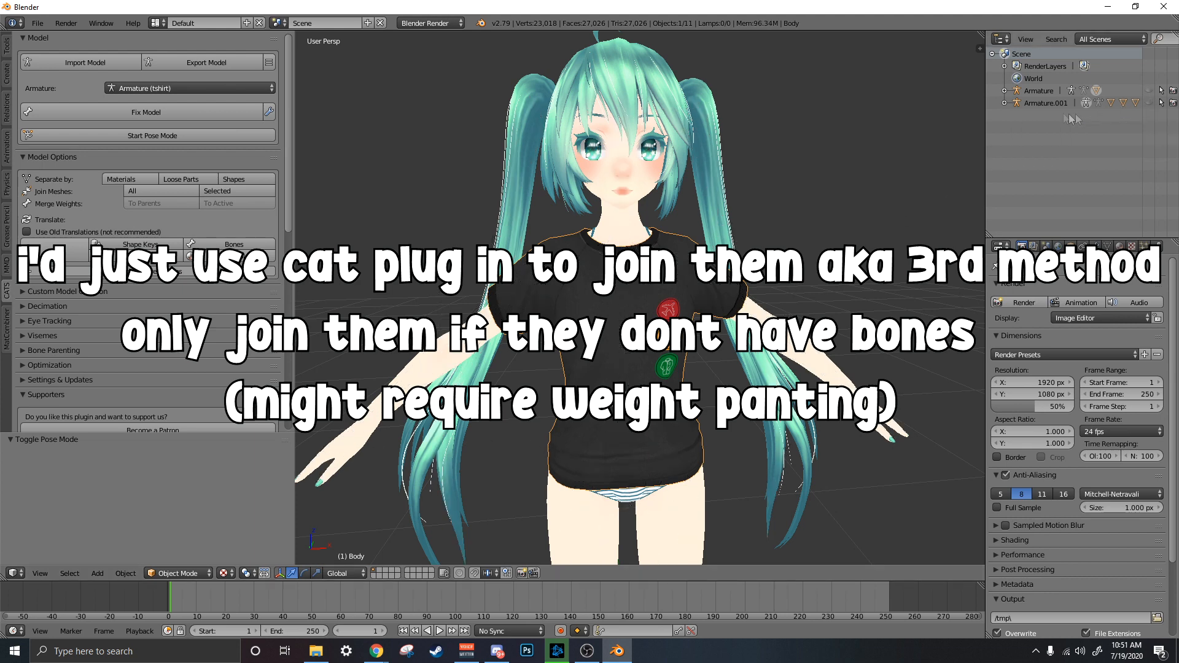
{"action": "left_click", "coordinate": [1043, 104]}
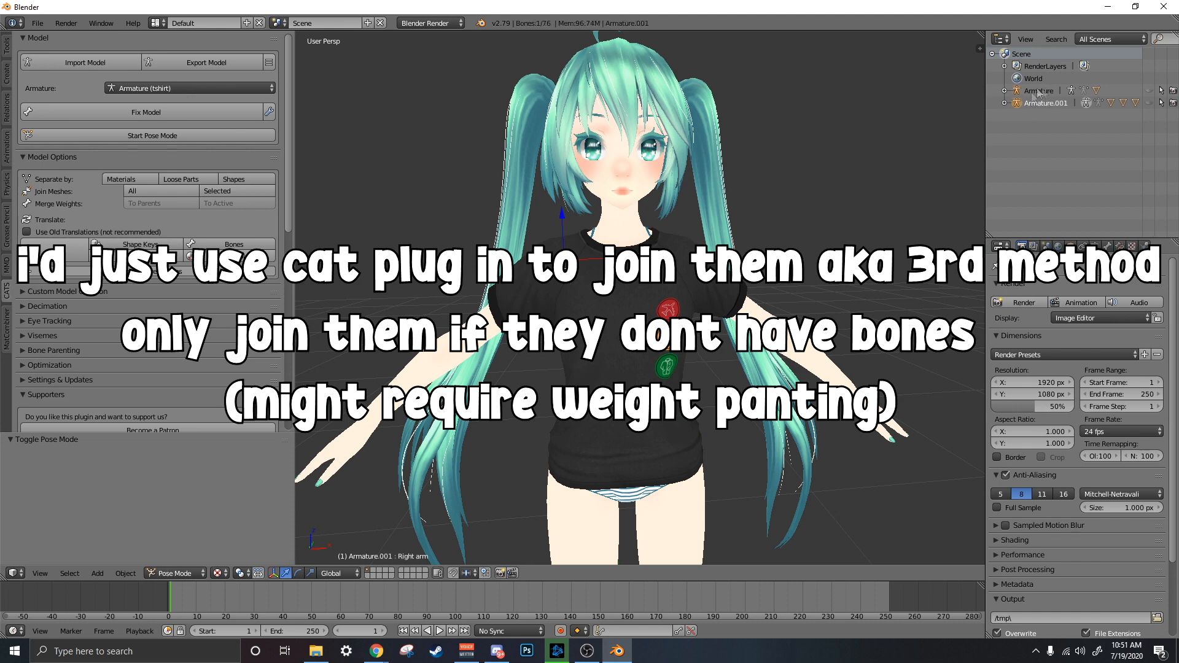
{"action": "left_click", "coordinate": [1149, 102]}
{"action": "left_click", "coordinate": [1149, 91]}
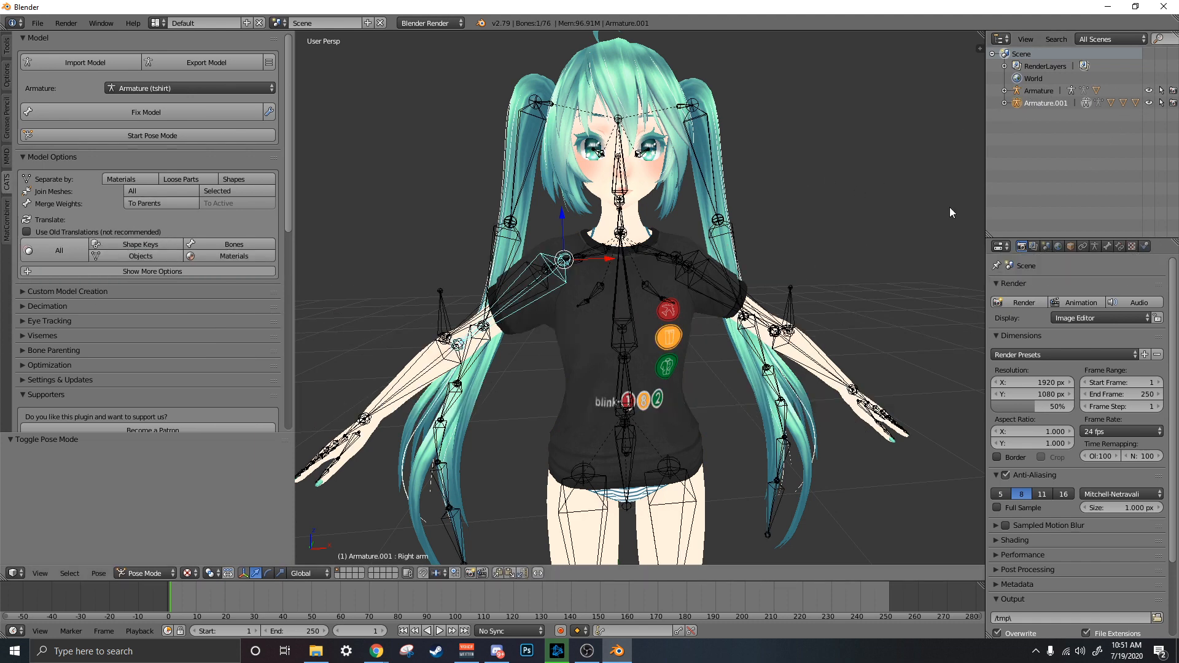
{"action": "left_click", "coordinate": [1148, 103]}
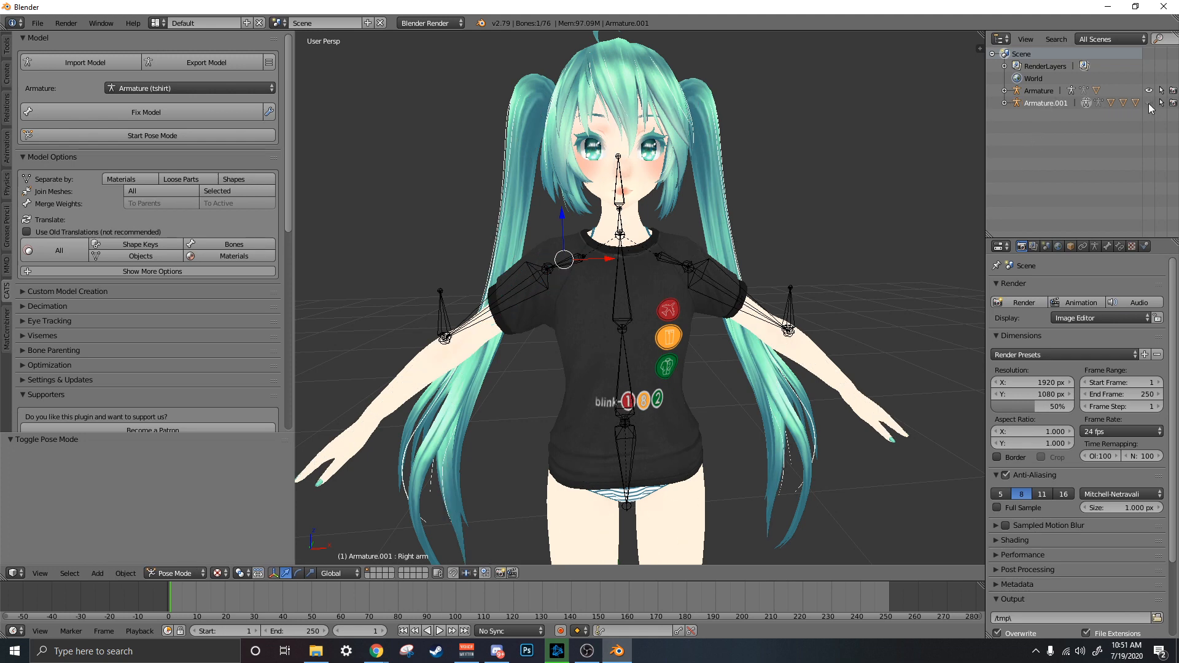
{"action": "left_click", "coordinate": [1149, 103]}
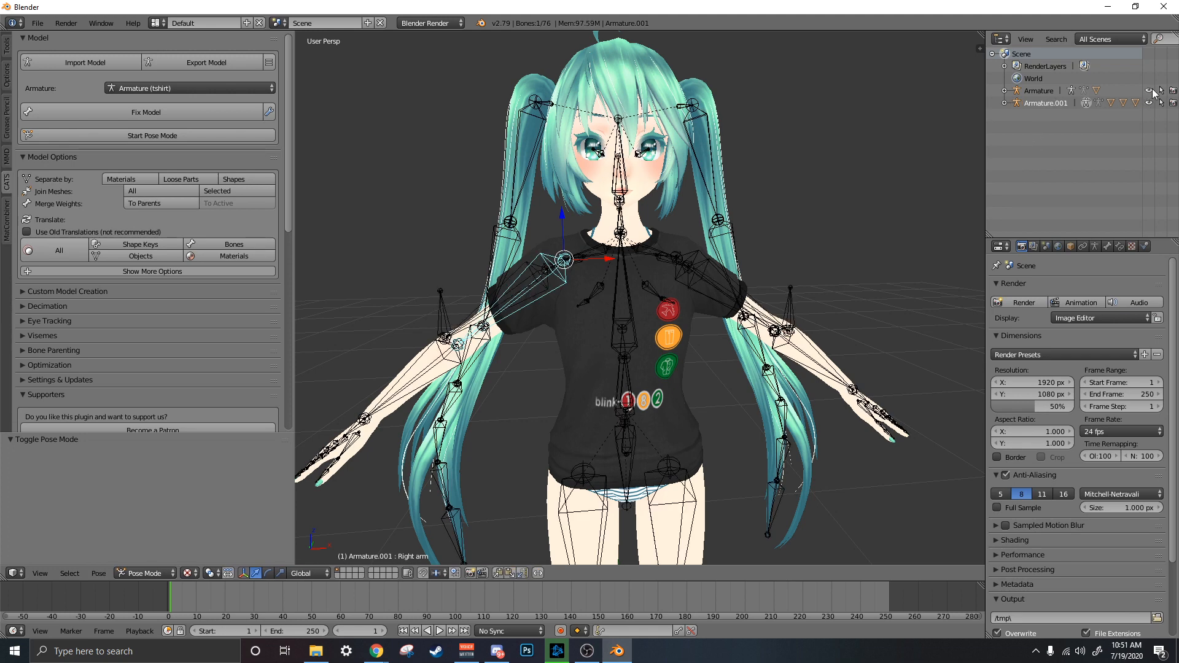
- Select Armature and Armature.001 together and try to join them with the MMD Tools Join Meshes command
{"action": "left_click", "coordinate": [1039, 91]}
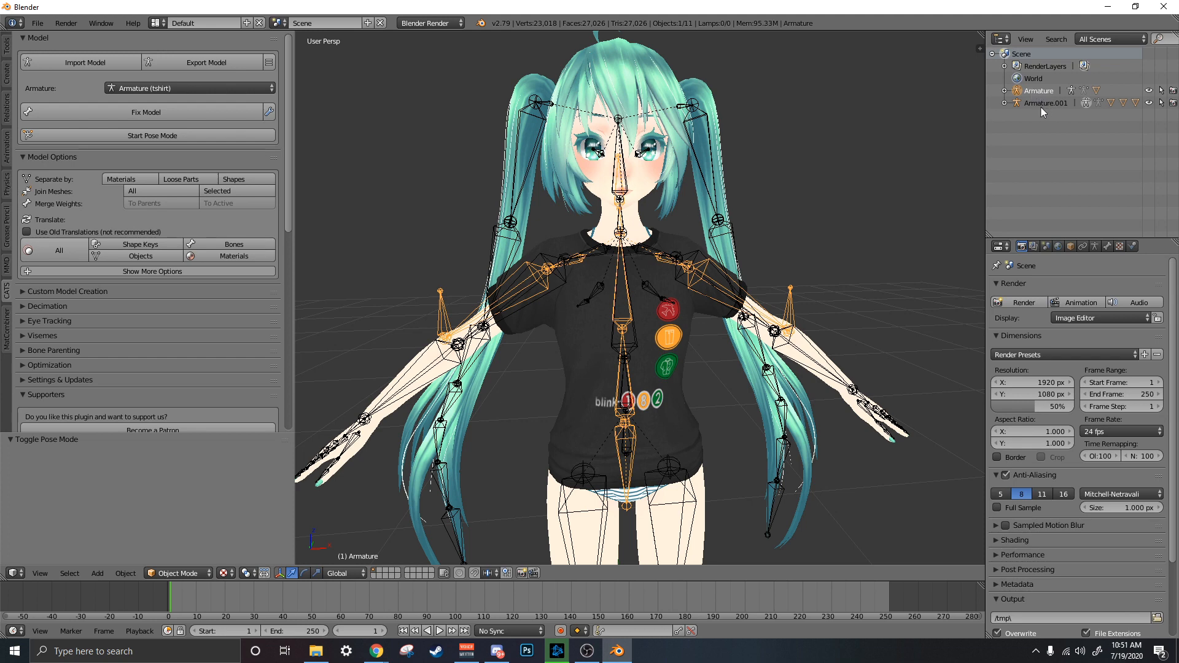
{"action": "left_click", "coordinate": [1038, 102]}
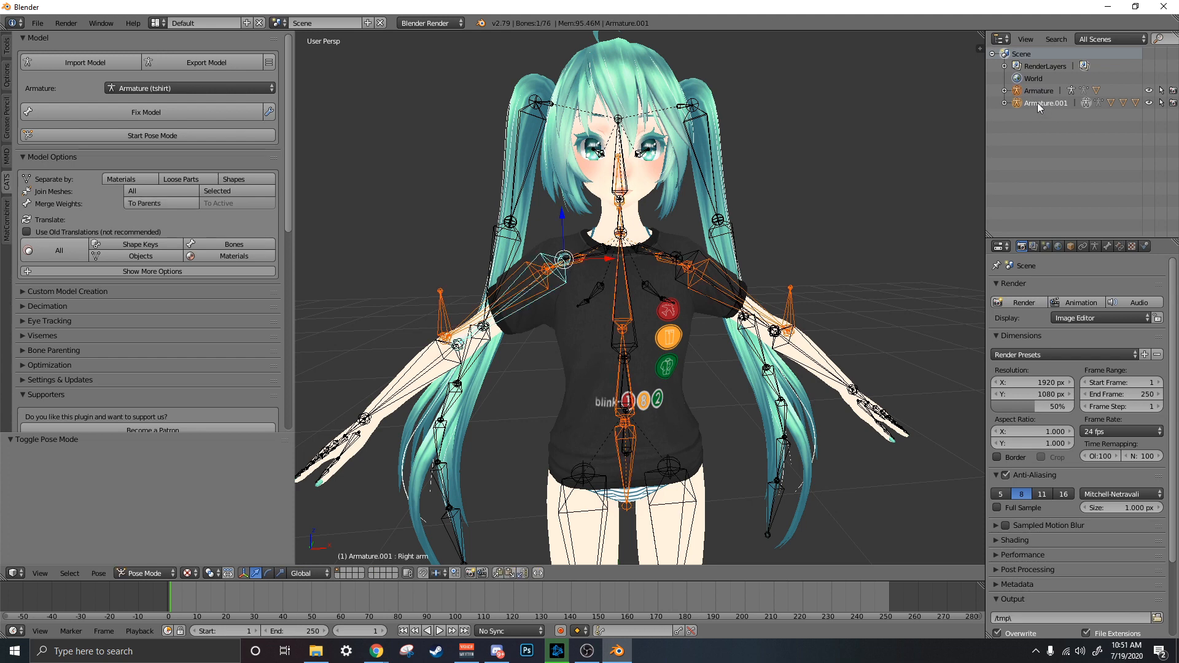
{"action": "middle_click_drag", "start_coordinate": [620, 300], "coordinate": [712, 293]}
{"action": "mouse_move", "coordinate": [828, 207]}
{"action": "middle_mouse_down"}
{"action": "mouse_move", "coordinate": [805, 197]}
{"action": "mouse_move", "coordinate": [835, 205]}
{"action": "middle_mouse_up"}
{"action": "left_click", "coordinate": [821, 210]}
{"action": "left_click", "coordinate": [808, 172]}
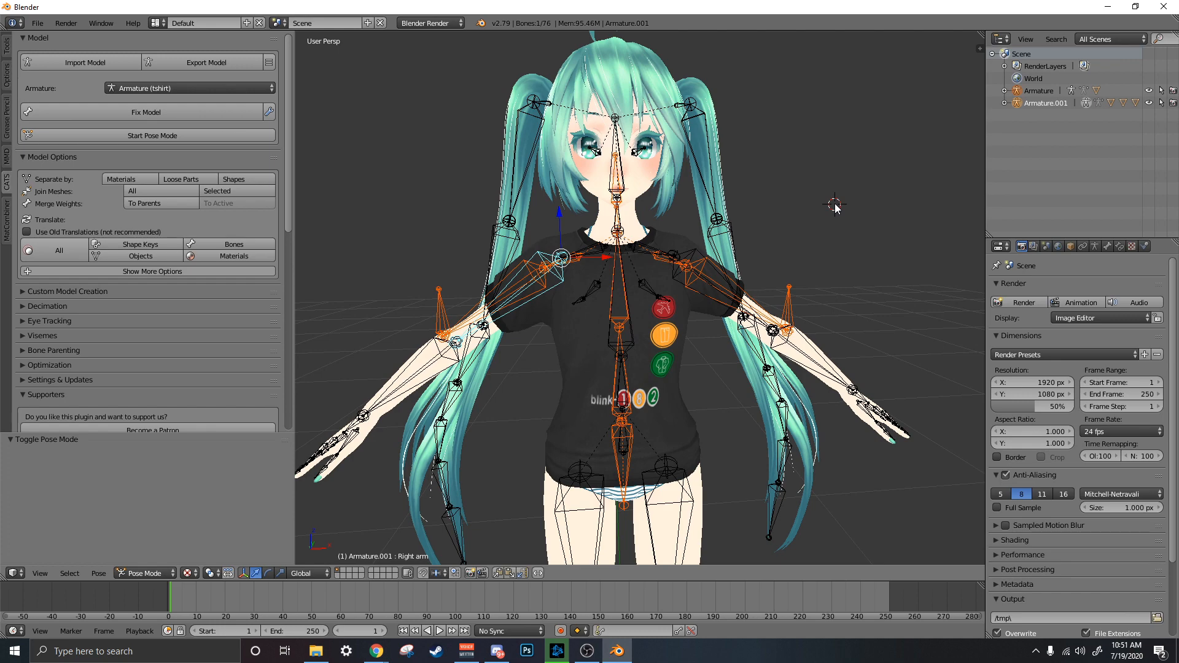
{"action": "middle_click_drag", "start_coordinate": [921, 185], "coordinate": [802, 206]}
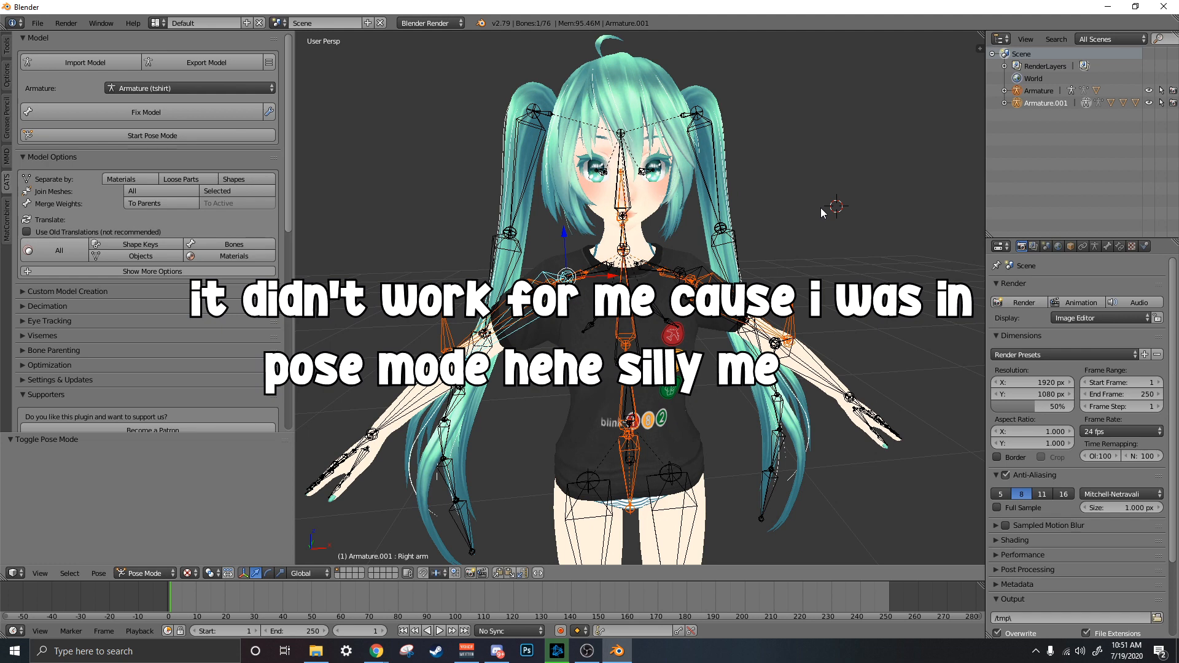
{"action": "key", "text": "space"}
{"action": "type", "text": "j"}
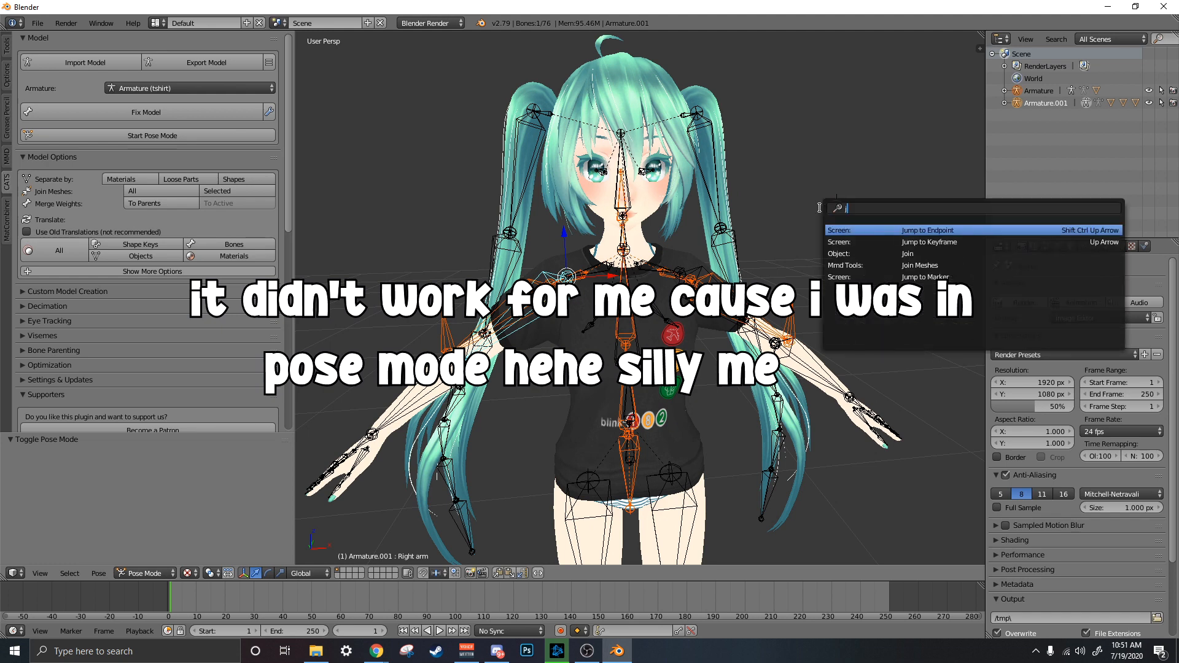
{"action": "key", "text": "Escape"}
{"action": "key", "text": "space"}
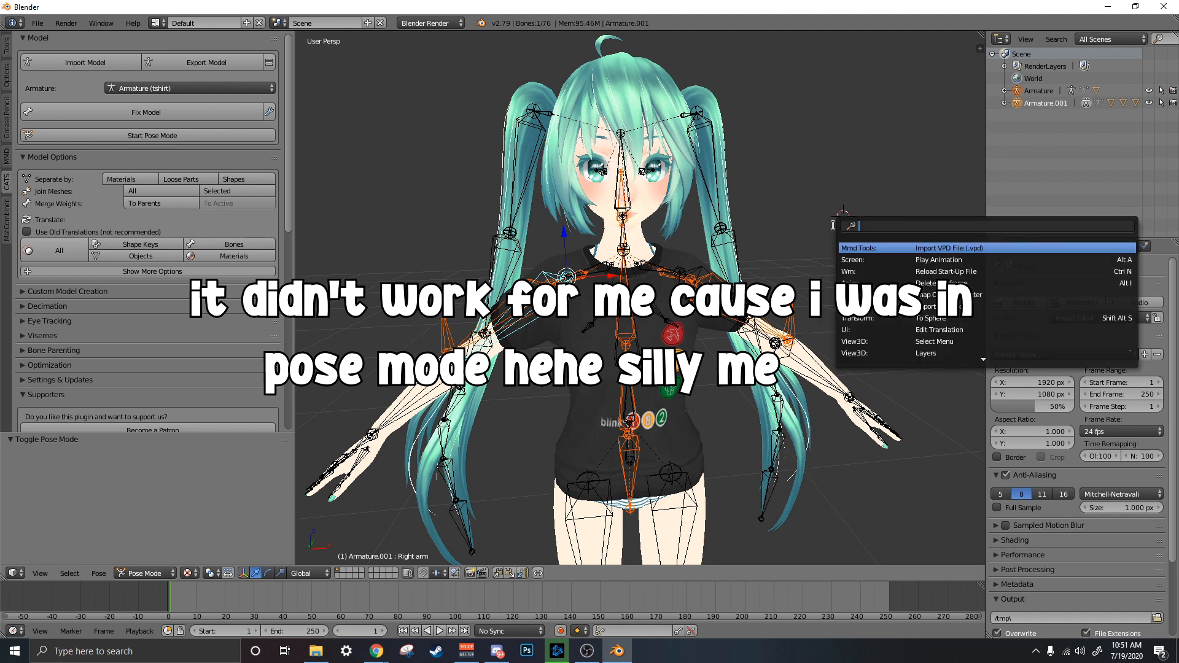
{"action": "type", "text": "join"}
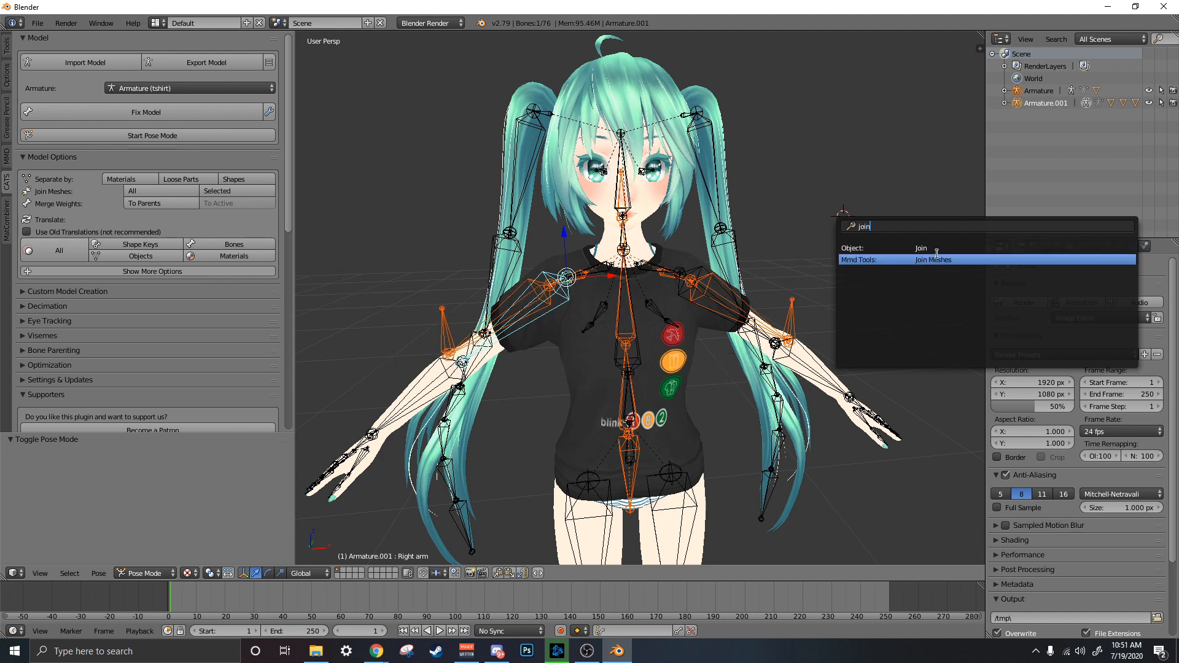
{"action": "left_click", "coordinate": [938, 260]}
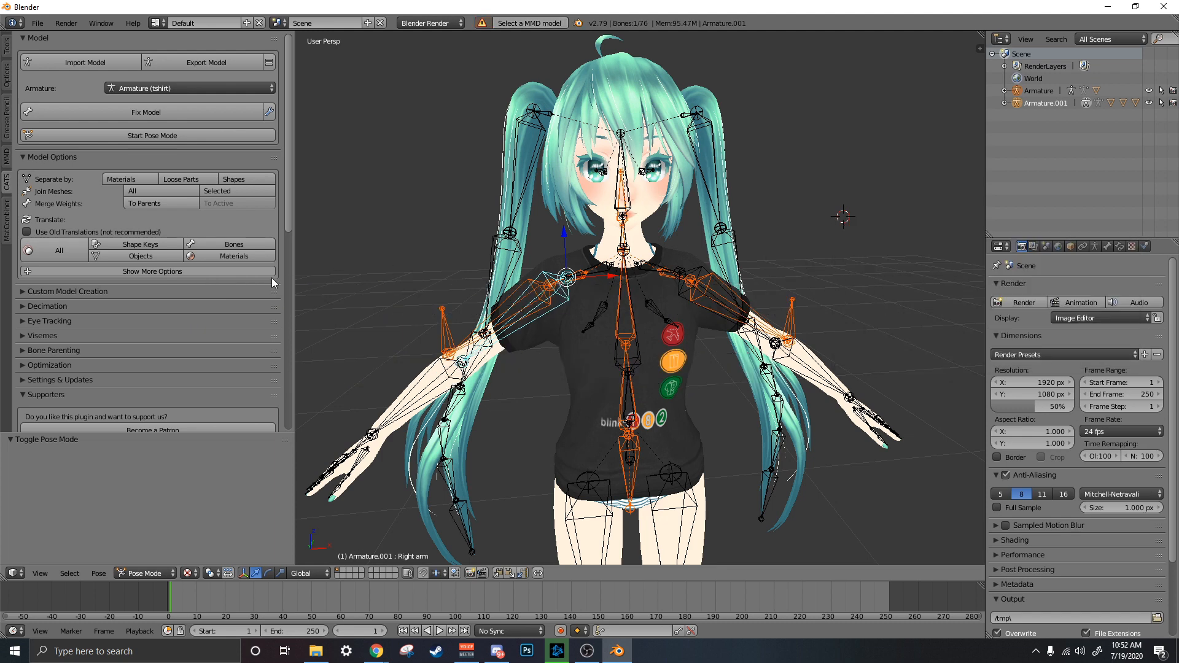
- Merge the armatures with CATS Custom Model Creation, using Armature.001 (Miku) as base and Armature (tshirt) as the one to merge
{"action": "left_click", "coordinate": [24, 293]}
{"action": "scroll", "coordinate": [72, 315], "scroll_direction": "down", "scroll_amount": 3}
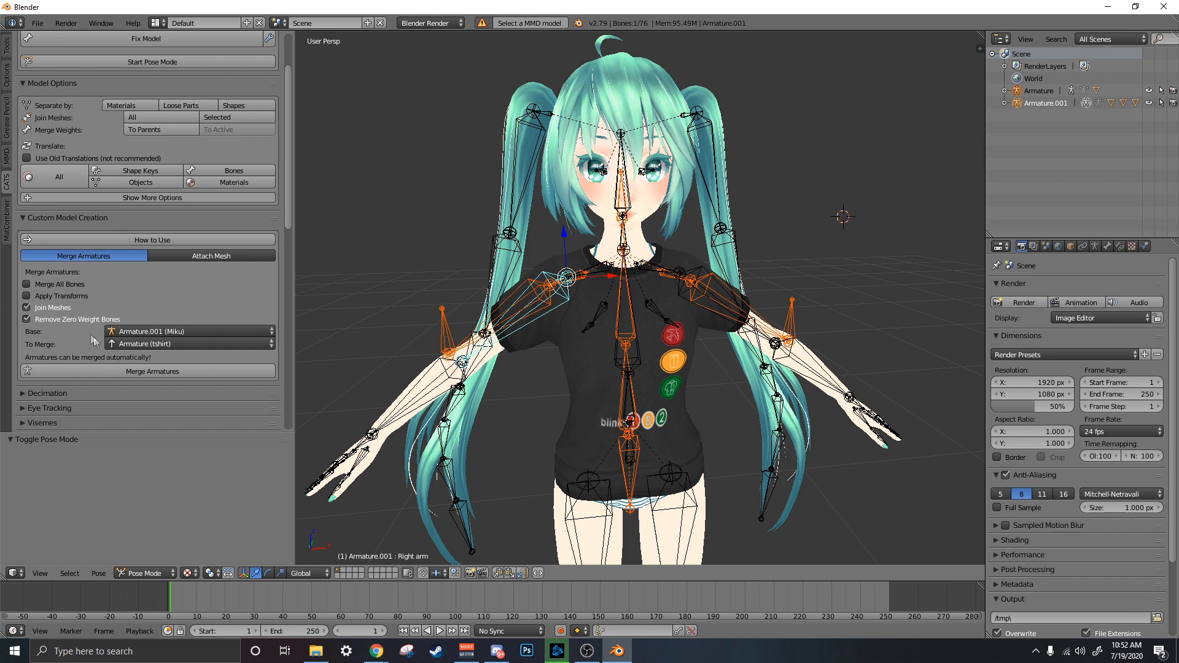
{"action": "scroll", "coordinate": [64, 326], "scroll_direction": "down", "scroll_amount": 1}
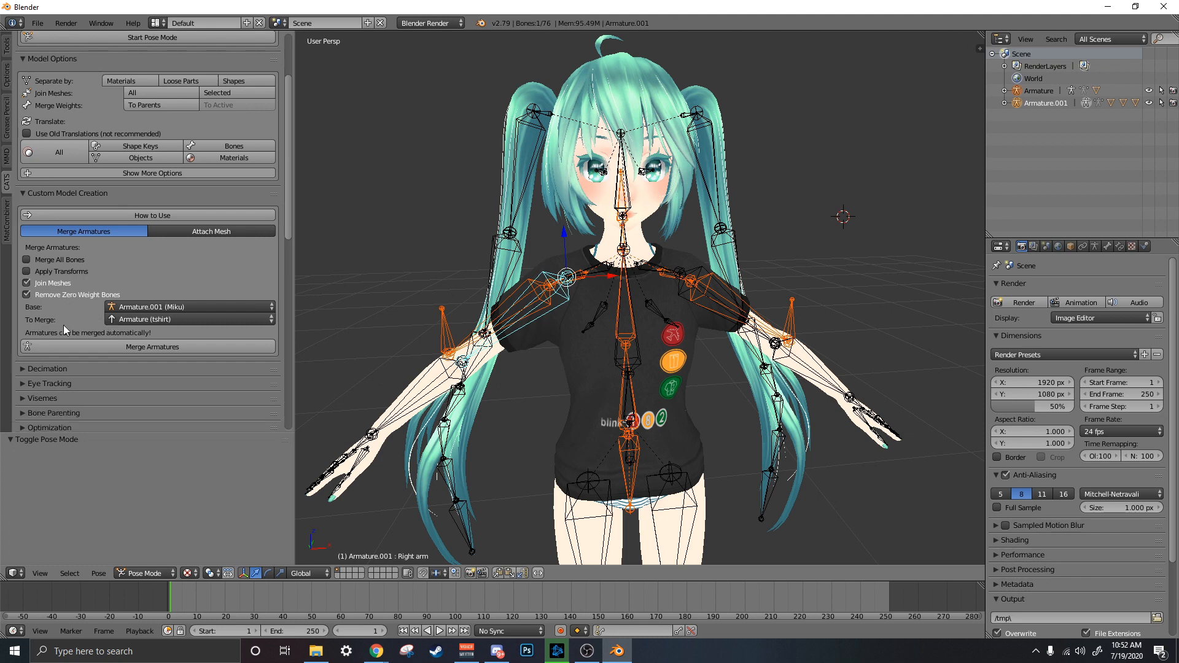
{"action": "left_click", "coordinate": [183, 308]}
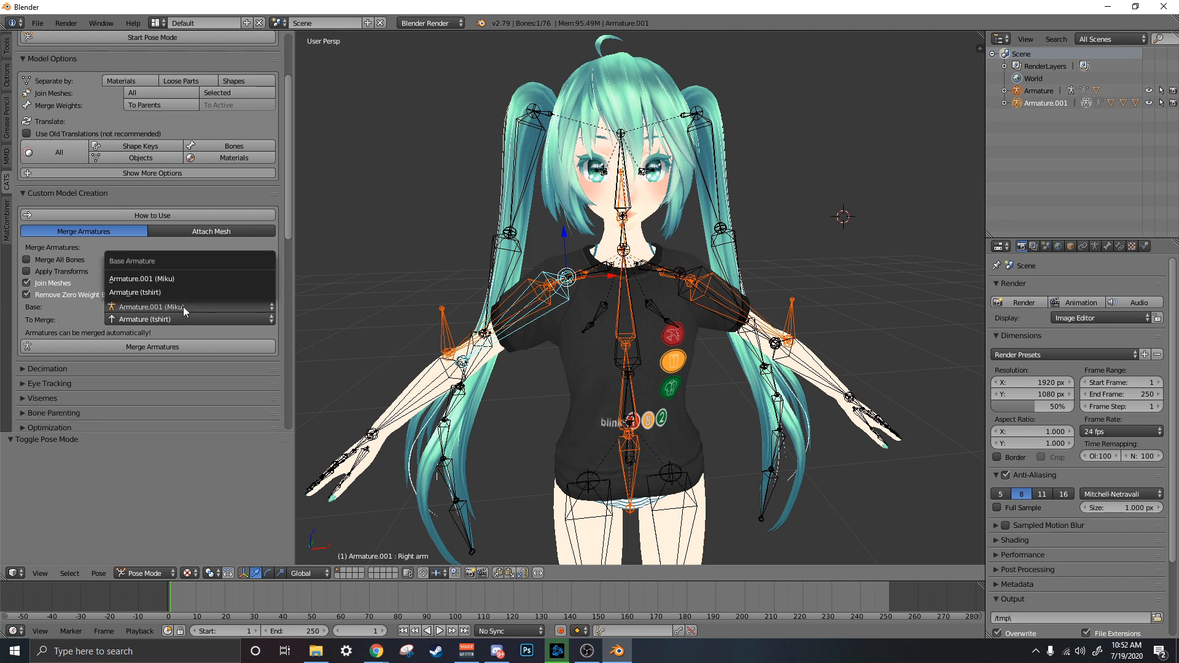
{"action": "left_click", "coordinate": [175, 279]}
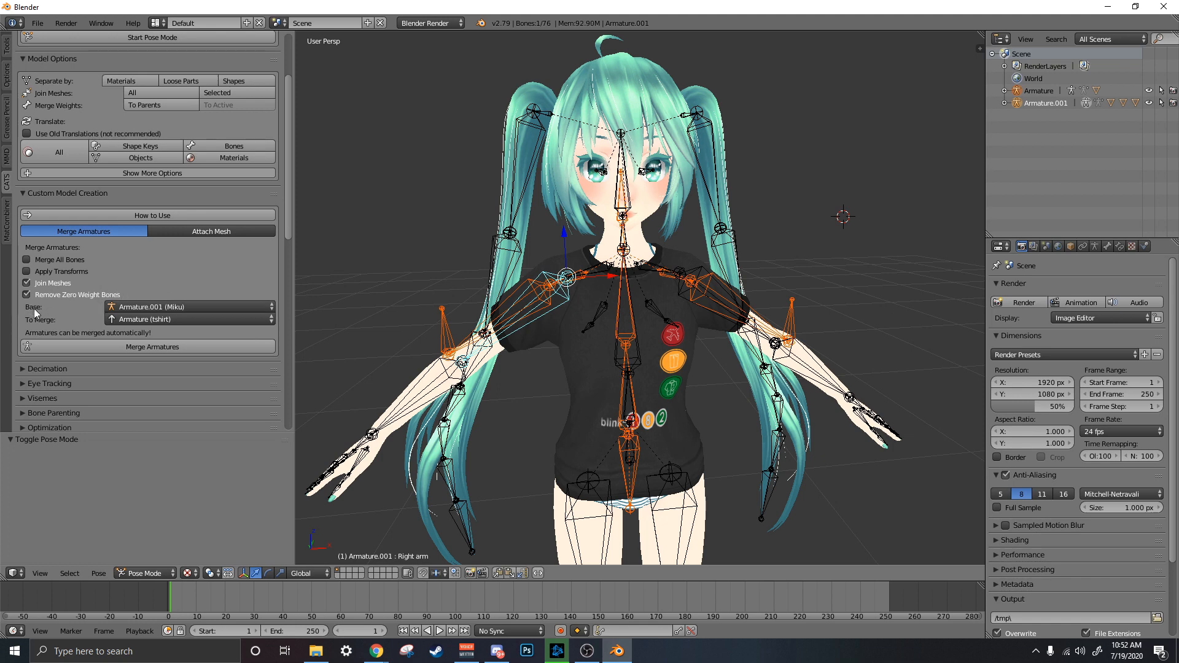
{"action": "right_click", "coordinate": [402, 420]}
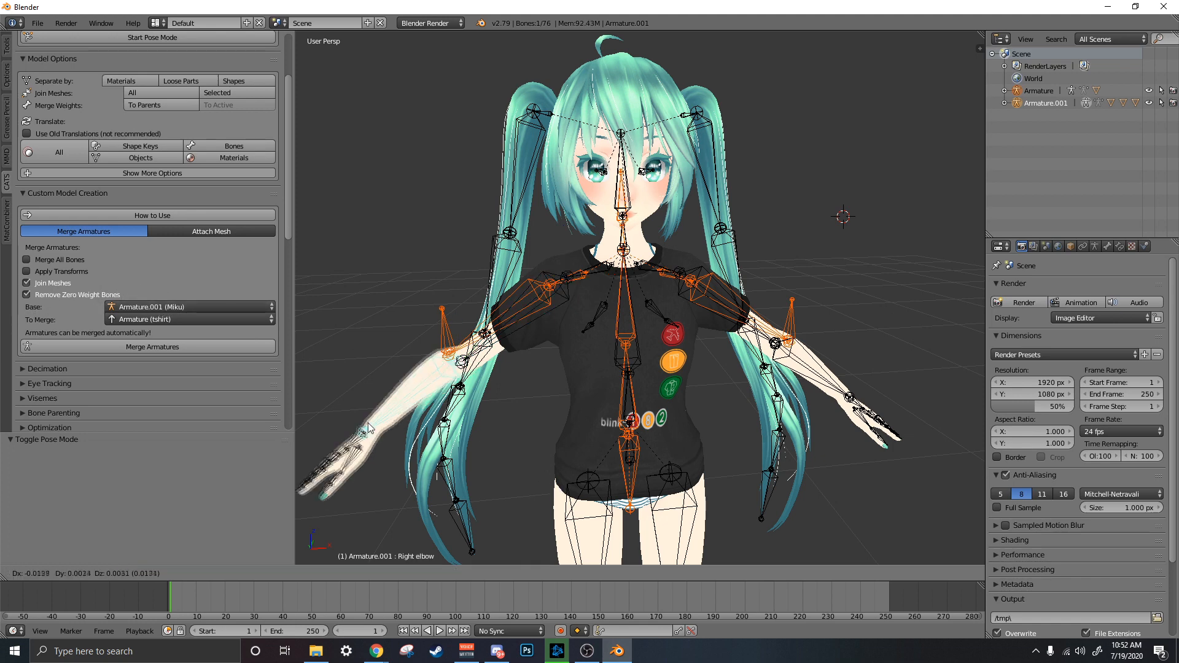
{"action": "left_click", "coordinate": [128, 319]}
{"action": "left_click", "coordinate": [142, 312]}
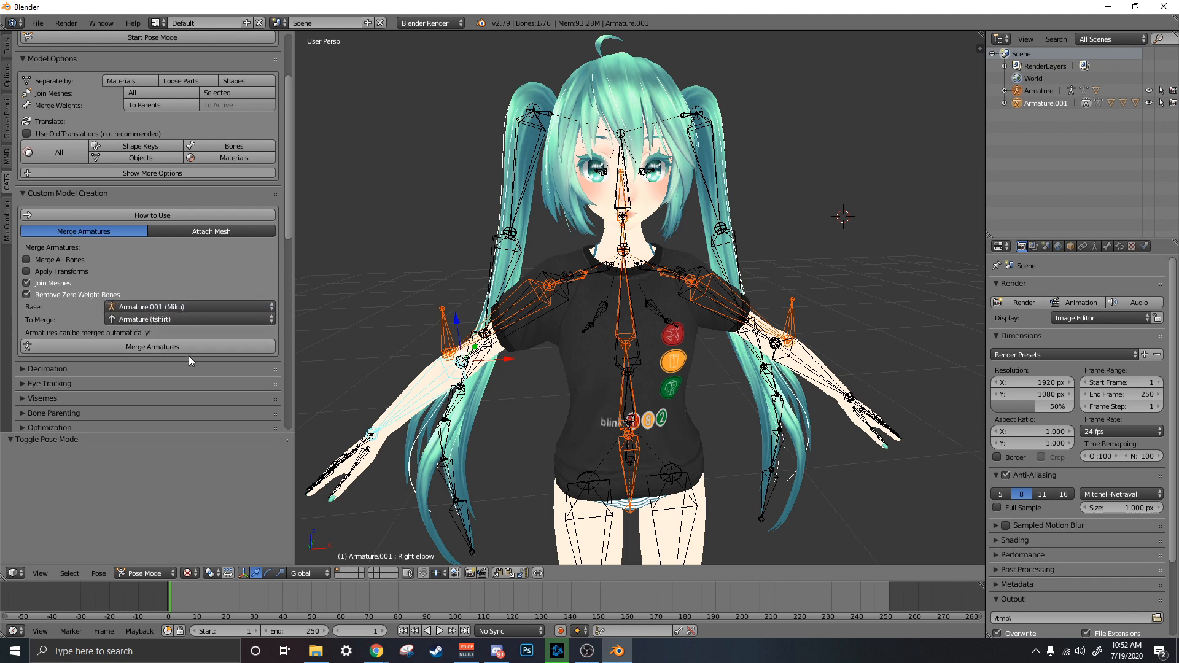
{"action": "left_click", "coordinate": [143, 349]}
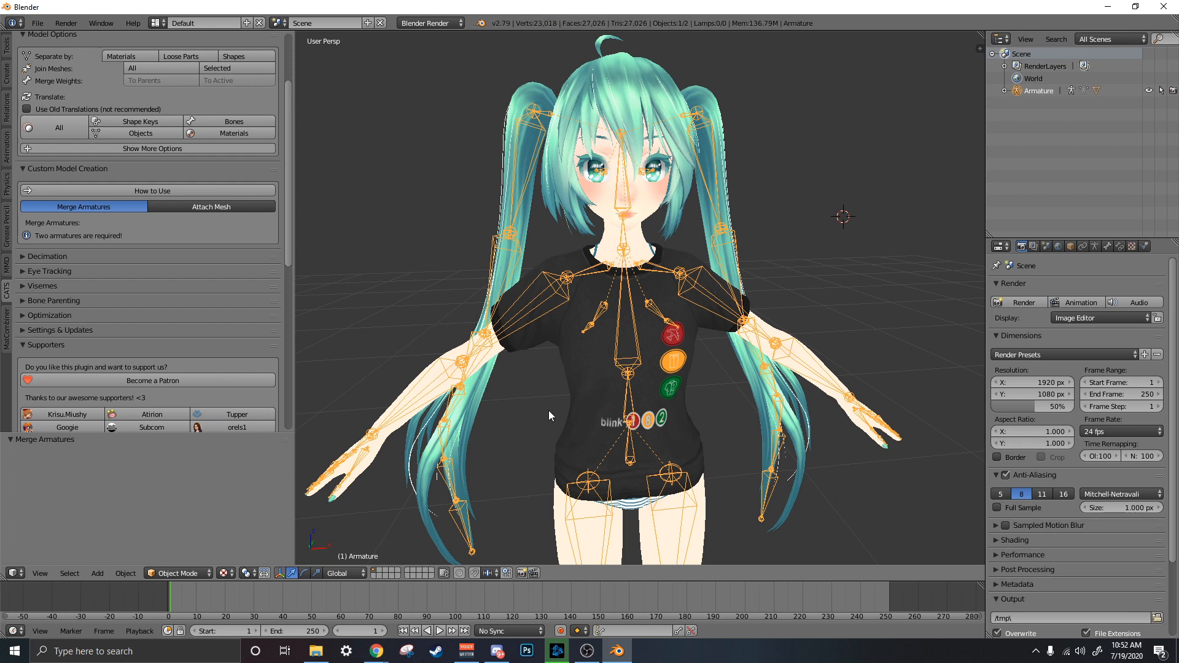
- Separate the merged model's mesh by materials with CATS
{"action": "middle_click_drag", "start_coordinate": [548, 410], "coordinate": [548, 415]}
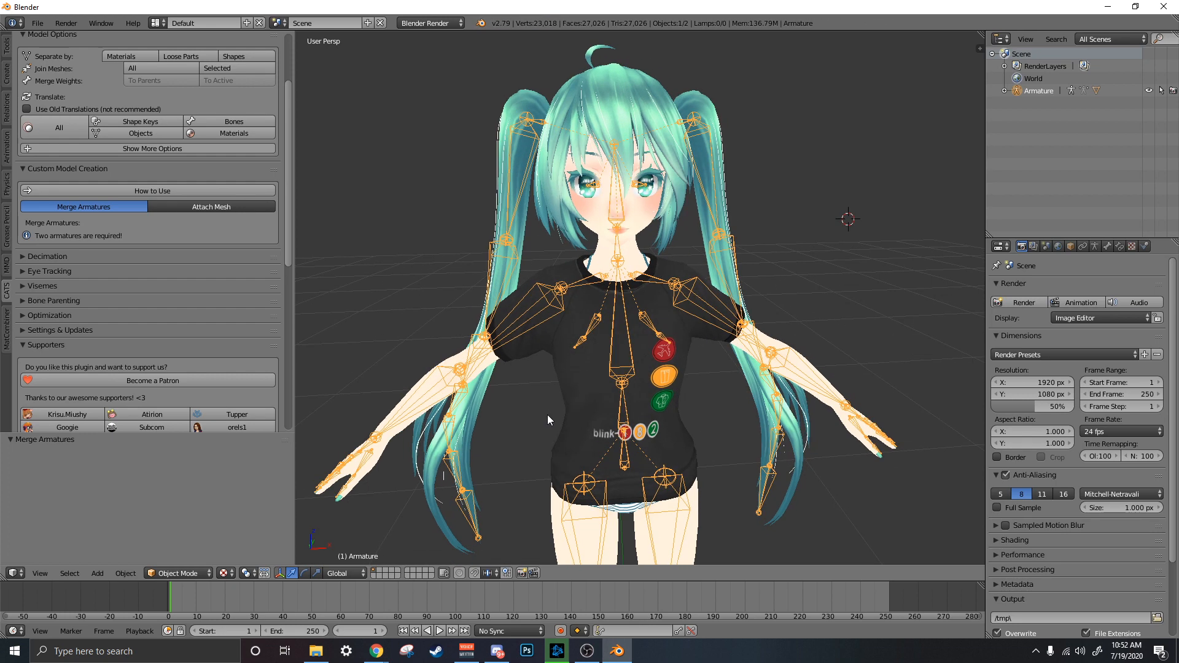
{"action": "scroll", "coordinate": [116, 98], "scroll_direction": "up", "scroll_amount": 4}
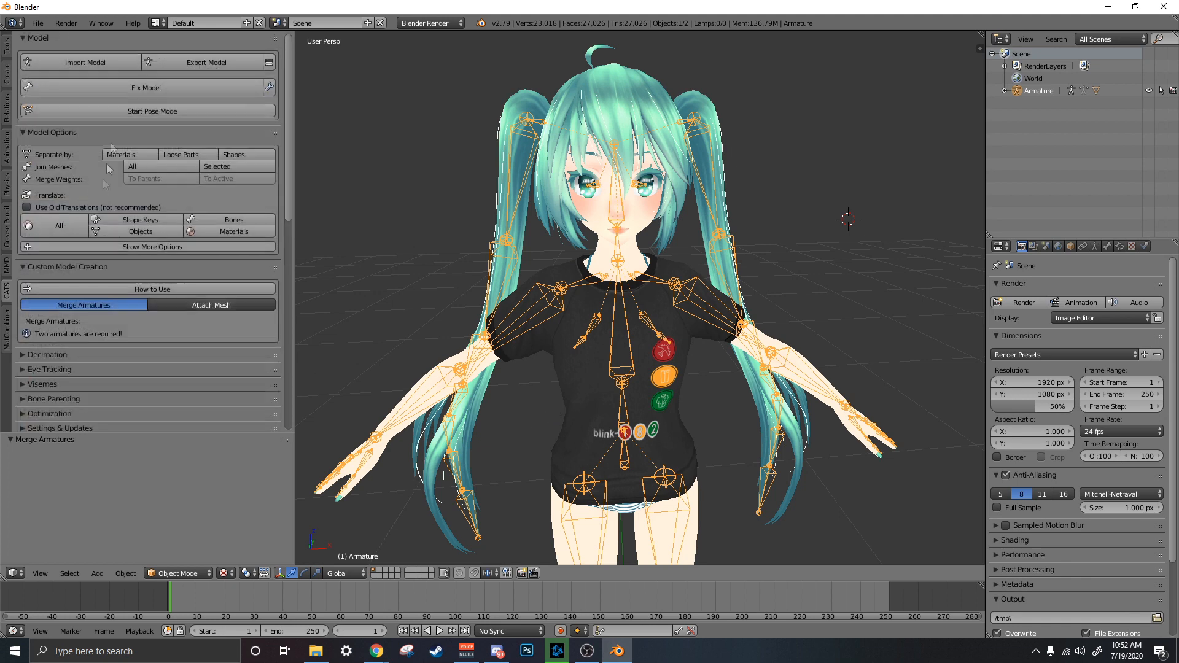
{"action": "left_click", "coordinate": [122, 154]}
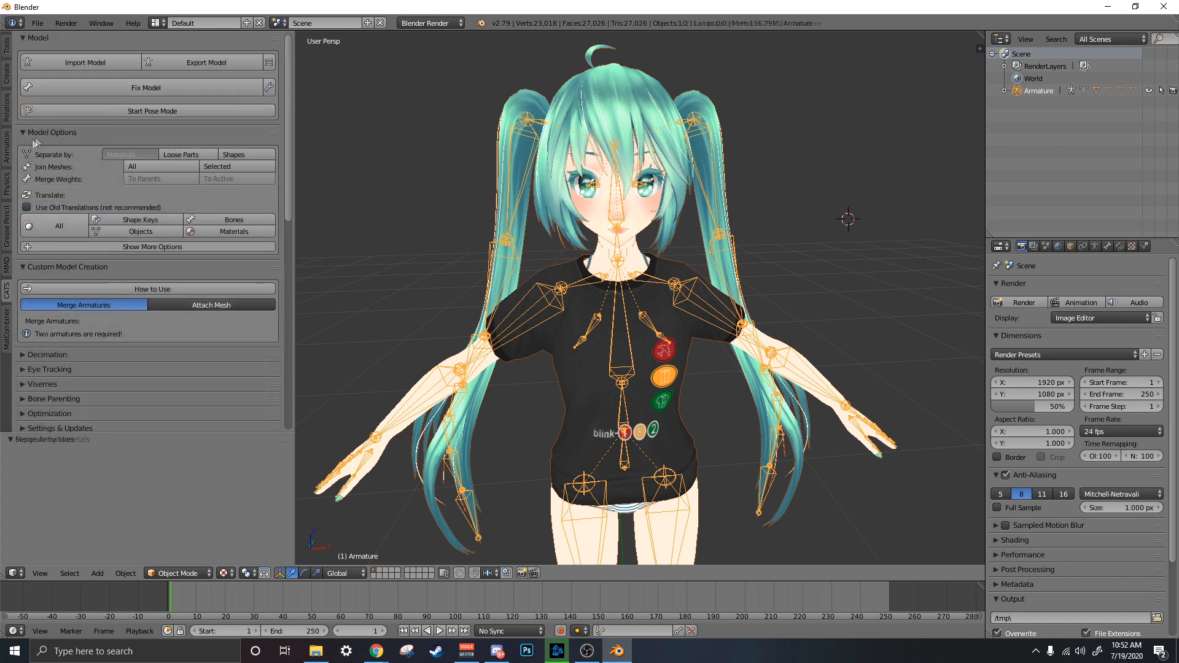
{"action": "middle_click_drag", "start_coordinate": [595, 198], "coordinate": [601, 177]}
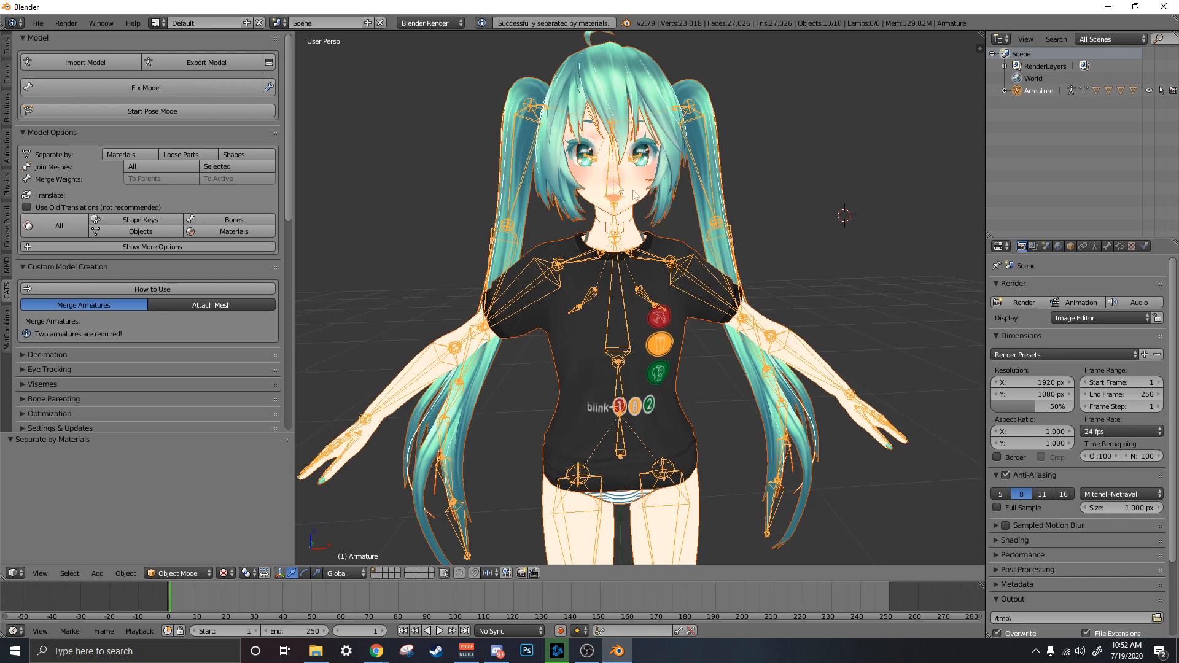
- Check that the shirt and body select as separate objects, and leave only the shirt mesh selected
{"action": "right_click", "coordinate": [677, 265]}
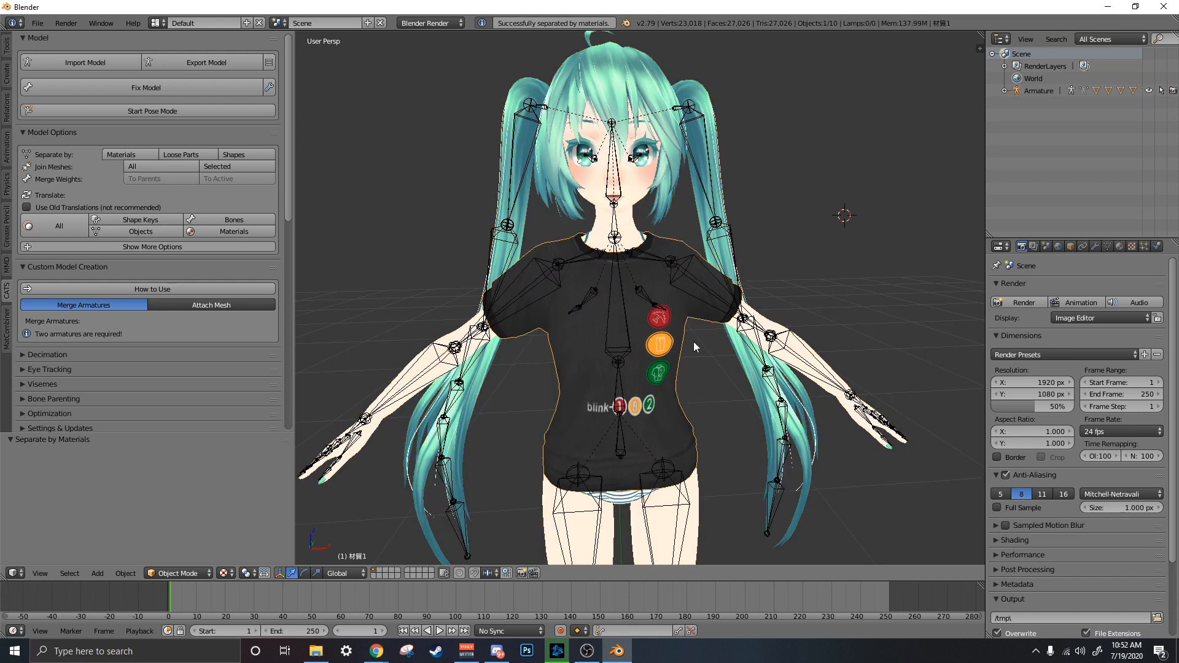
{"action": "right_click", "coordinate": [771, 337]}
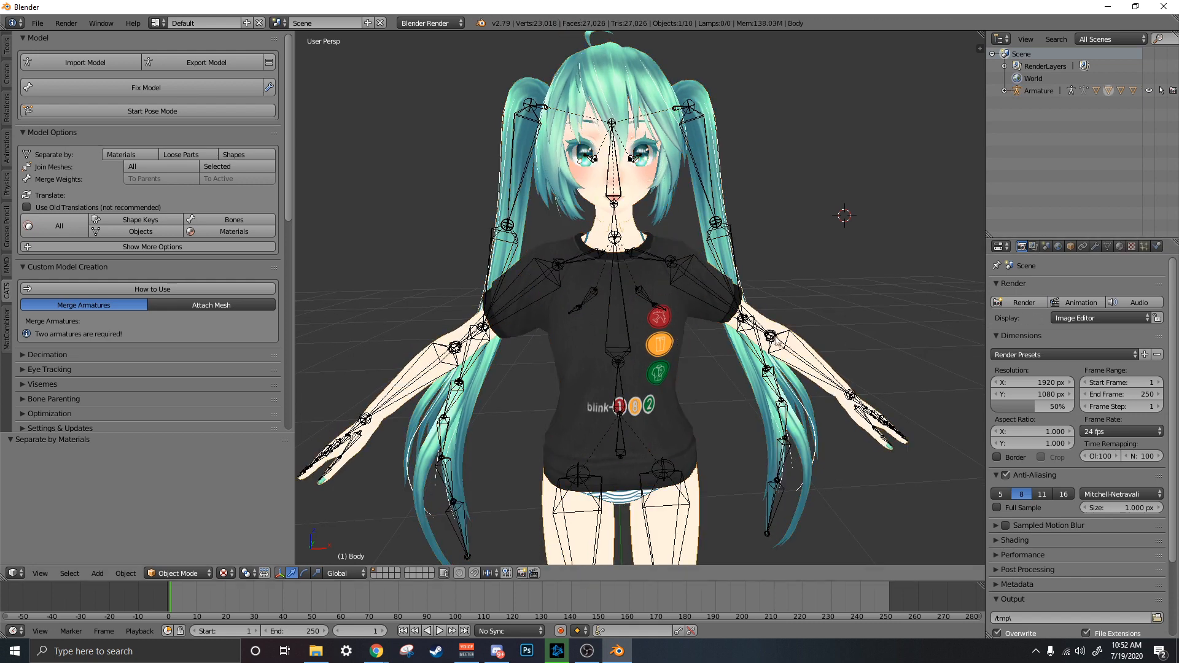
{"action": "key", "text": "a"}
{"action": "key", "text": "a"}
{"action": "right_click", "coordinate": [675, 313]}
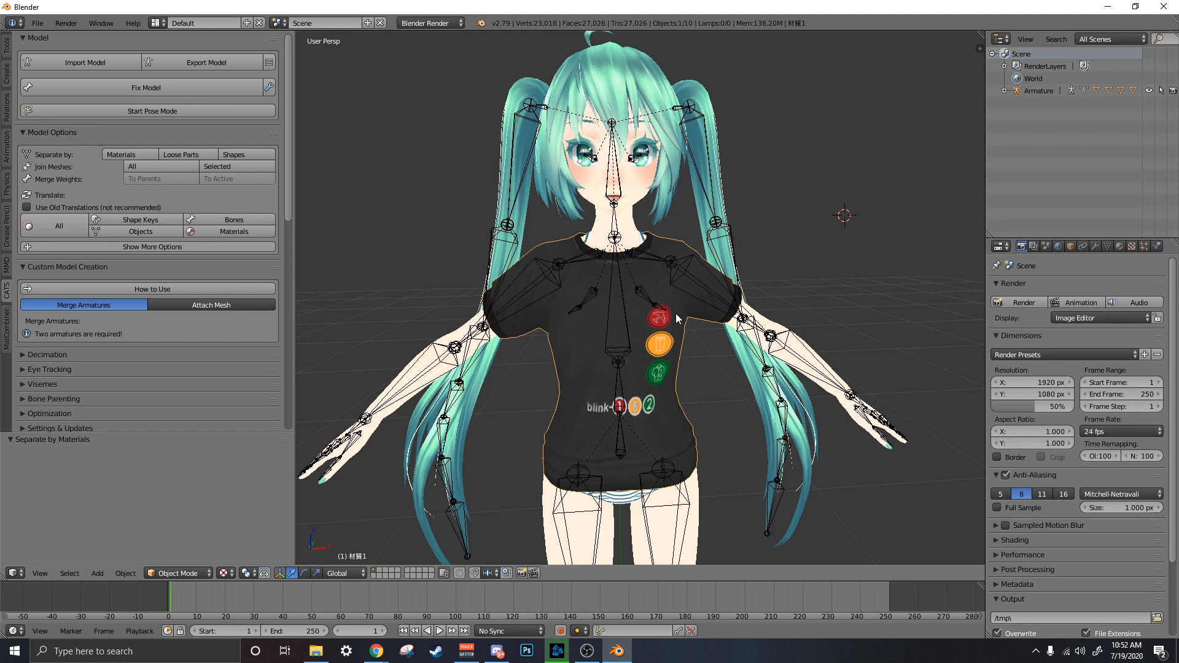
- Translate all of the model's names with CATS and add a Data Transfer modifier to the shirt mesh
{"action": "left_click", "coordinate": [1095, 246]}
{"action": "left_click_drag", "start_coordinate": [986, 262], "coordinate": [914, 262]}
{"action": "left_click", "coordinate": [943, 289]}
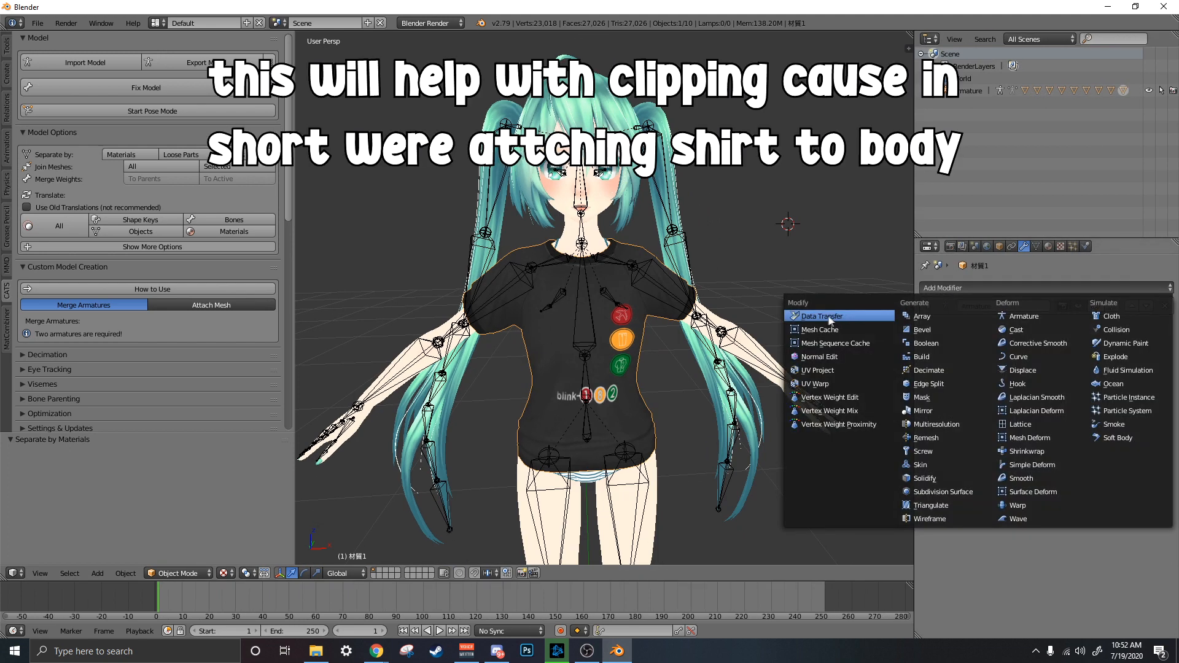
{"action": "left_click", "coordinate": [59, 225]}
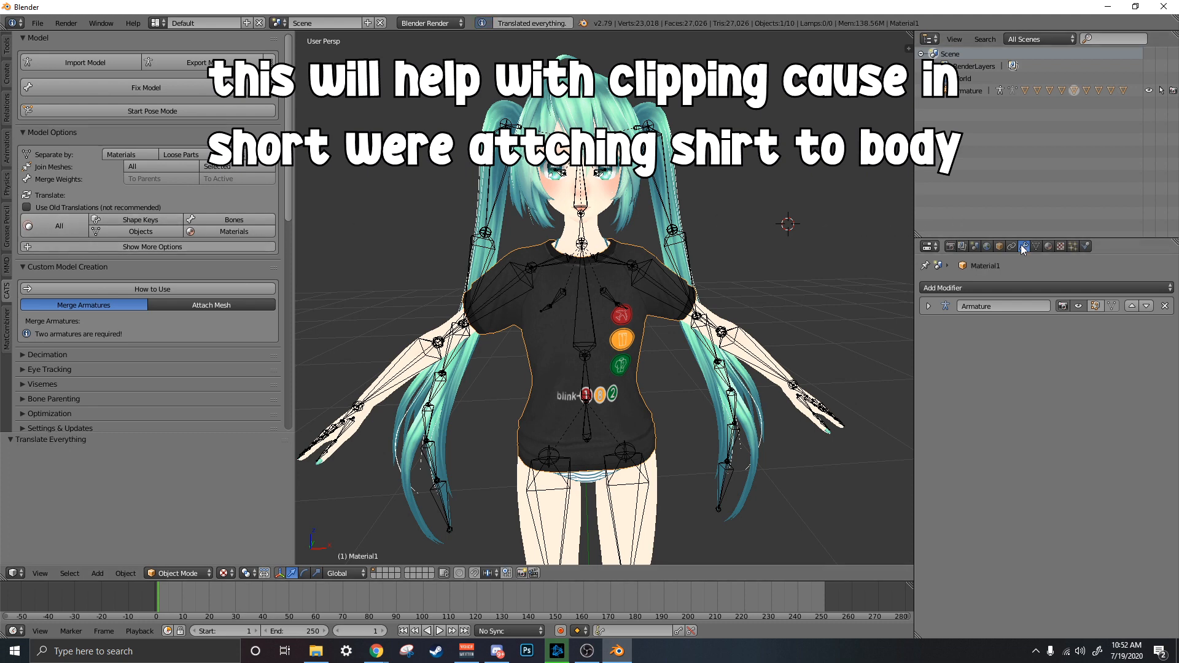
{"action": "left_click", "coordinate": [963, 286]}
{"action": "left_click", "coordinate": [830, 317]}
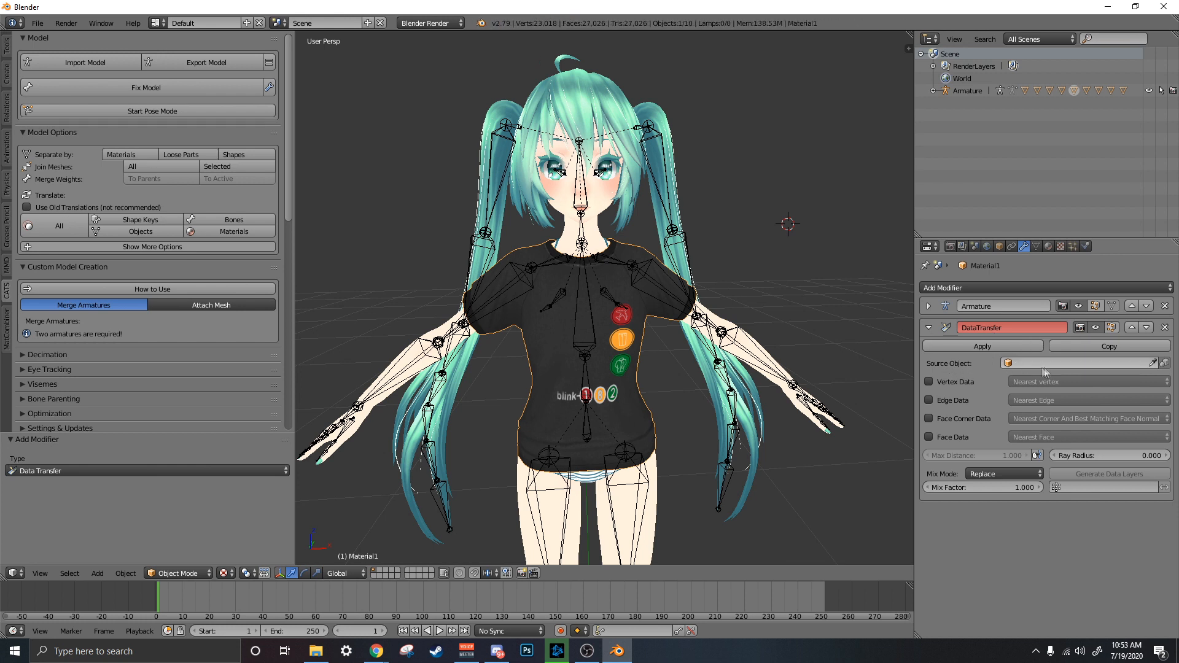
- Enable vertex data with vertex groups in the shirt's Data Transfer modifier and set its mapping to Nearest Face Interpolated
{"action": "left_click", "coordinate": [929, 382]}
{"action": "left_click", "coordinate": [956, 396]}
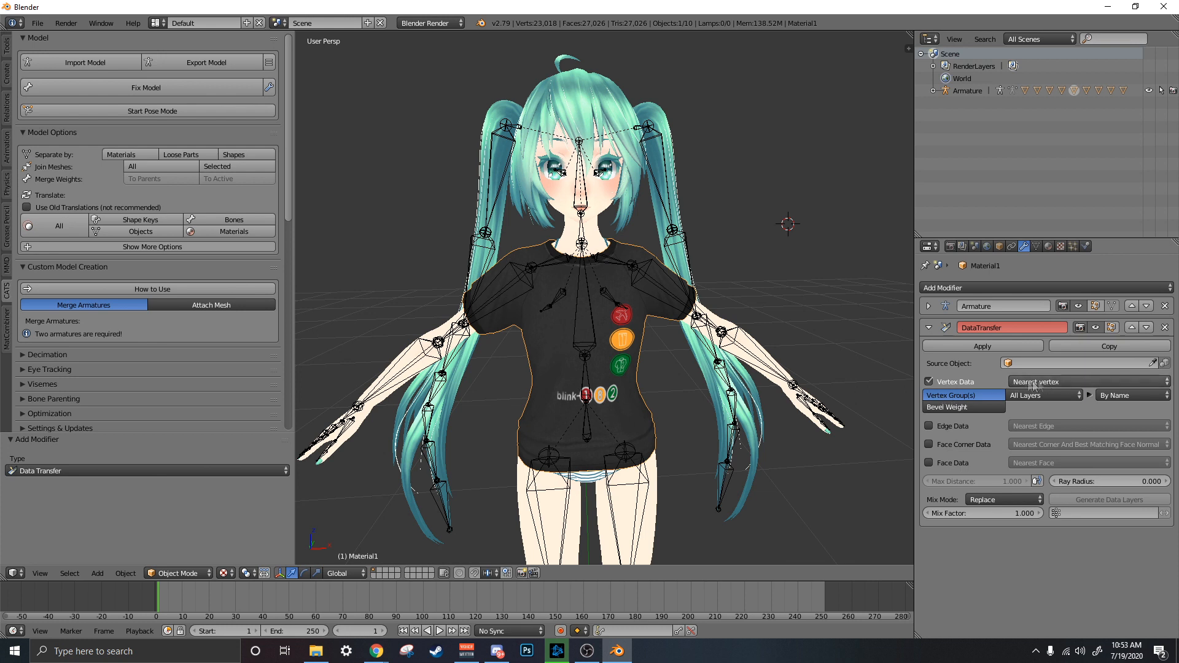
{"action": "left_click", "coordinate": [1062, 383]}
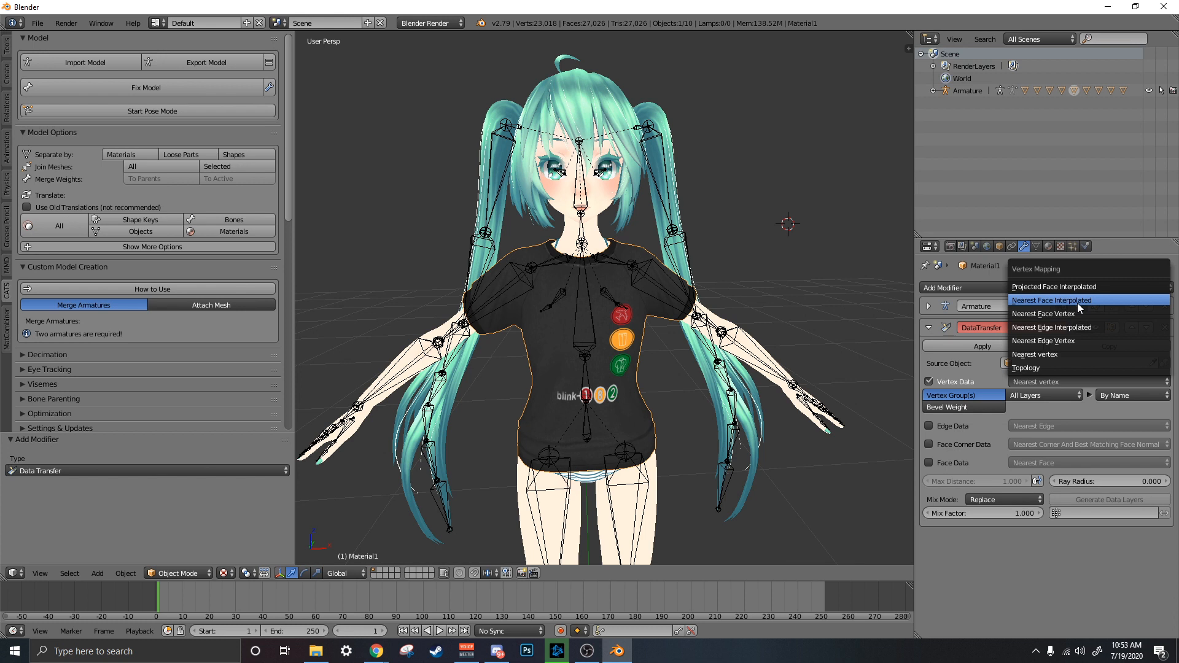
{"action": "left_click", "coordinate": [1043, 301]}
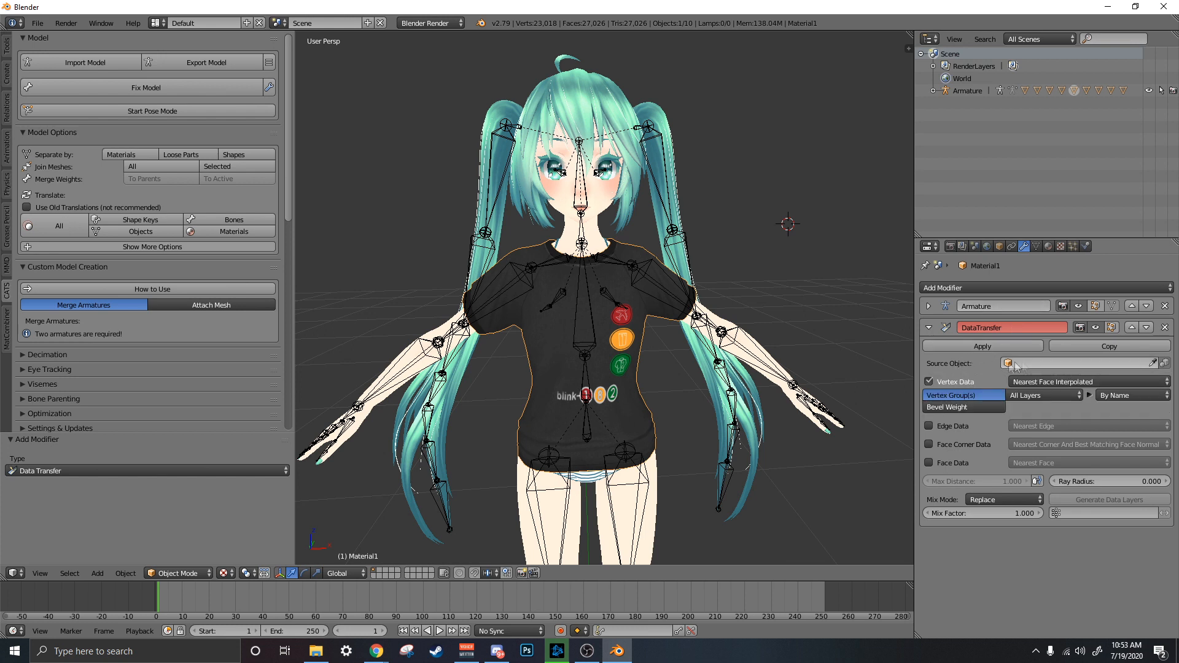
- Choose Body as the Data Transfer source object, generate the data layers and apply the modifier to the shirt
{"action": "left_click", "coordinate": [1158, 361]}
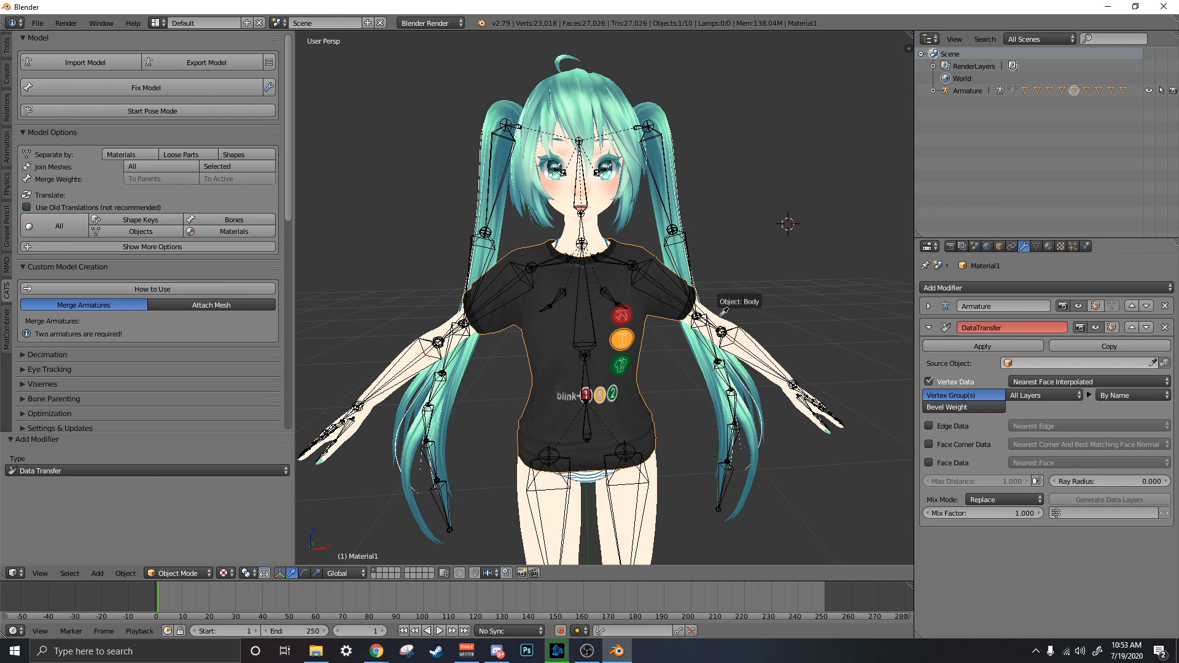
{"action": "left_click", "coordinate": [656, 494]}
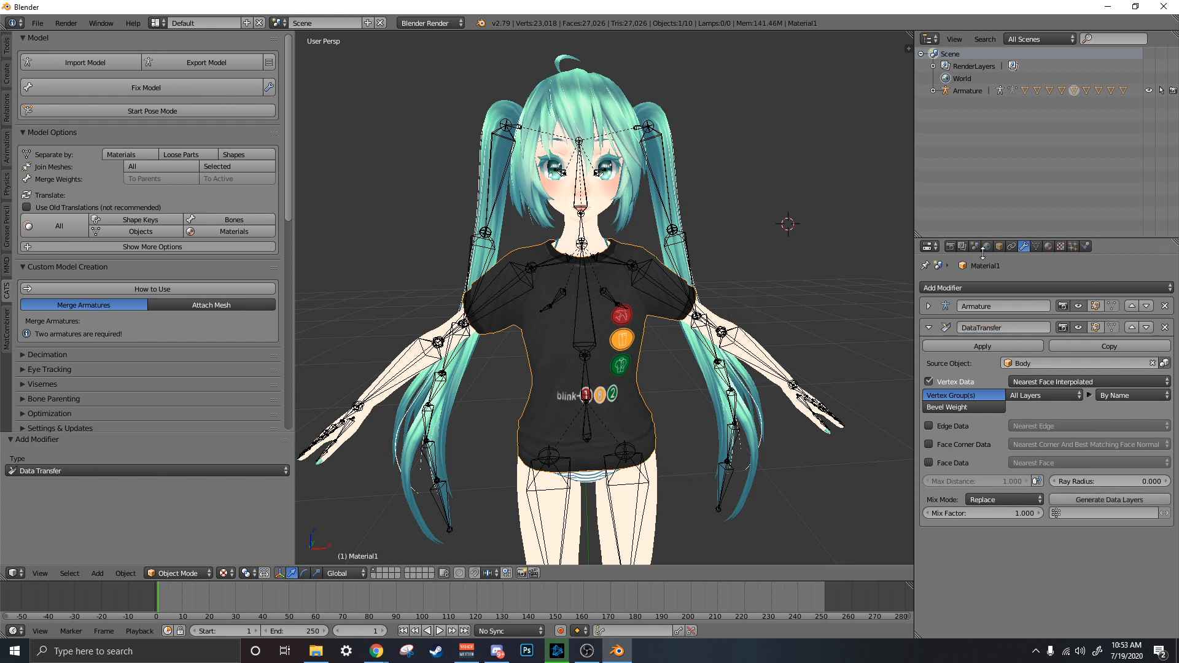
{"action": "left_click", "coordinate": [1107, 501]}
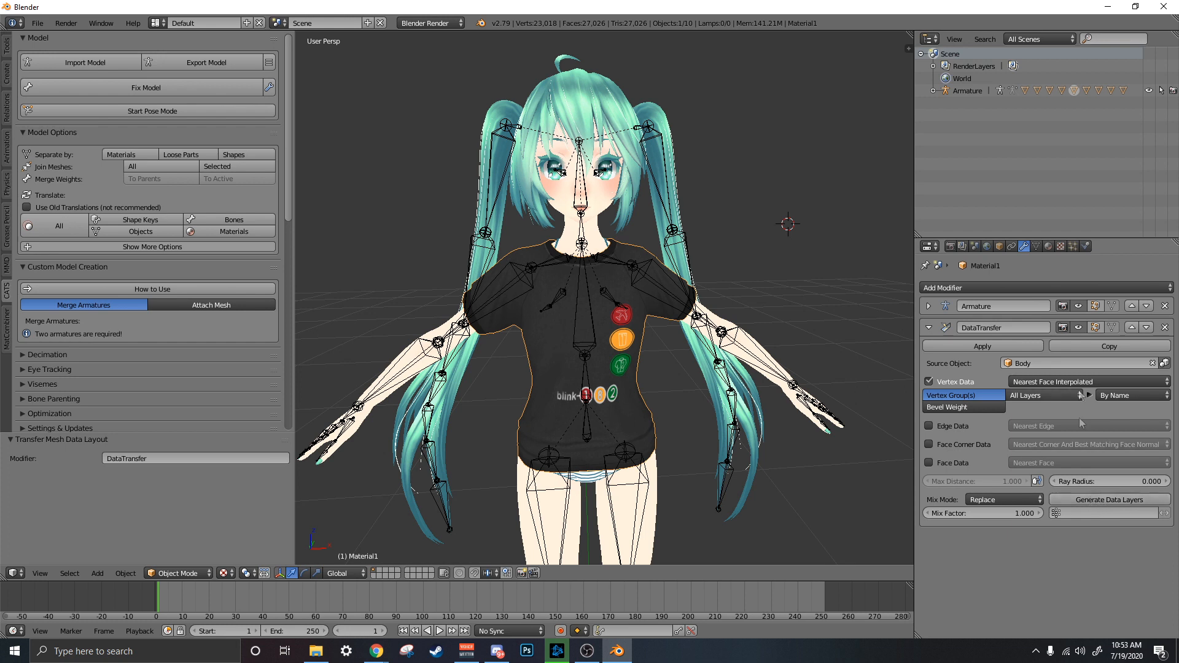
{"action": "left_click", "coordinate": [983, 346]}
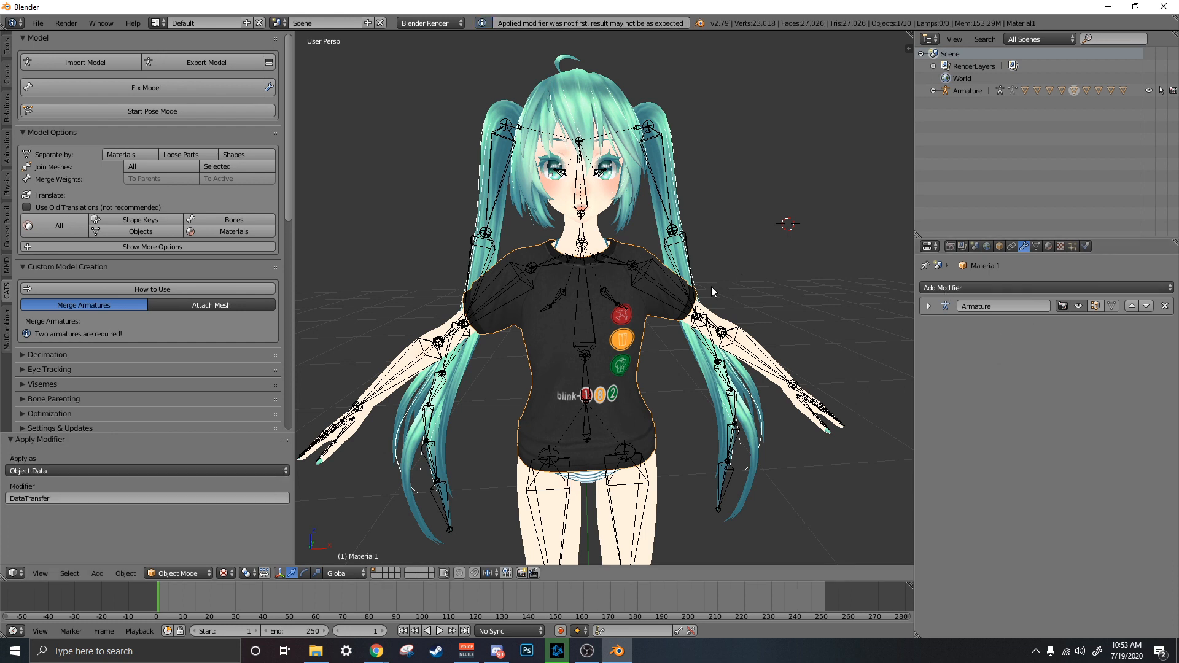
{"action": "left_click", "coordinate": [1038, 249]}
{"action": "left_click", "coordinate": [1053, 248]}
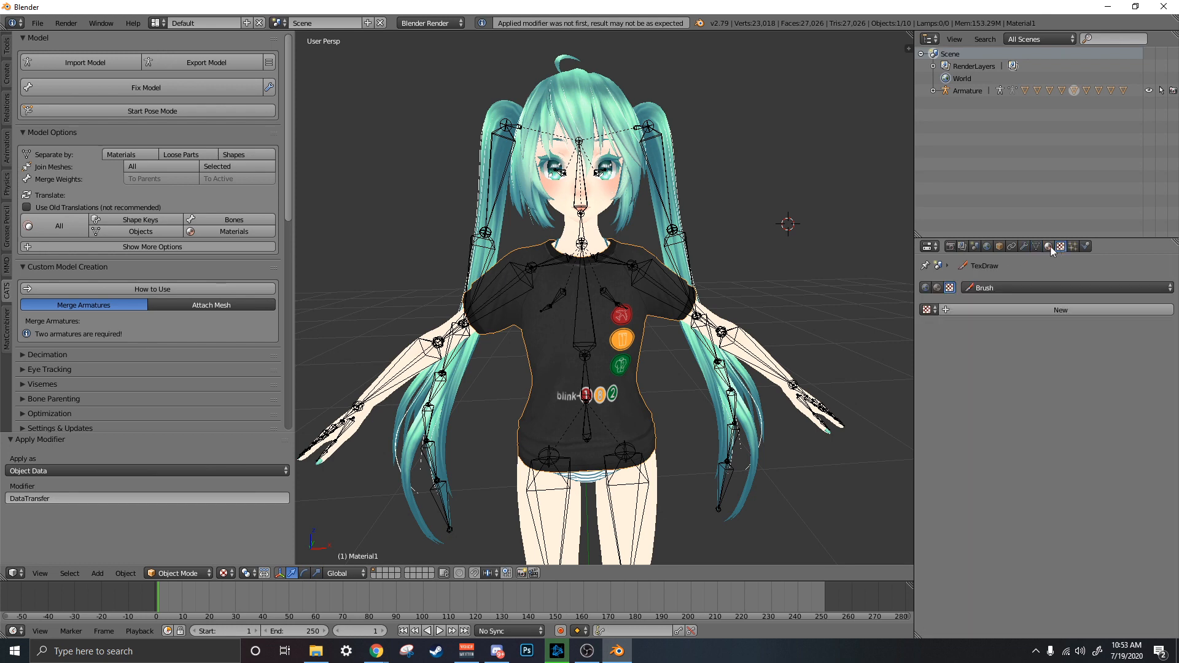
{"action": "left_click", "coordinate": [1049, 246]}
{"action": "left_click", "coordinate": [1024, 246]}
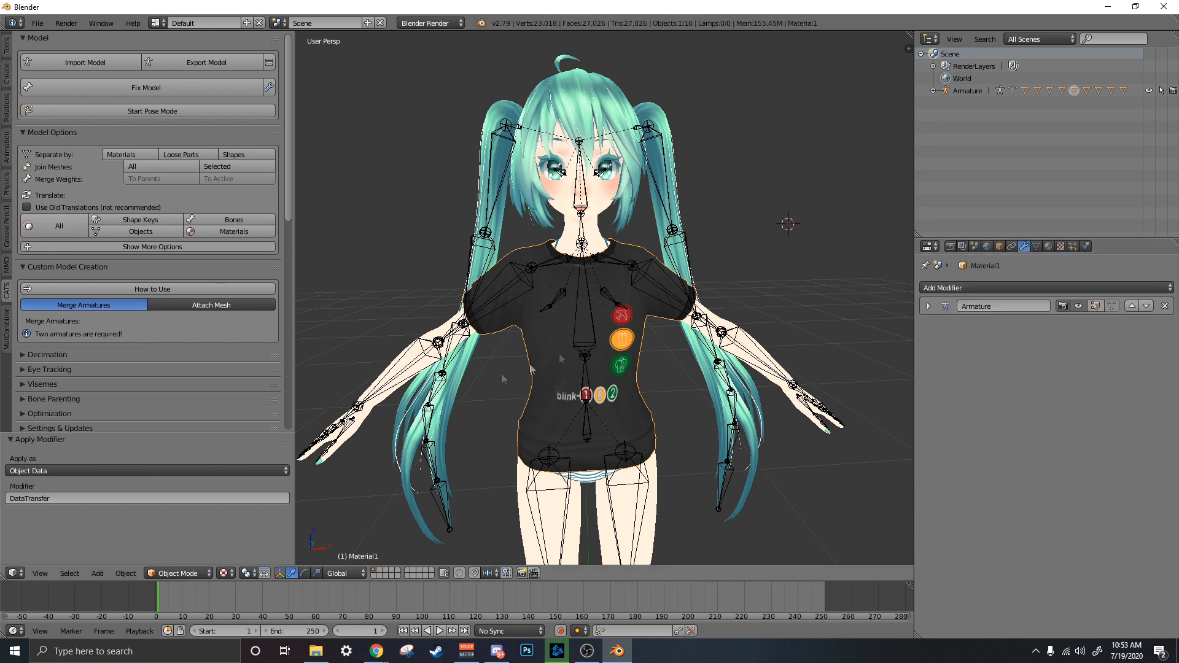
- Put the armature in Pose Mode, test-rotate the right arm bone to check how the shirt follows, and cancel the rotation
{"action": "right_click", "coordinate": [596, 345]}
{"action": "left_click", "coordinate": [183, 573]}
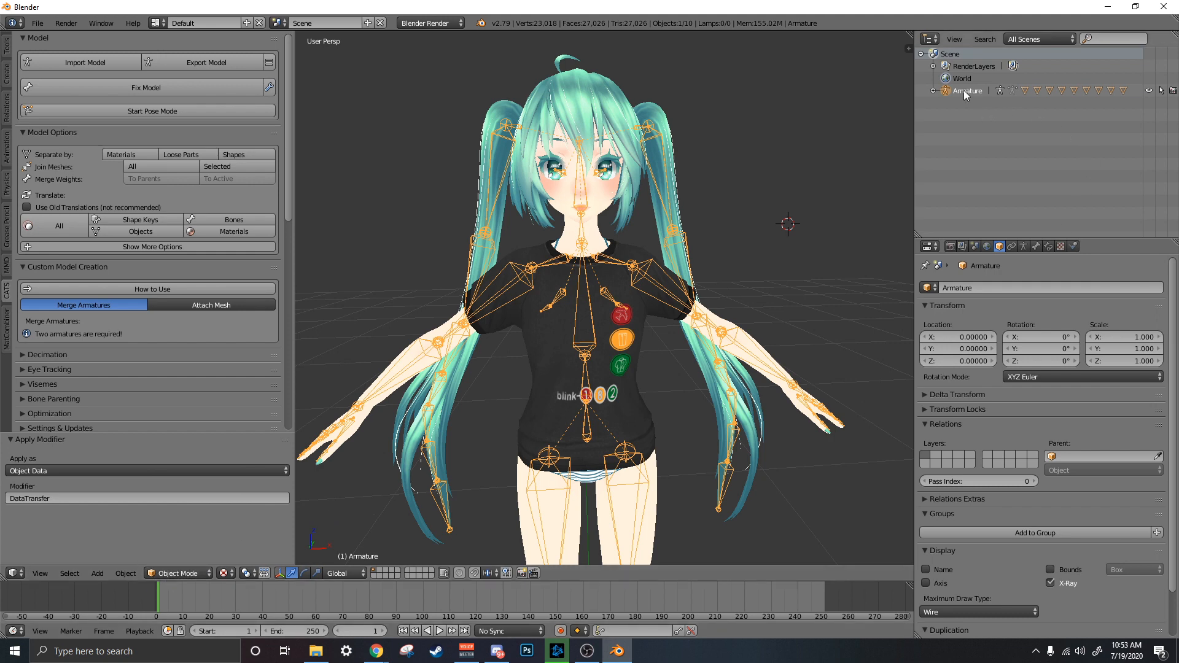
{"action": "left_click", "coordinate": [161, 575]}
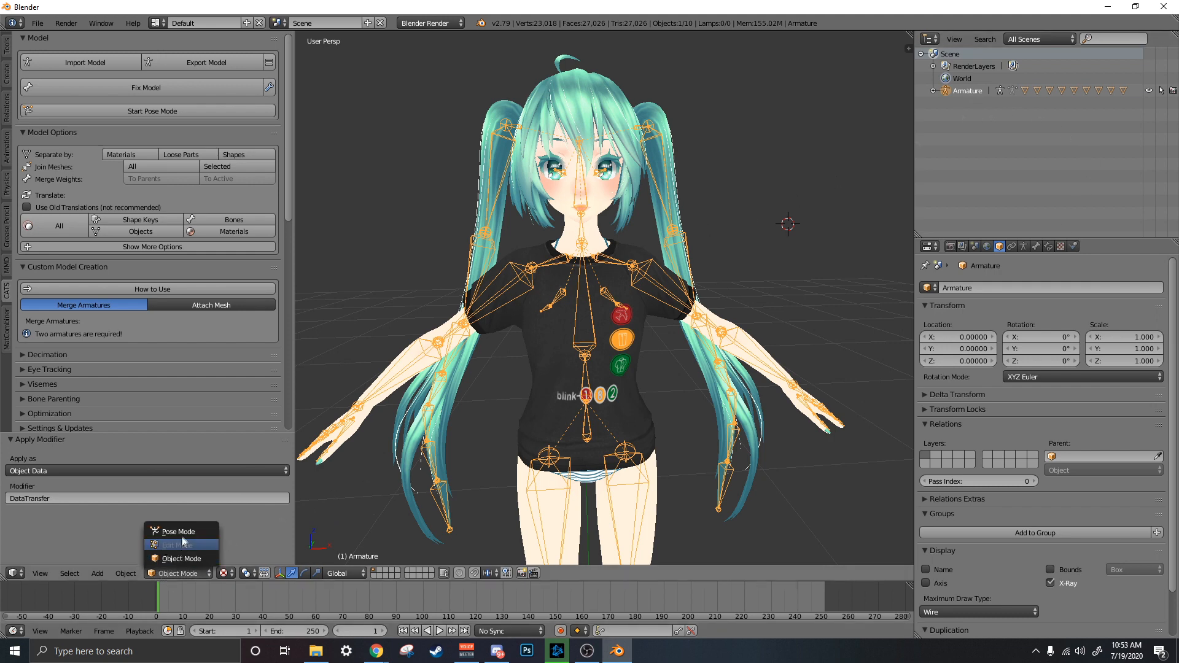
{"action": "left_click", "coordinate": [243, 553]}
{"action": "middle_click_drag", "start_coordinate": [531, 322], "coordinate": [560, 331]}
{"action": "key", "text": "r"}
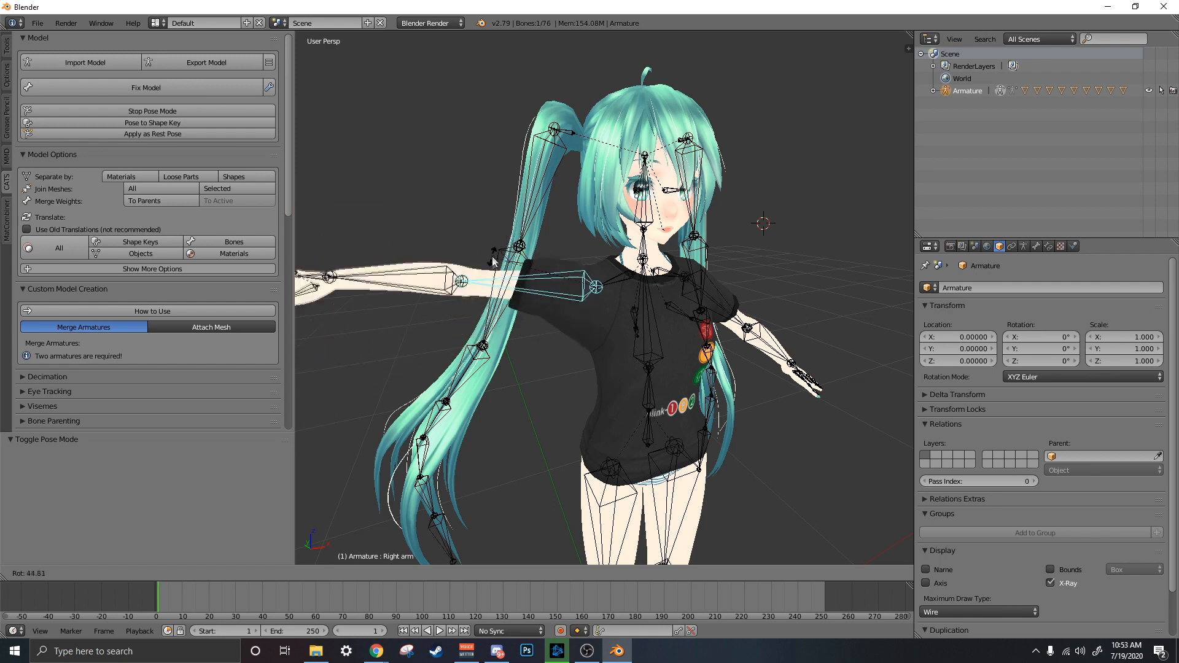
{"action": "right_click", "coordinate": [492, 289]}
{"action": "middle_click_drag", "start_coordinate": [603, 317], "coordinate": [681, 392]}
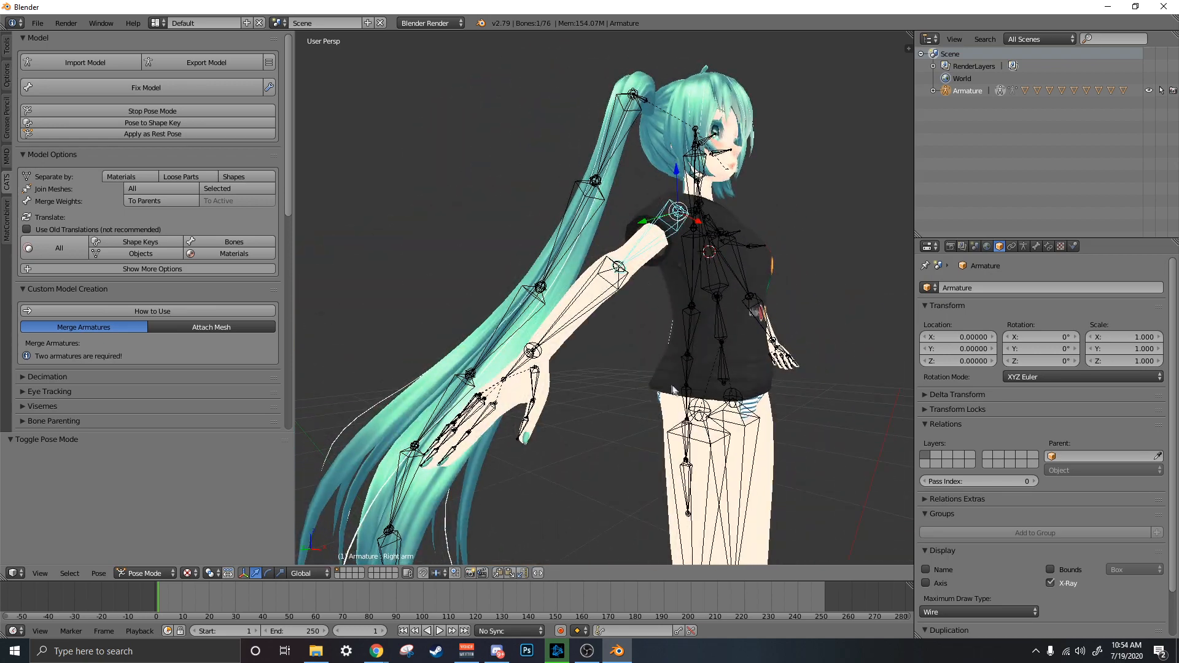
{"action": "middle_click_drag", "start_coordinate": [758, 349], "coordinate": [696, 366]}
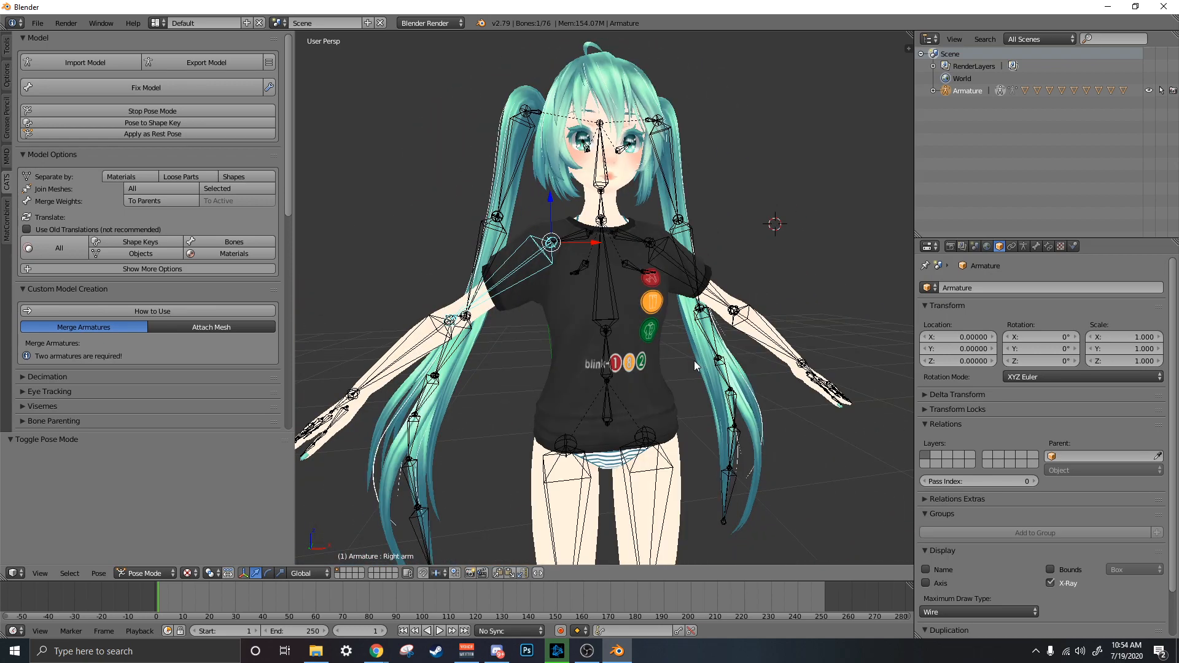
{"action": "middle_click_drag", "start_coordinate": [694, 360], "coordinate": [682, 436]}
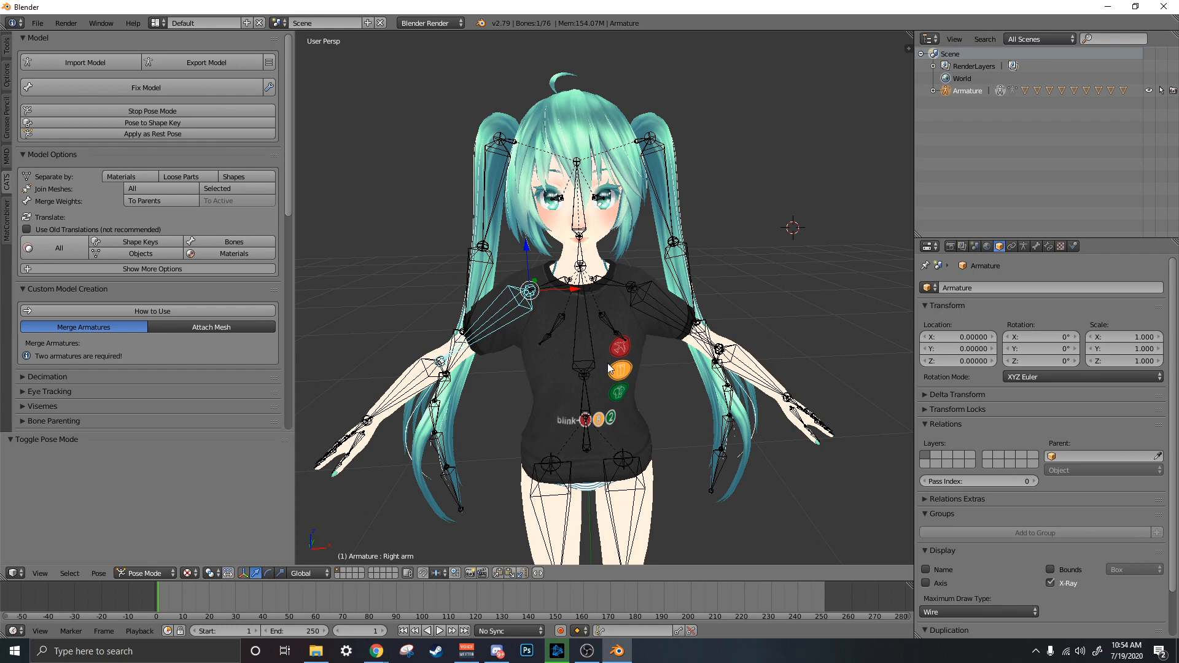
- Select the left and right chest bones together, test-rotate them to check the shirt's weights, and cancel the rotation
{"action": "scroll", "coordinate": [608, 363], "scroll_direction": "up", "scroll_amount": 3}
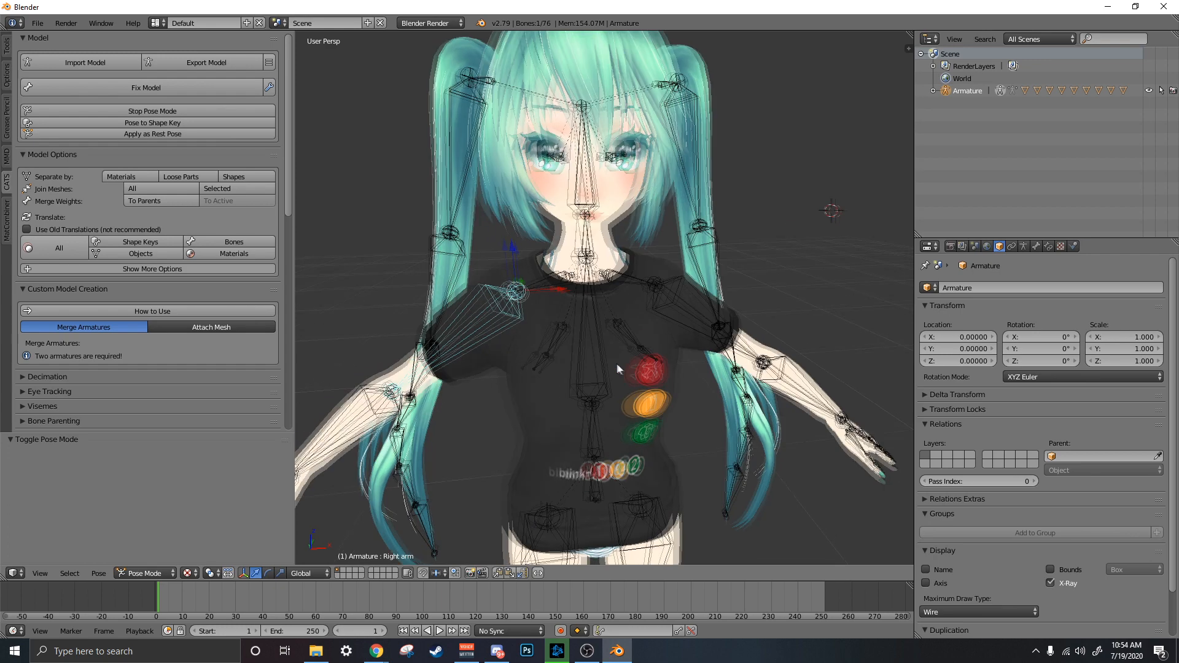
{"action": "right_click", "coordinate": [670, 359]}
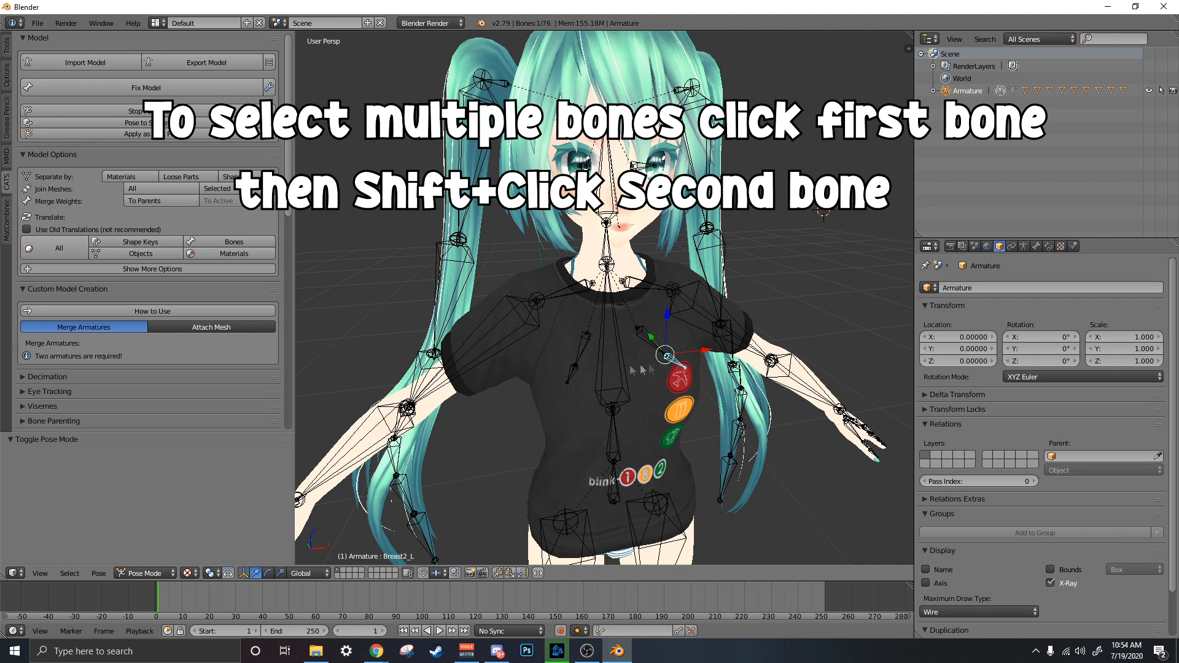
{"action": "right_click", "coordinate": [574, 373], "text": "shift"}
{"action": "key", "text": "r"}
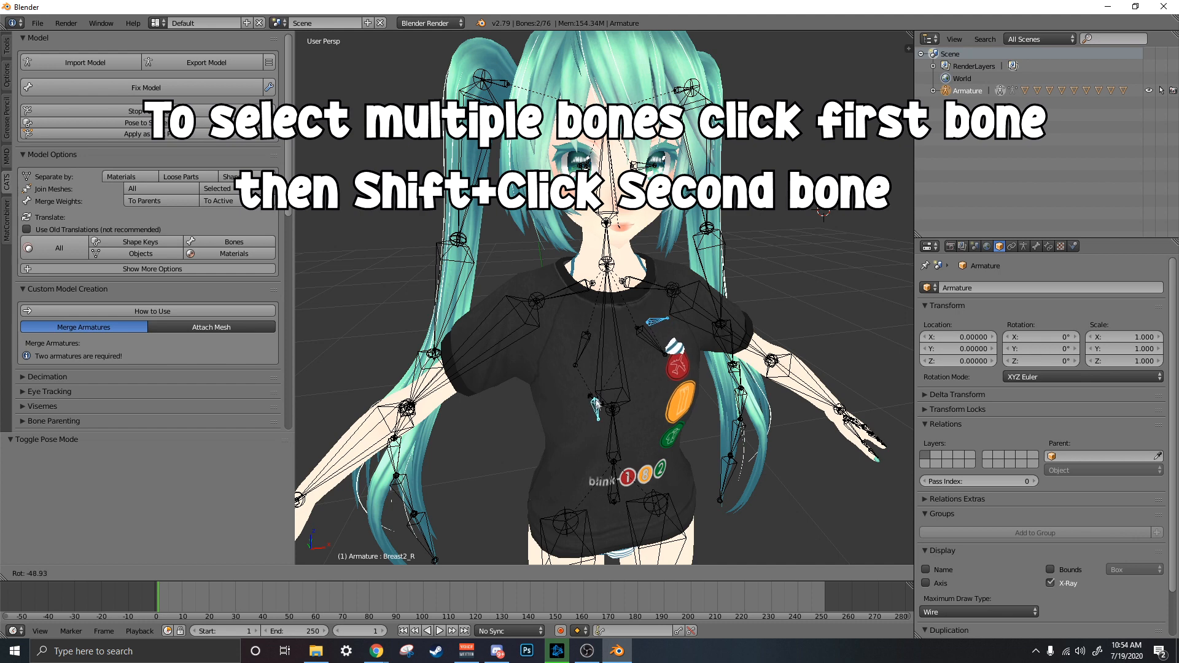
{"action": "right_click", "coordinate": [592, 330]}
{"action": "middle_click_drag", "start_coordinate": [595, 408], "coordinate": [661, 381]}
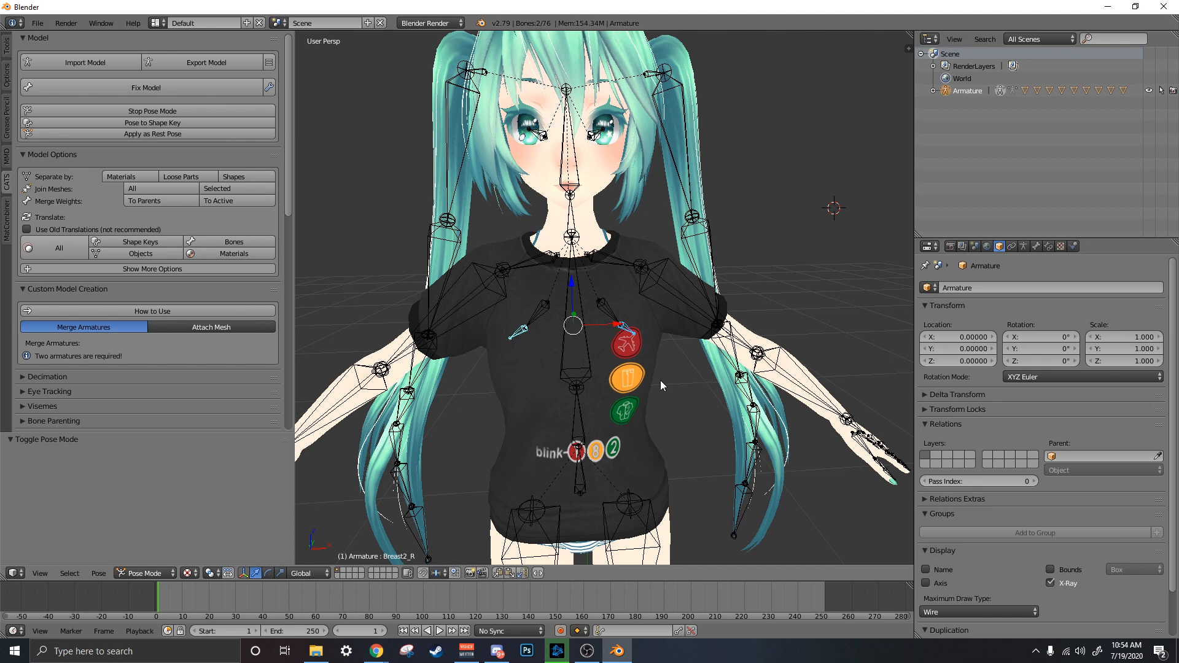
- Return to Object Mode with the shirt mesh selected and examine the shirt's fit on the body from several angles
{"action": "right_click", "coordinate": [616, 368]}
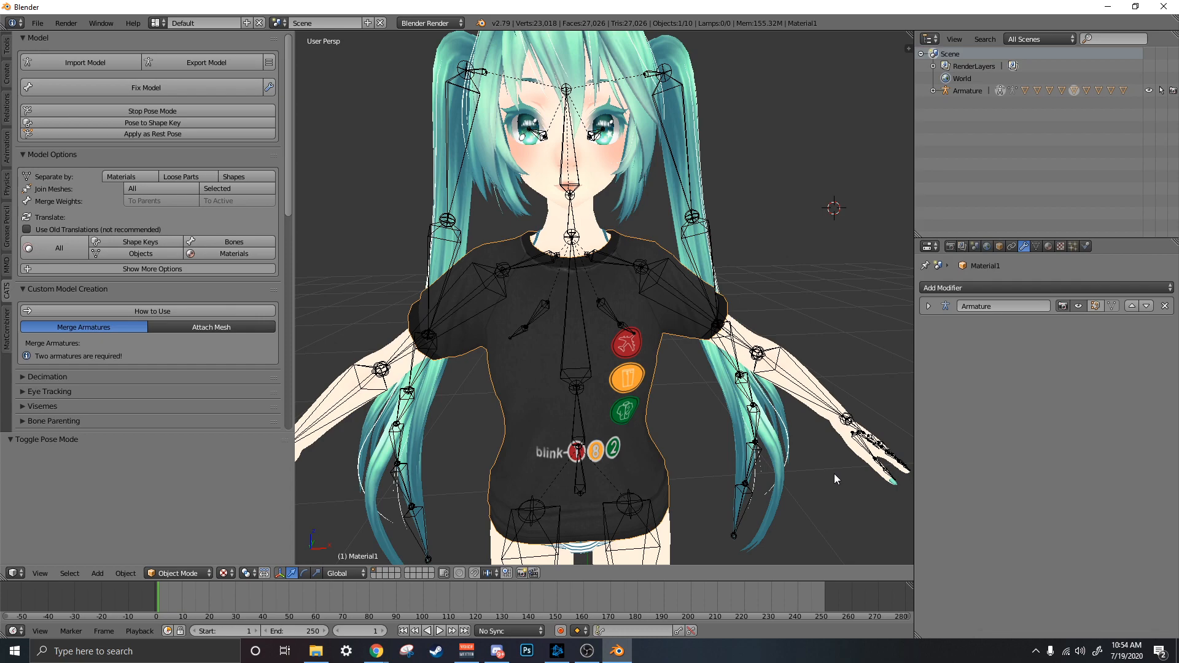
{"action": "scroll", "coordinate": [592, 469], "scroll_direction": "down", "scroll_amount": 3}
{"action": "mouse_move", "coordinate": [582, 452]}
{"action": "middle_mouse_down"}
{"action": "mouse_move", "coordinate": [658, 447]}
{"action": "mouse_move", "coordinate": [603, 451]}
{"action": "middle_mouse_up"}
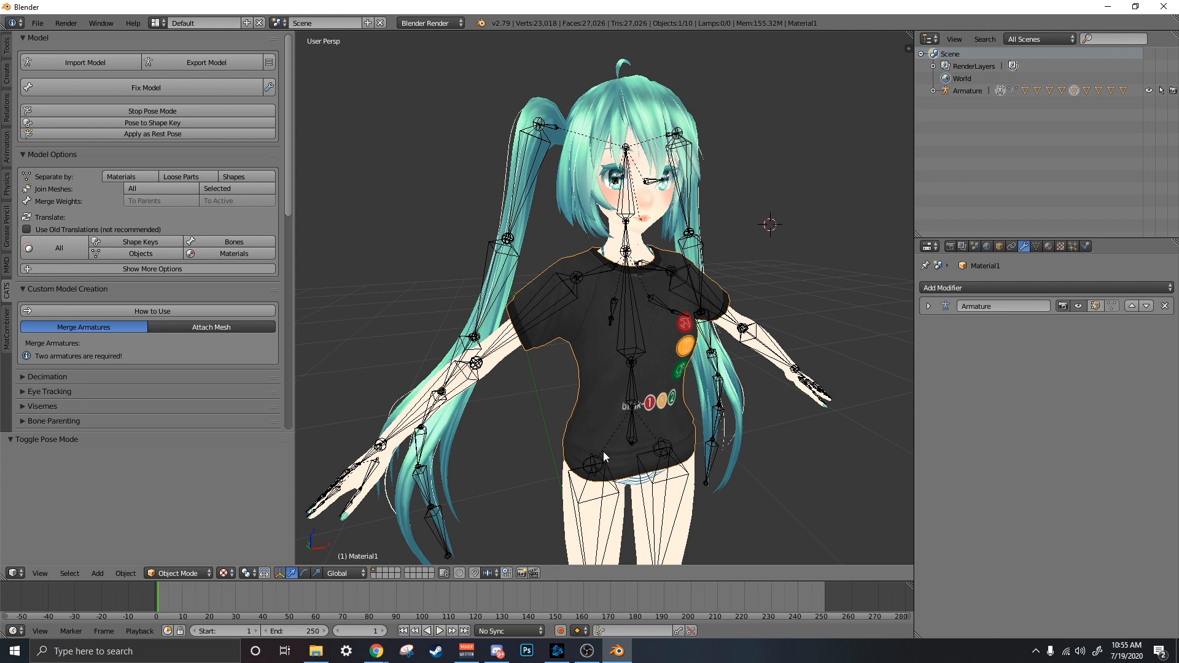
{"action": "middle_click_drag", "start_coordinate": [582, 429], "coordinate": [559, 443]}
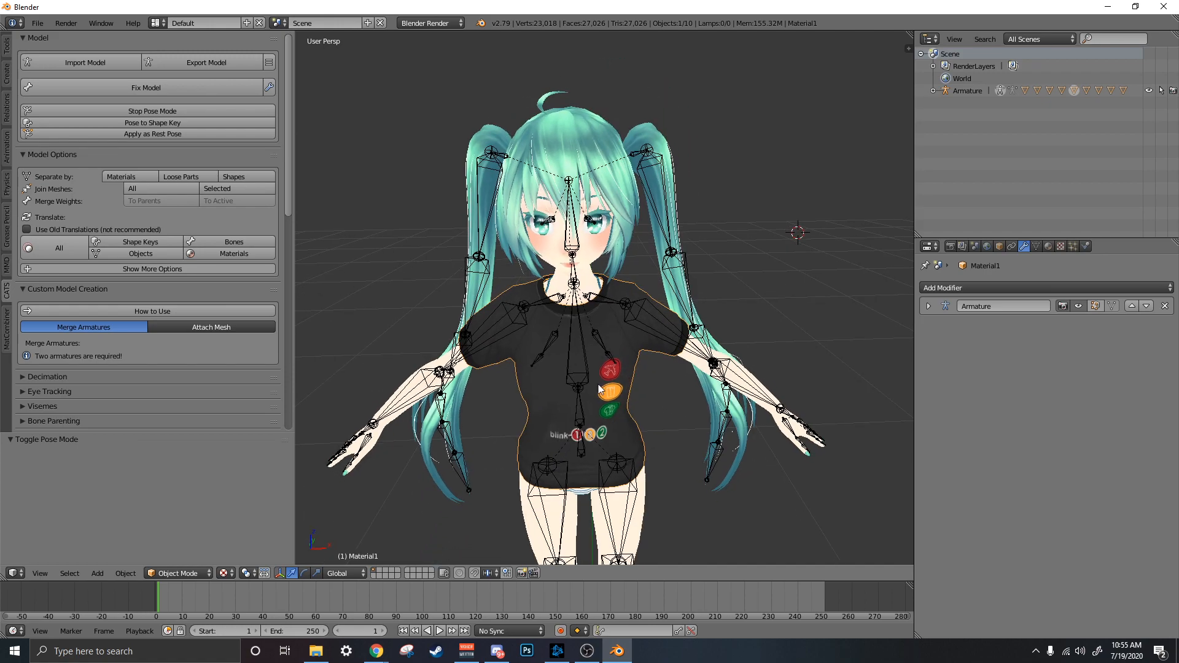
{"action": "scroll", "coordinate": [464, 329], "scroll_direction": "down", "scroll_amount": 2}
{"action": "middle_click_drag", "start_coordinate": [474, 316], "coordinate": [510, 303]}
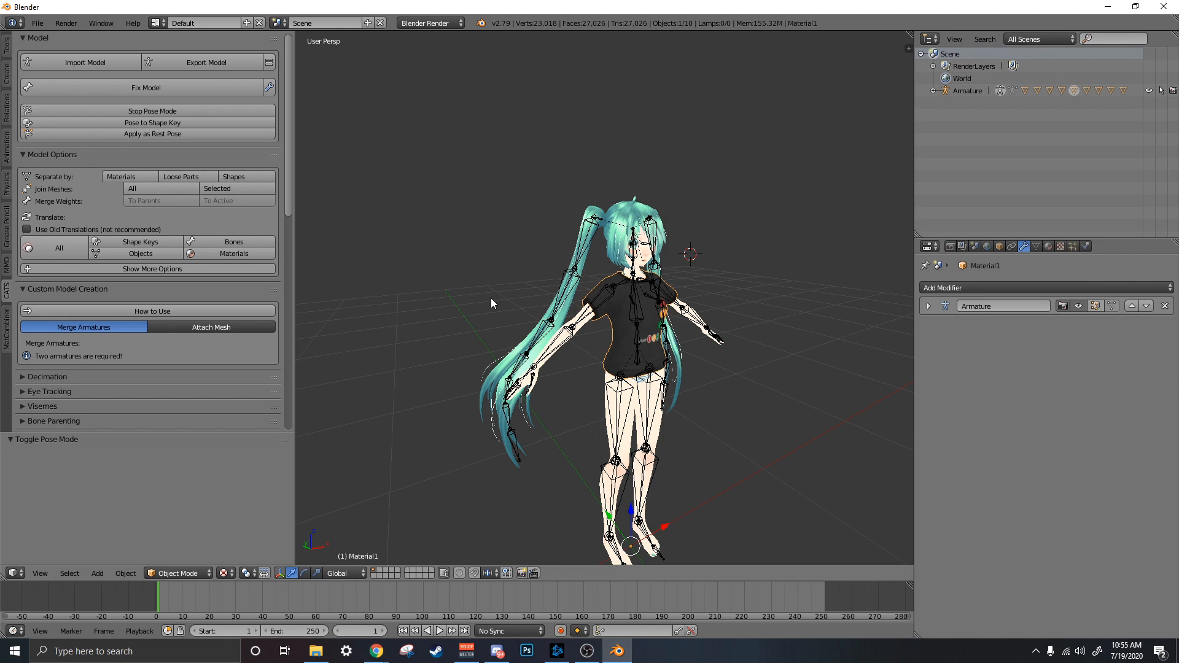
{"action": "middle_click_drag", "start_coordinate": [689, 282], "coordinate": [666, 280]}
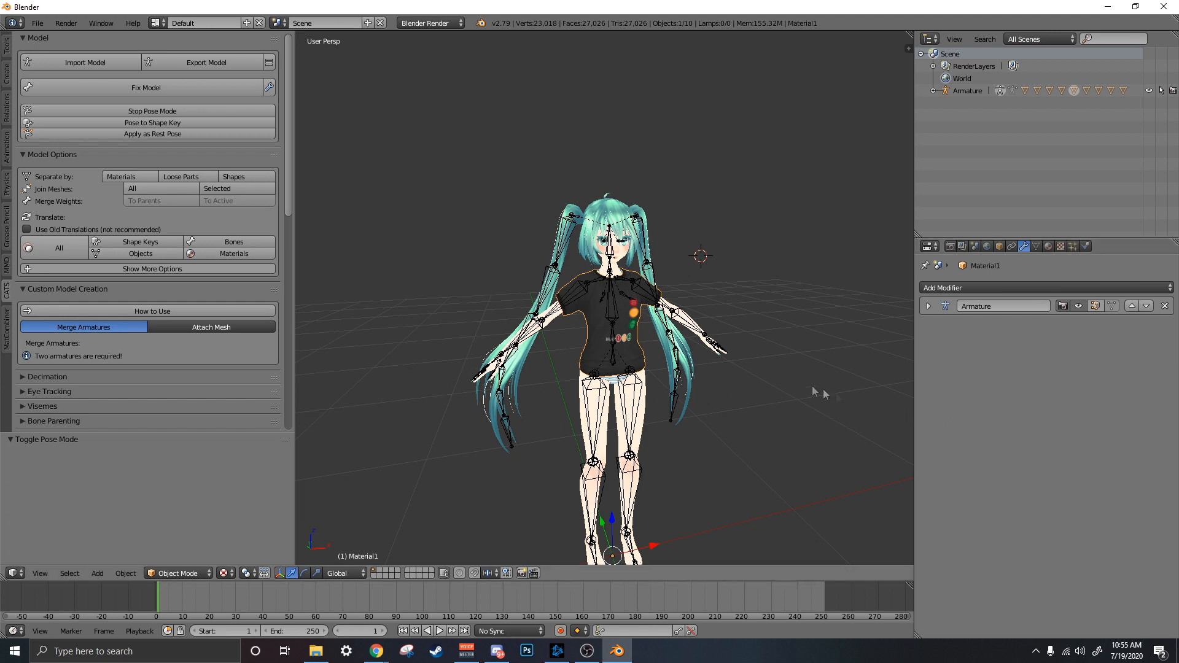
{"action": "middle_click_drag", "start_coordinate": [843, 400], "coordinate": [777, 388]}
{"action": "scroll", "coordinate": [777, 388], "scroll_direction": "up", "scroll_amount": 3}
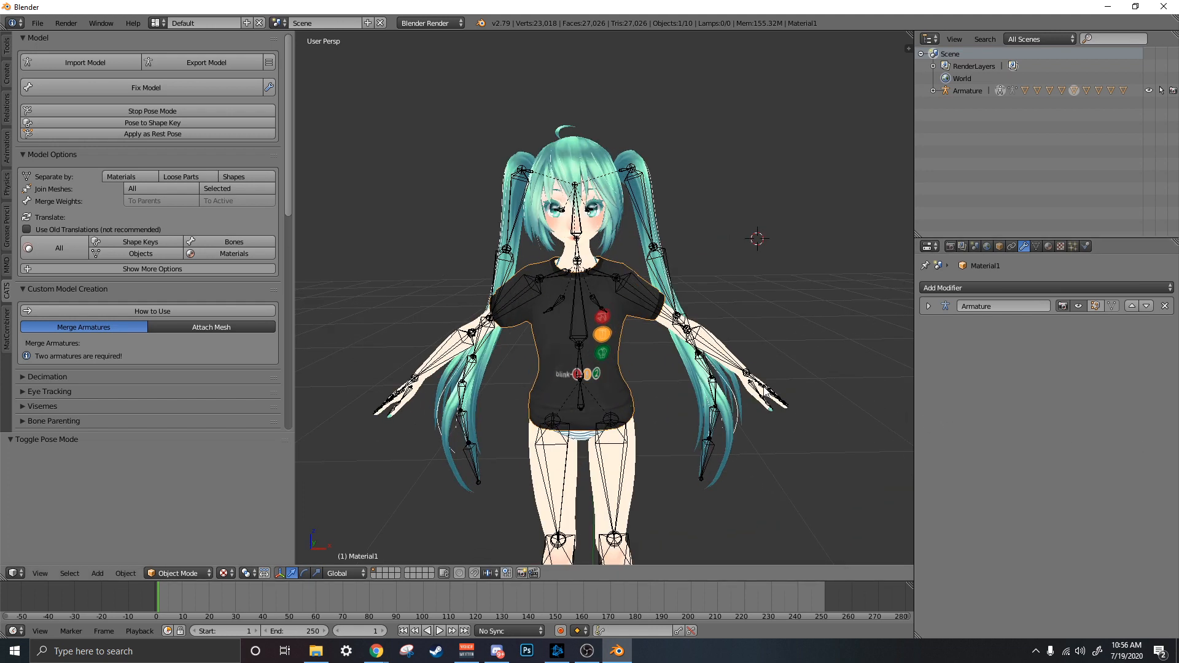